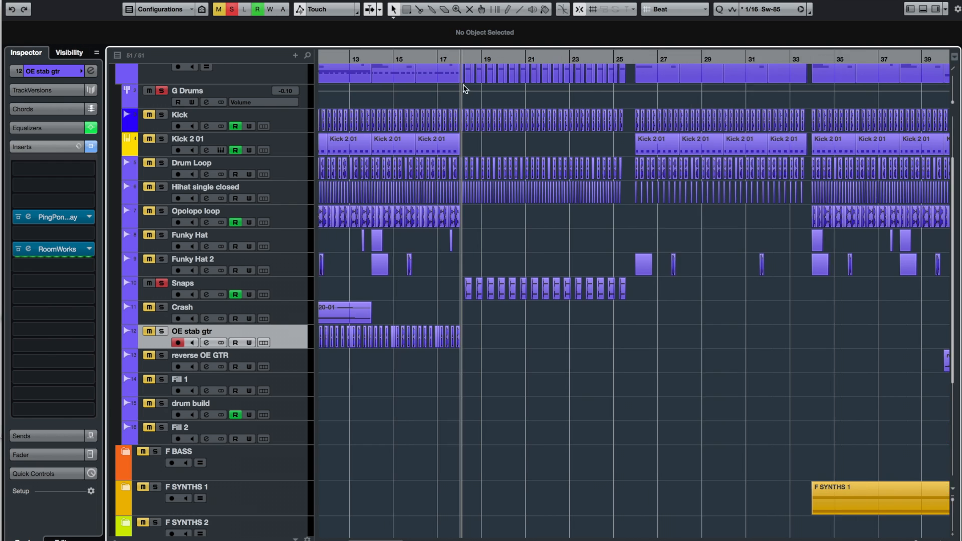
# Play the soloed Snaps track from bar 18 and clear all solo states.
pyautogui.press('space')
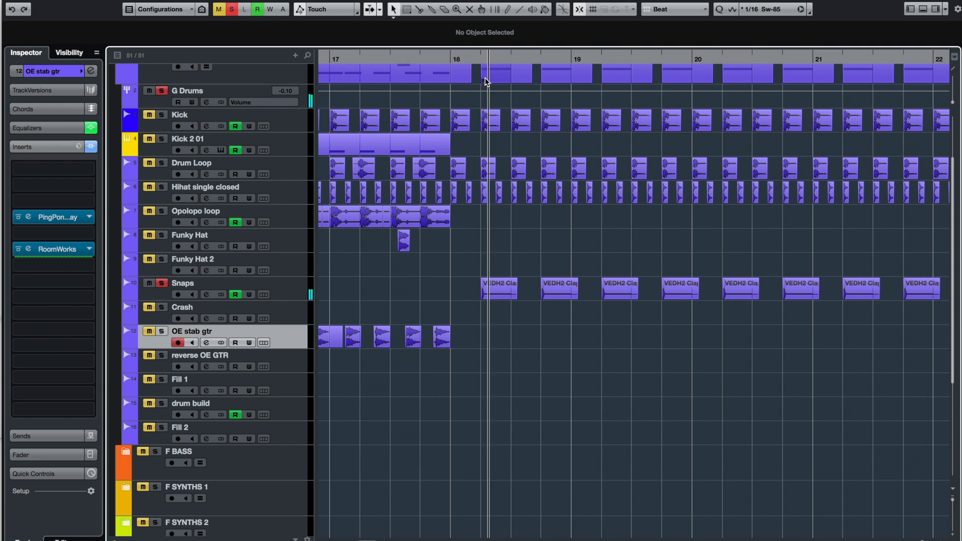
pyautogui.hotkey('alt', 's')
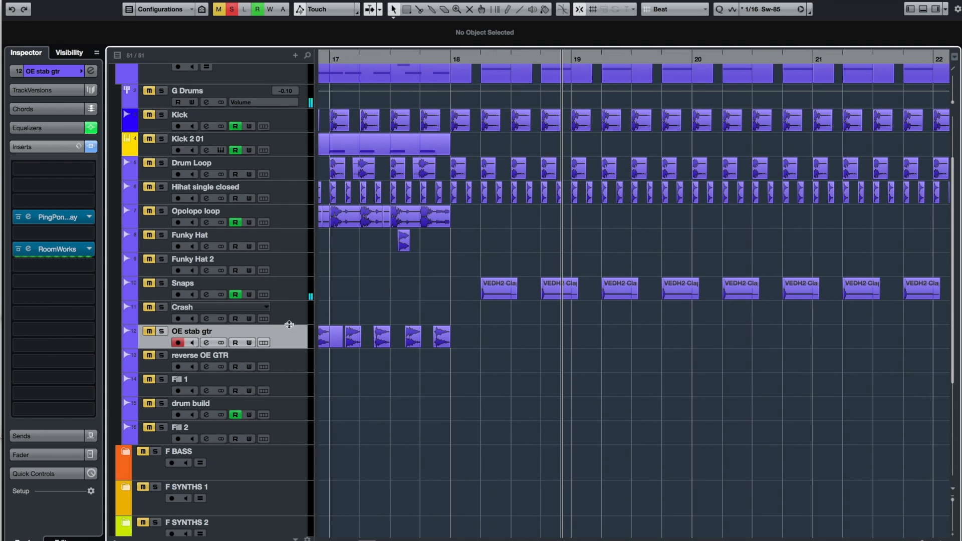
pyautogui.press('g')
pyautogui.press('g')
pyautogui.press('g')
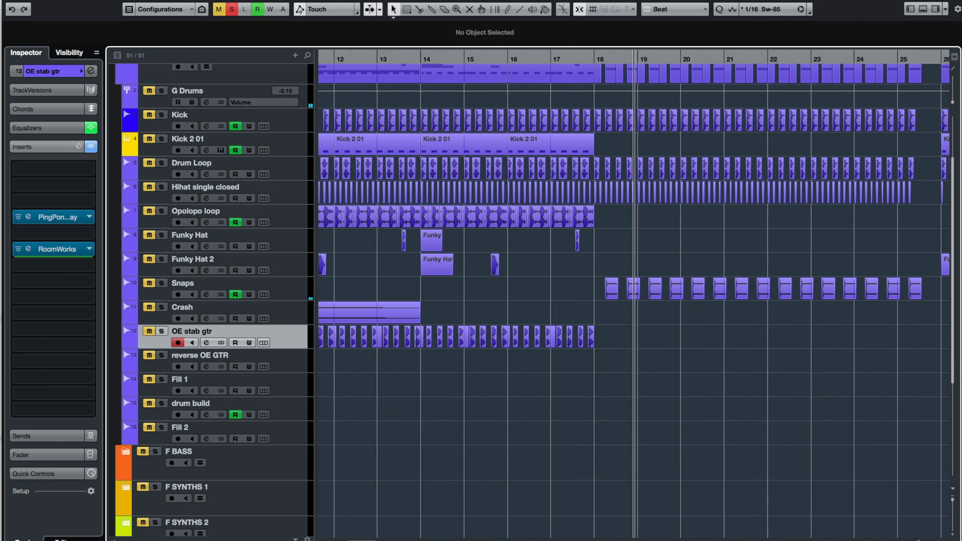
pyautogui.hscroll(6, 782, 412)
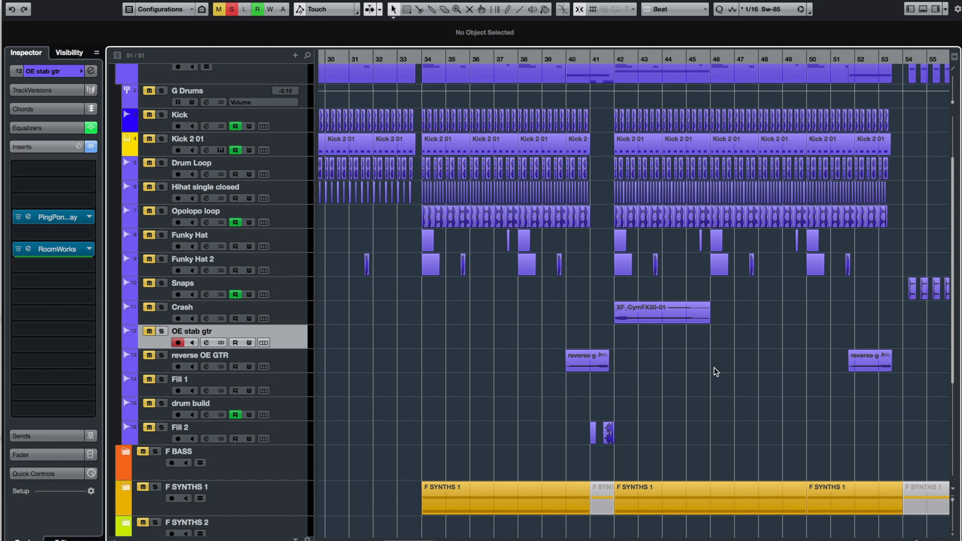
pyautogui.hscroll(3, 720, 375)
pyautogui.hscroll(3, 769, 408)
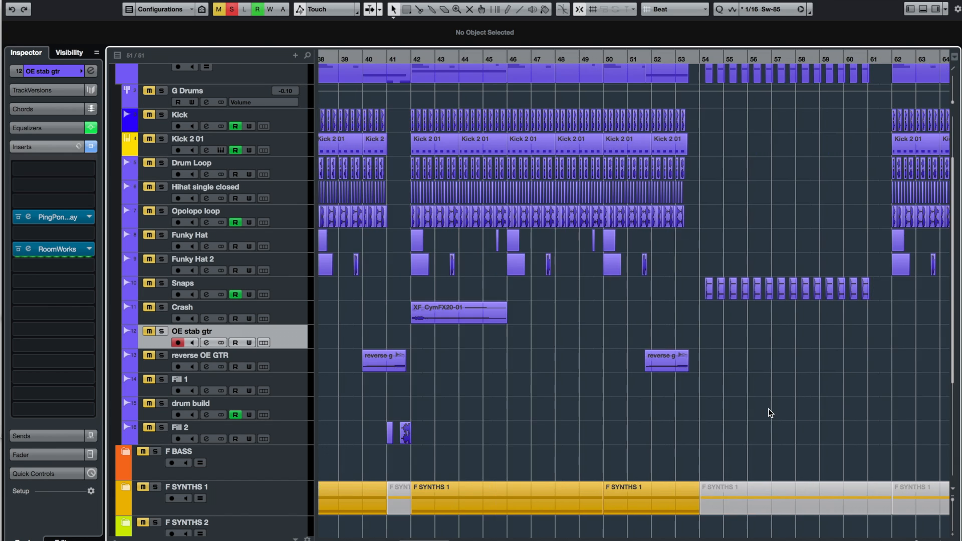
pyautogui.click(232, 9)
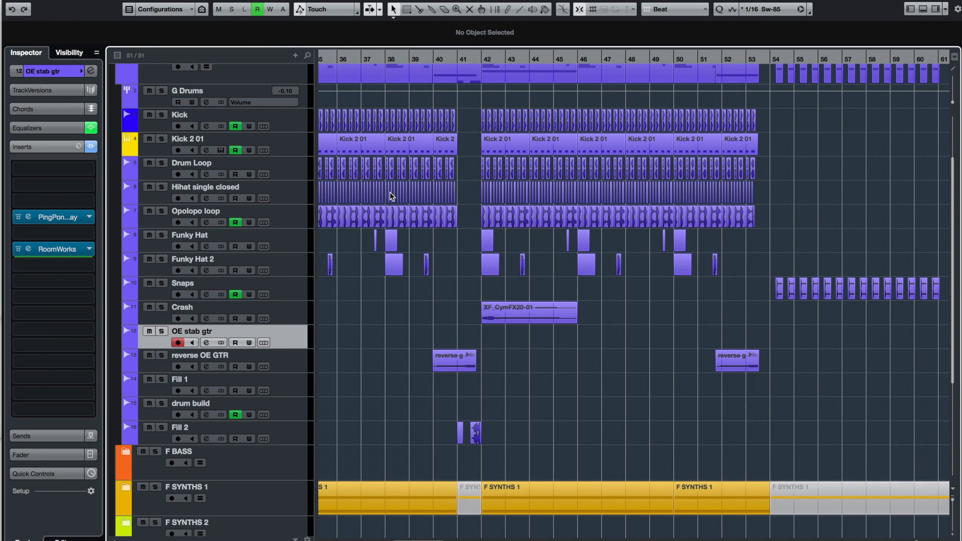
# Solo the Fill 2 track, play its drum fill at bar 41, and clear the solo.
pyautogui.press('h')
pyautogui.press('h')
pyautogui.press('h')
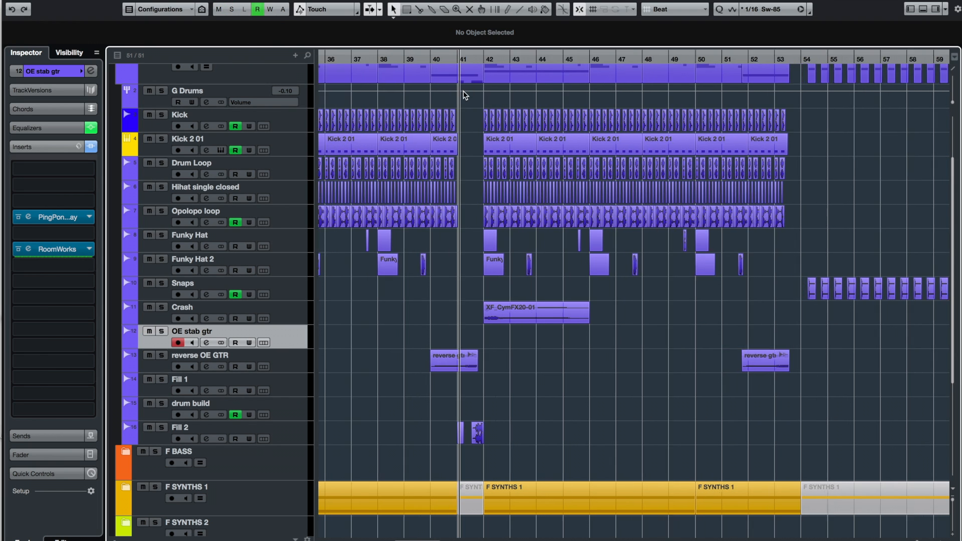
pyautogui.press('h')
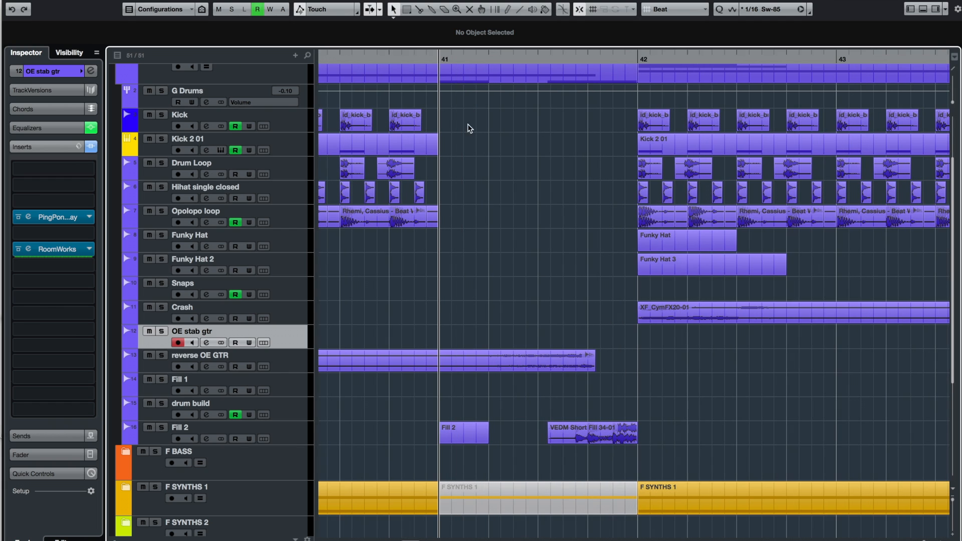
pyautogui.click(162, 428)
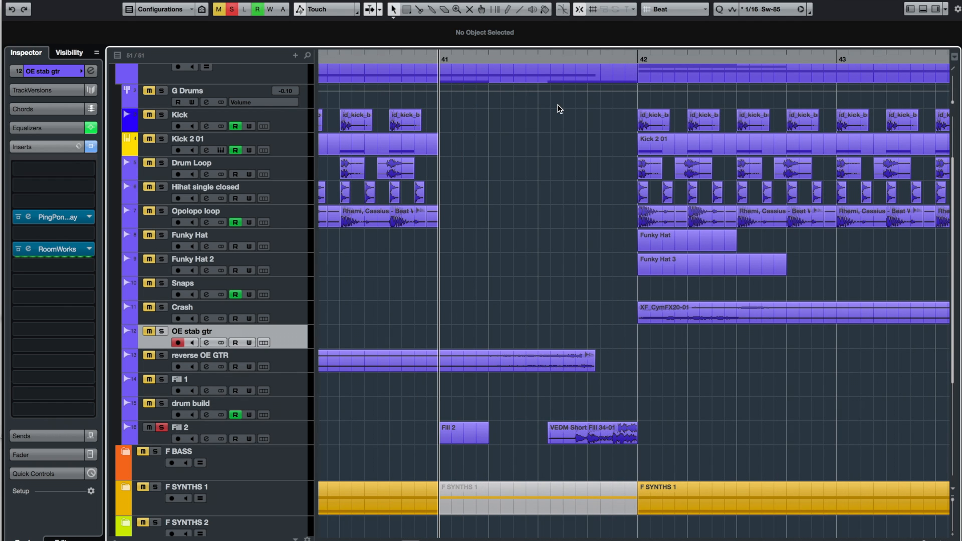
pyautogui.press('space')
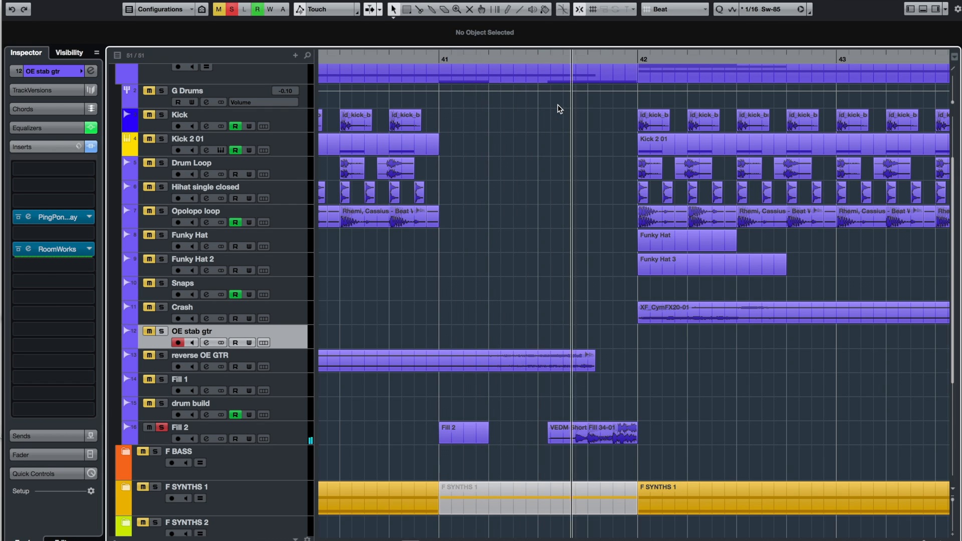
pyautogui.click(231, 9)
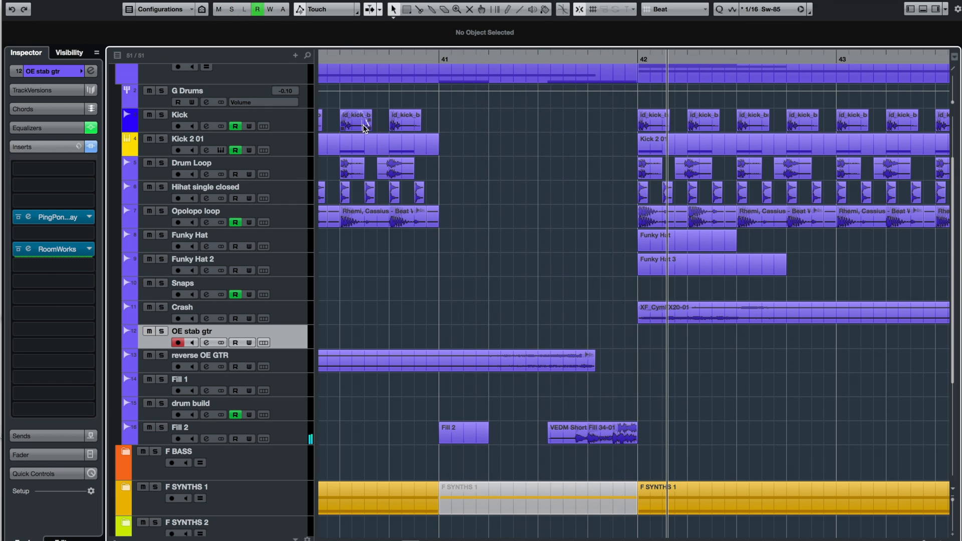
# Place the playback cursor at bar 77, where the Fill 1 and Fill 2 clips start.
pyautogui.press('g')
pyautogui.press('g')
pyautogui.press('g')
pyautogui.press('g')
pyautogui.press('g')
pyautogui.press('g')
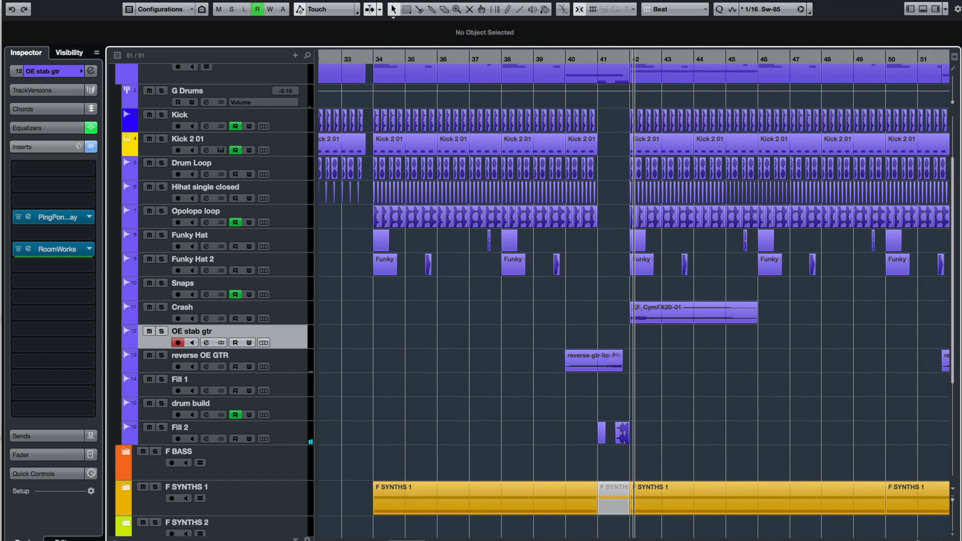
pyautogui.hscroll(5, 799, 409)
pyautogui.hscroll(6, 799, 408)
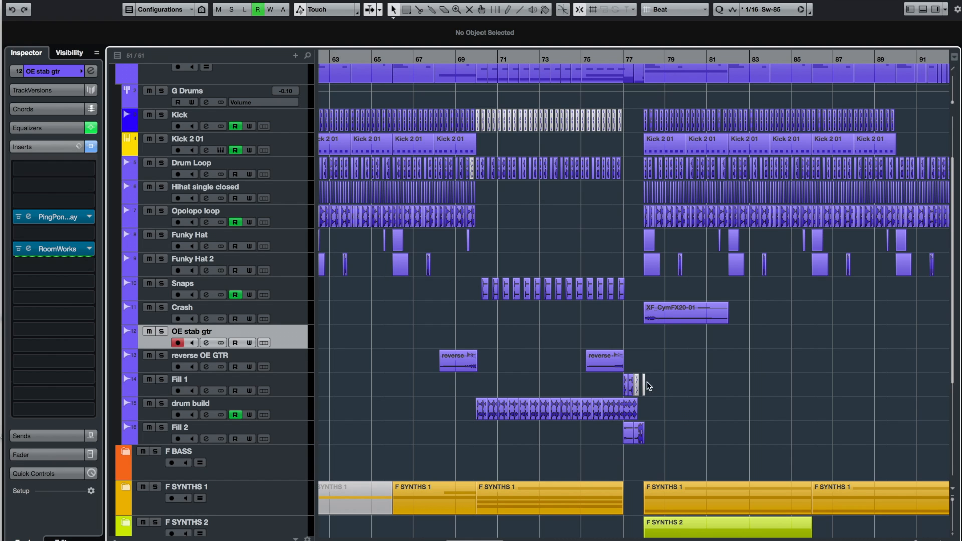
pyautogui.click(611, 59)
pyautogui.moveTo(612, 86); pyautogui.dragTo(618, 101)
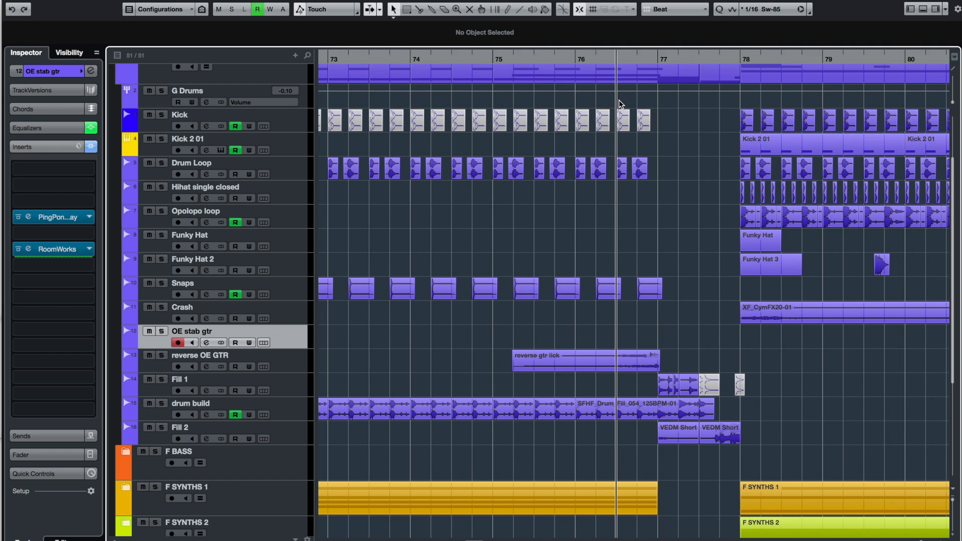
pyautogui.click(657, 55)
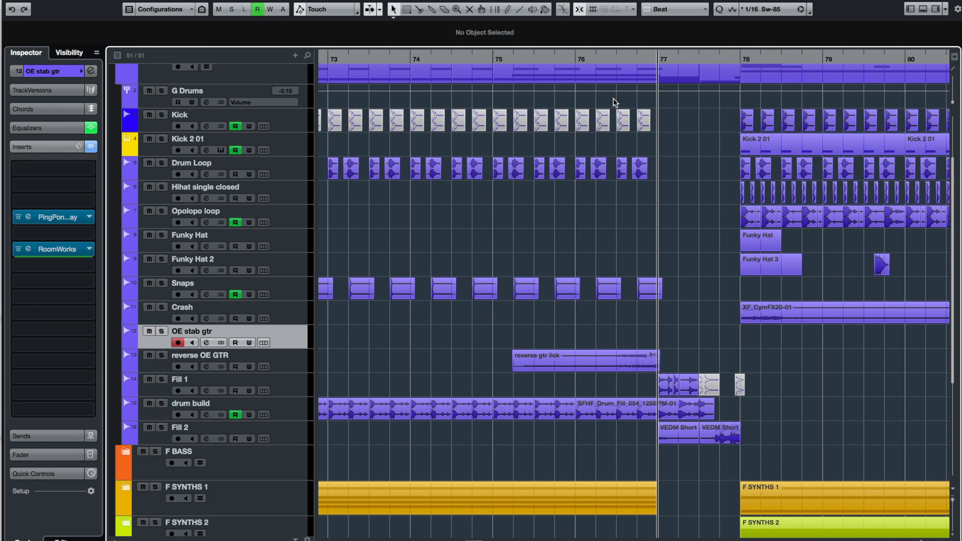
# Solo the G Drums group track, play the fill from bar 77, and clear the solo.
pyautogui.hscroll(2, 703, 172)
pyautogui.hscroll(2, 762, 356)
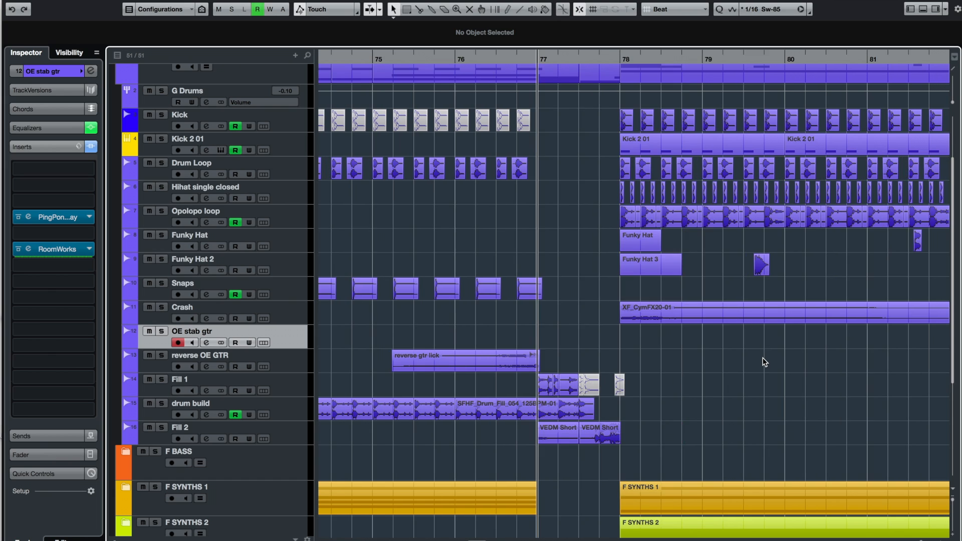
pyautogui.hscroll(-2, 763, 357)
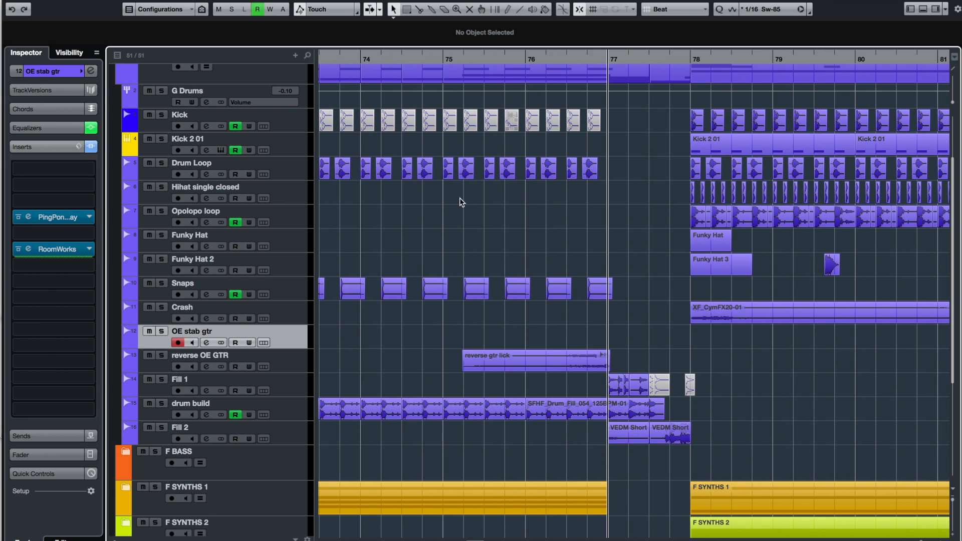
pyautogui.click(161, 91)
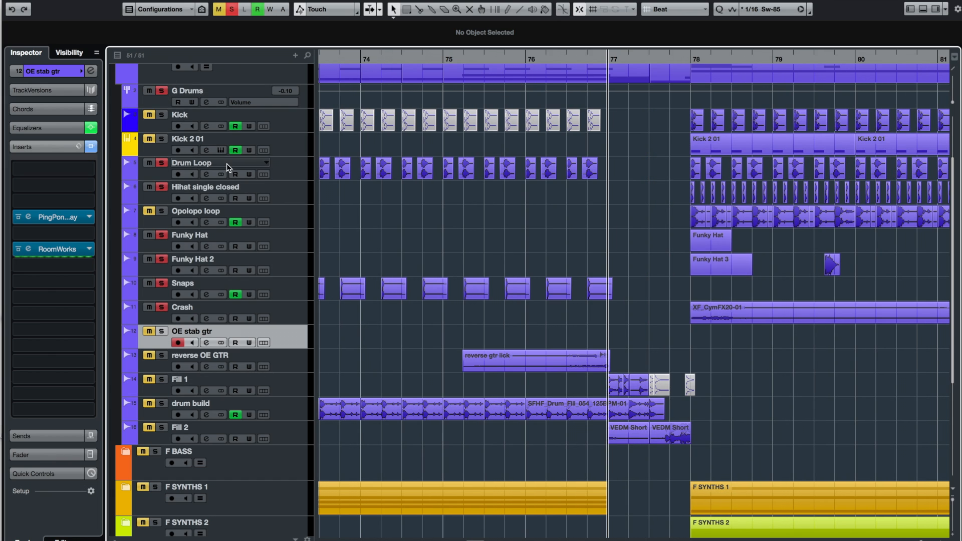
pyautogui.press('space')
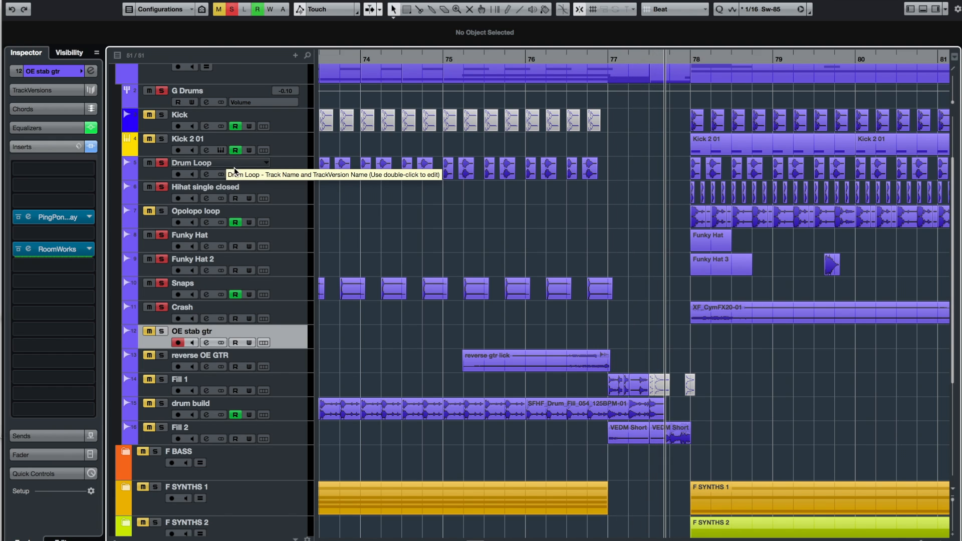
pyautogui.click(231, 9)
# Play the Fill 1, drum build and Fill 2 tracks soloed together from bar 77, and clear their solos.
pyautogui.click(162, 380)
pyautogui.click(161, 403)
pyautogui.click(162, 428)
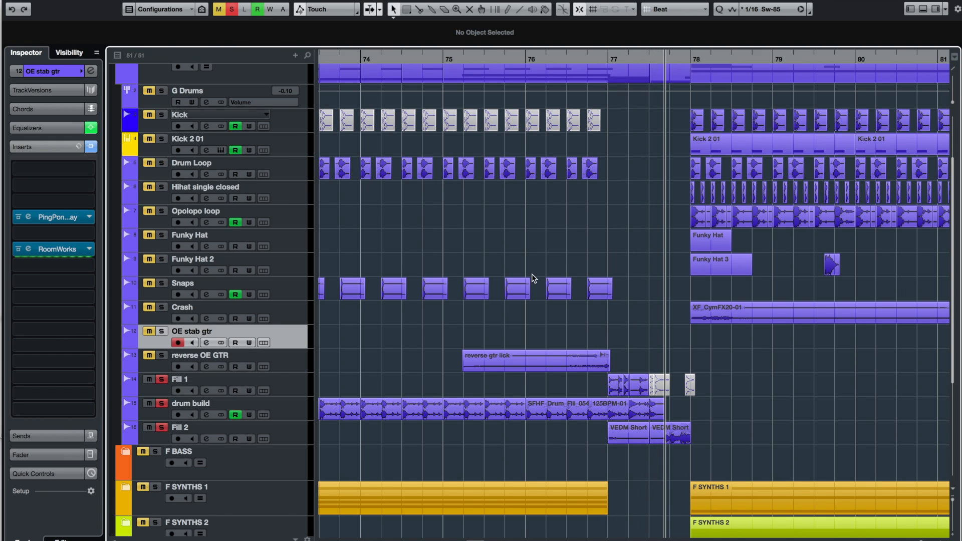
pyautogui.click(608, 59)
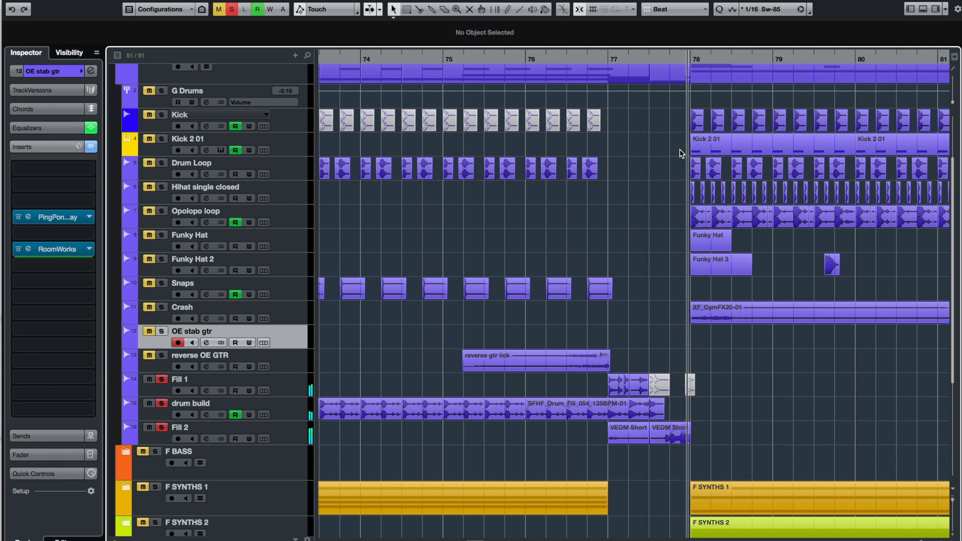
pyautogui.click(231, 9)
# Collapse the F DRUMS folder and expand the F BASS folder.
pyautogui.scroll(3, 137, 127)
pyautogui.click(131, 140)
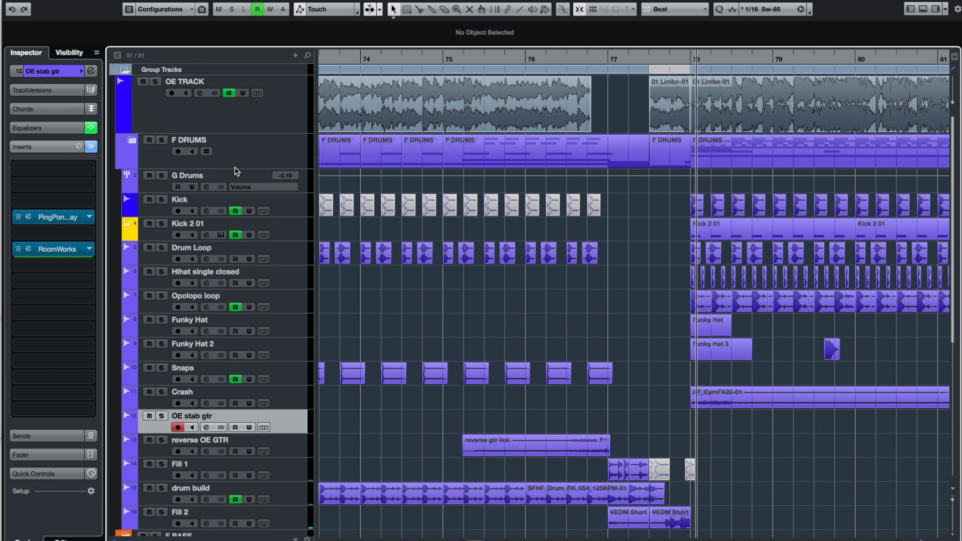
pyautogui.click(125, 175)
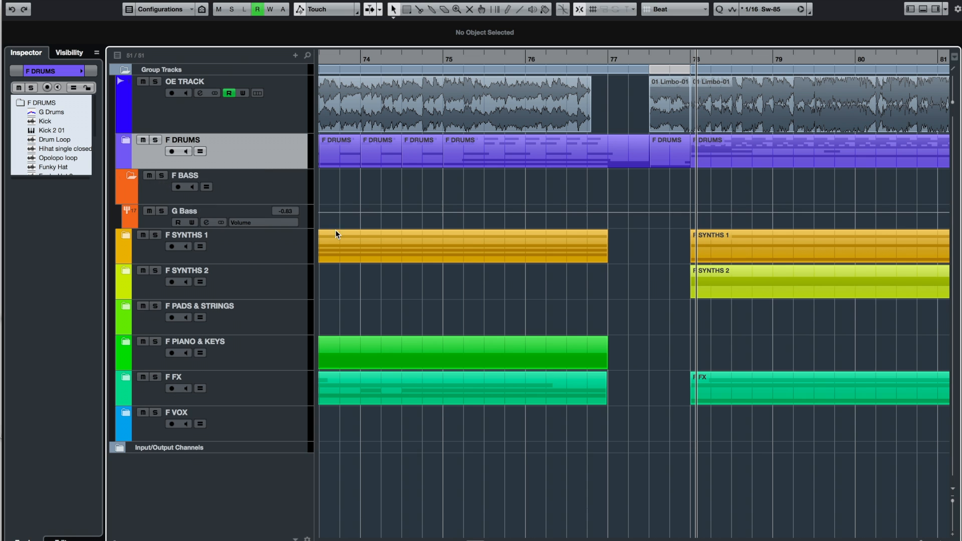
# Examine how the folder track parts are laid out across the arrangement, back to its beginning.
pyautogui.hscroll(-5, 345, 235)
pyautogui.hscroll(-3, 344, 236)
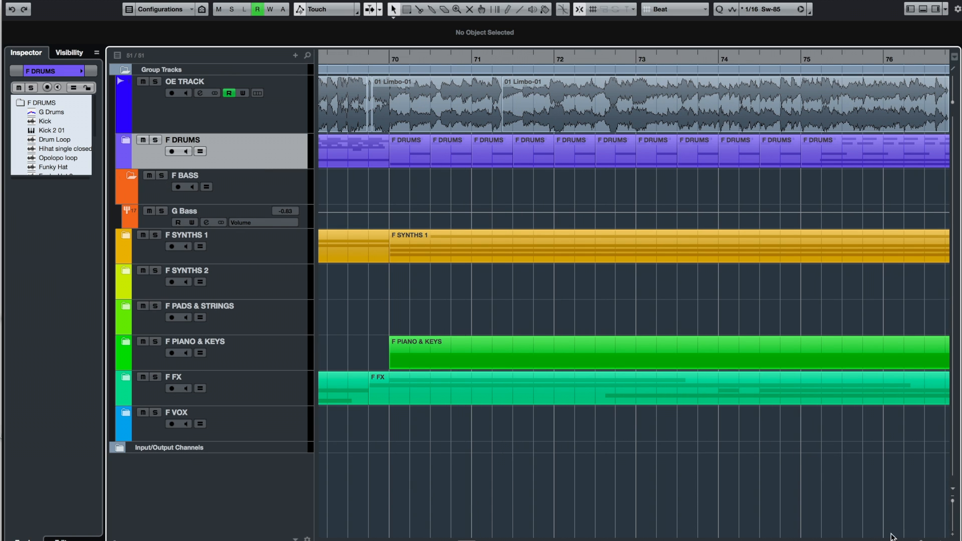
pyautogui.press('g')
pyautogui.press('g')
pyautogui.press('g')
pyautogui.press('g')
pyautogui.press('g')
pyautogui.press('g')
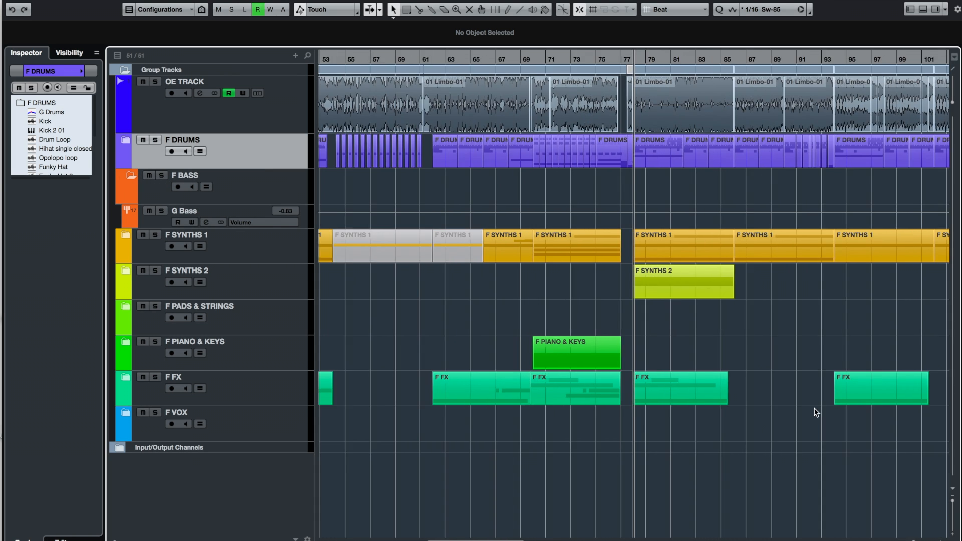
pyautogui.hscroll(-5, 694, 158)
pyautogui.hscroll(-5, 694, 158)
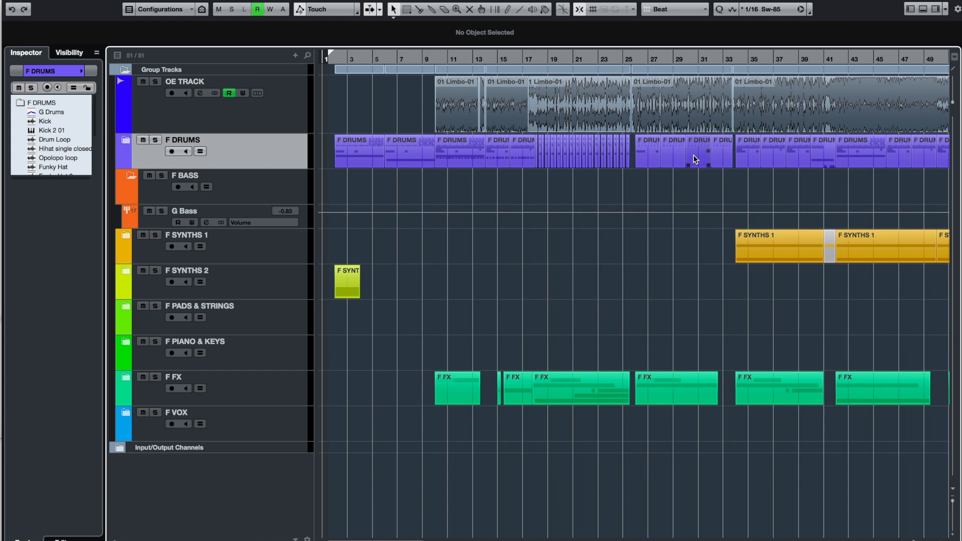
# Place the playback cursor just before bar 10 and collapse the F BASS folder.
pyautogui.hscroll(1, 654, 156)
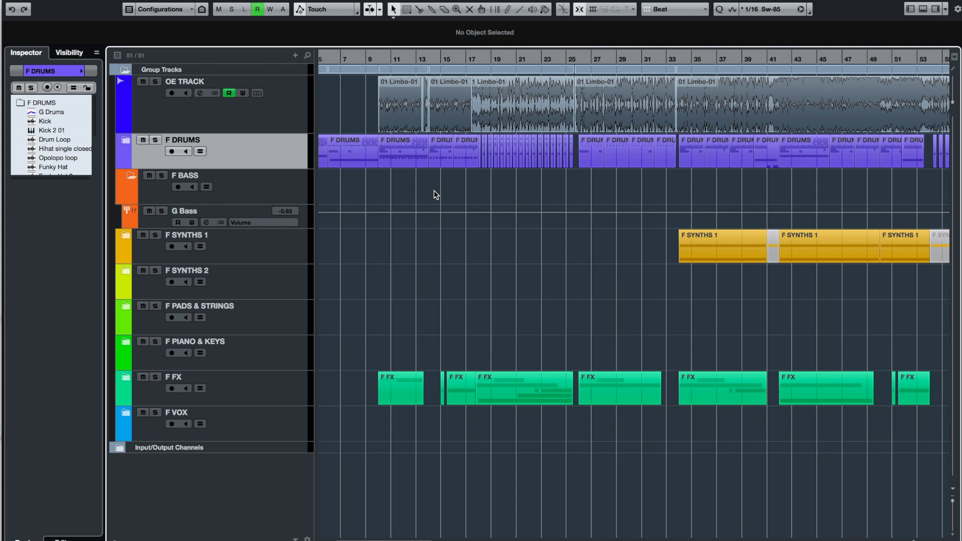
pyautogui.click(376, 59)
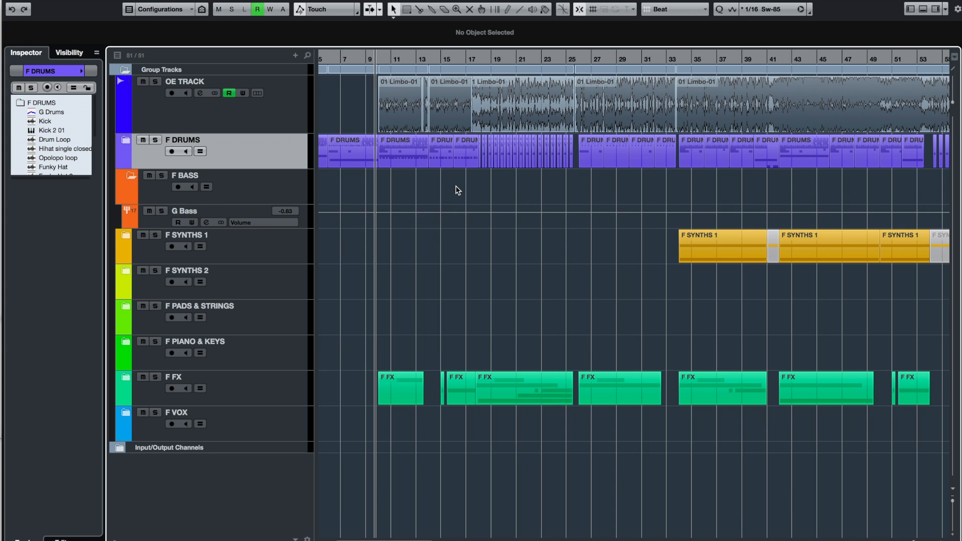
pyautogui.click(131, 177)
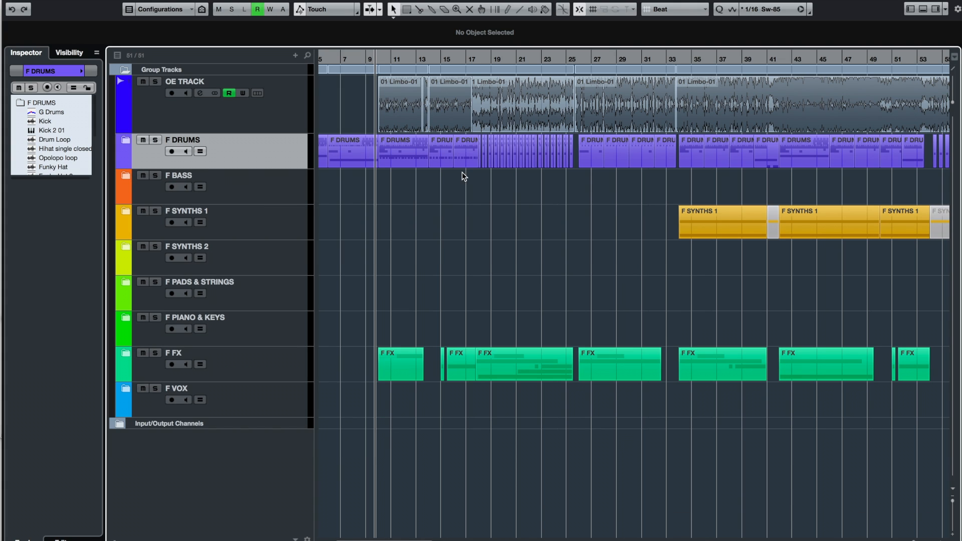
# Place the playback cursor just before bar 34 and expand the F SYNTHS 1 folder.
pyautogui.click(260, 221)
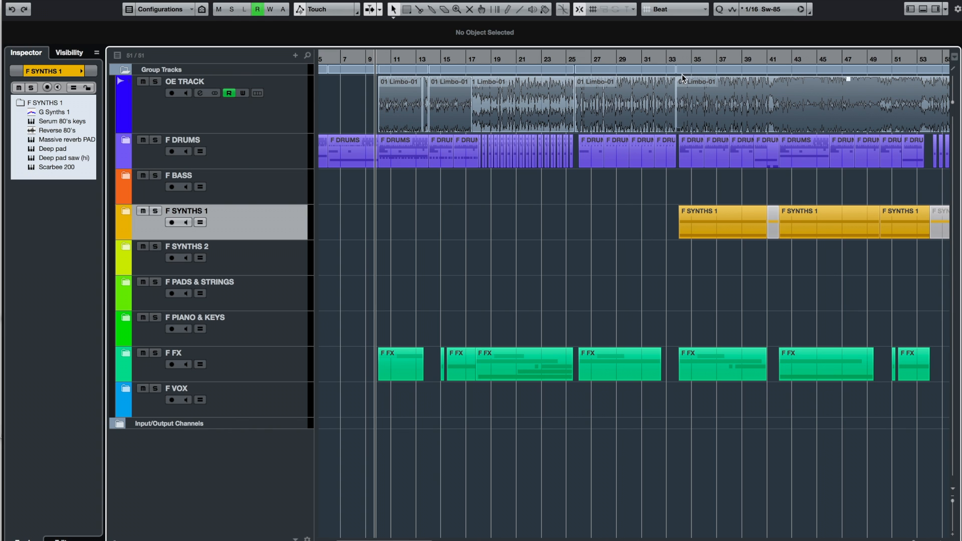
pyautogui.click(676, 60)
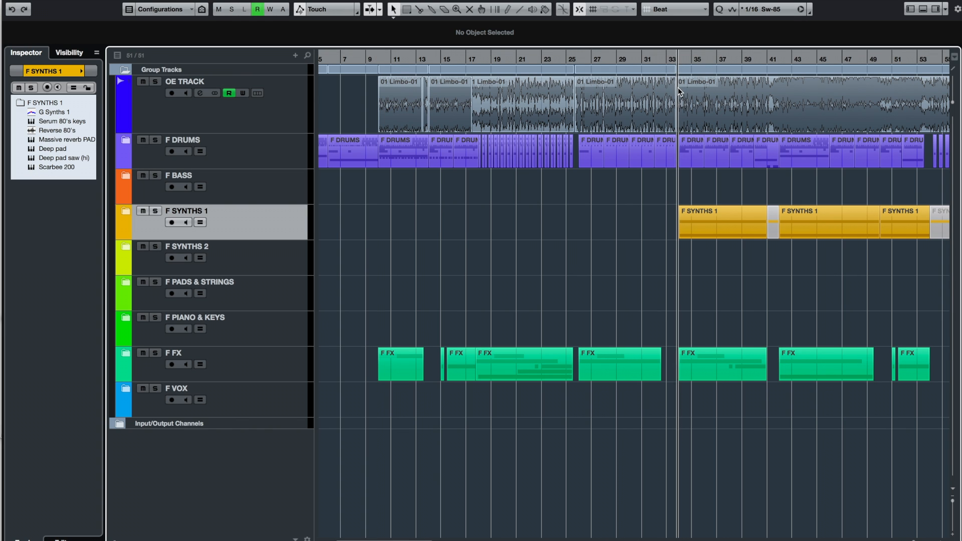
pyautogui.press('h')
pyautogui.click(126, 211)
pyautogui.hscroll(3, 460, 242)
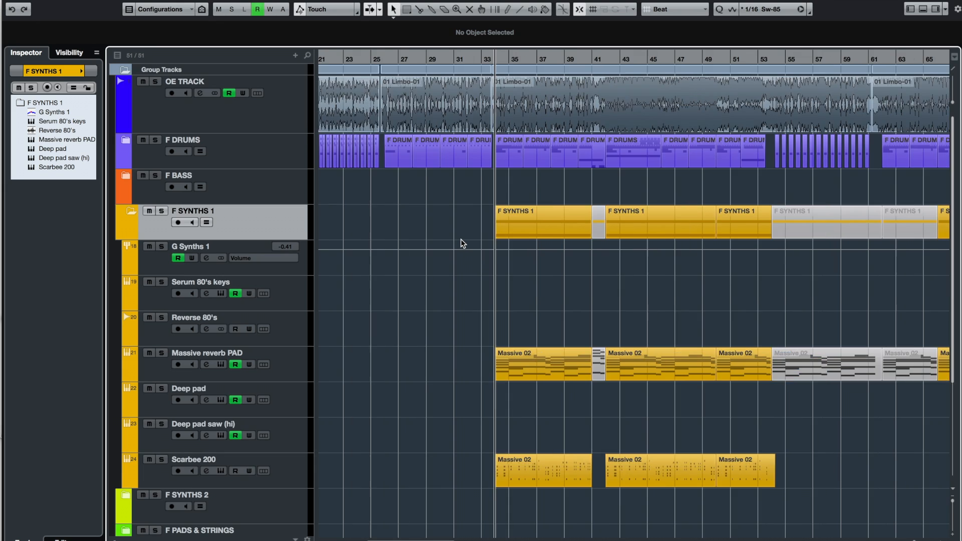
# Select the Massive reverb PAD track and open its Massive instrument editor.
pyautogui.scroll(-3, 461, 243)
pyautogui.hscroll(2, 463, 243)
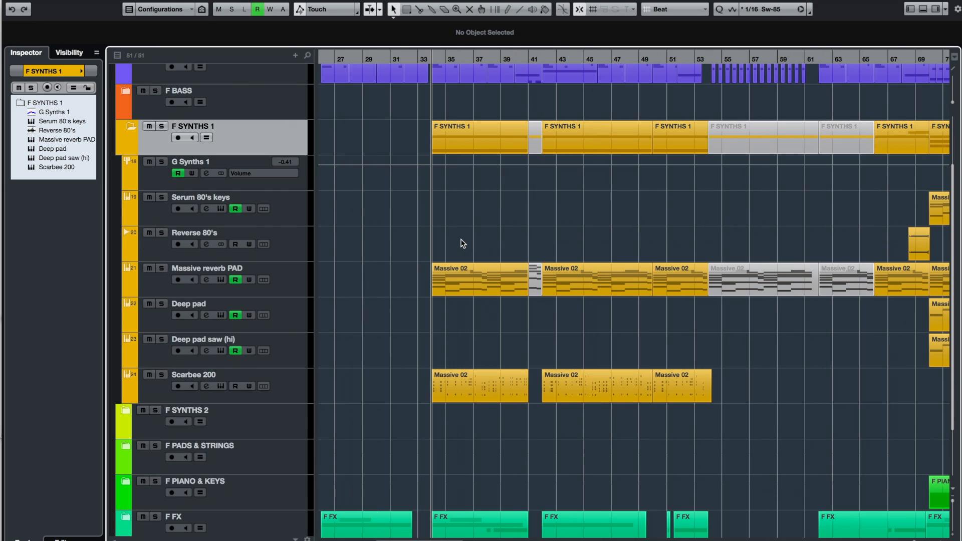
pyautogui.click(274, 284)
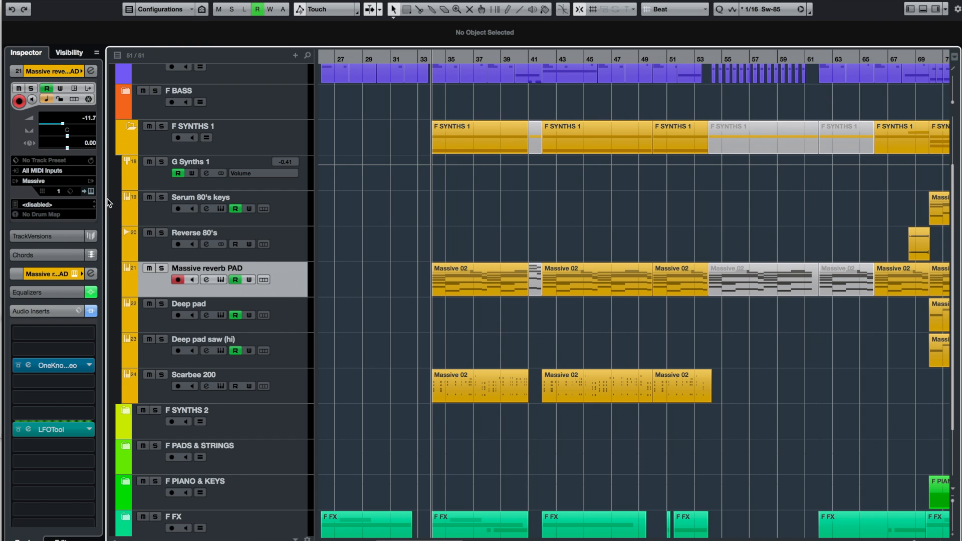
pyautogui.click(90, 191)
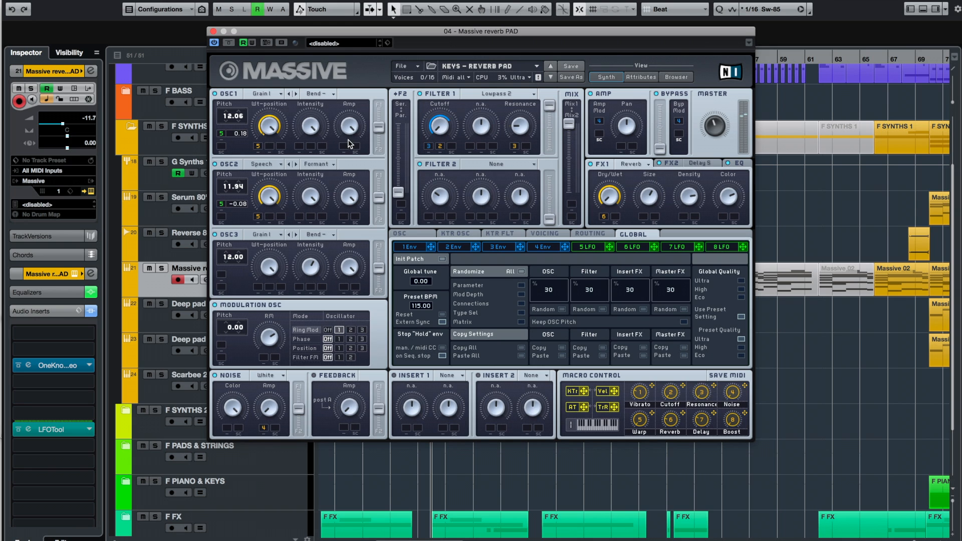
# Close the Massive editor and audition the Massive reverb PAD track soloed from bar 34, clearing all solos at the end.
pyautogui.click(214, 31)
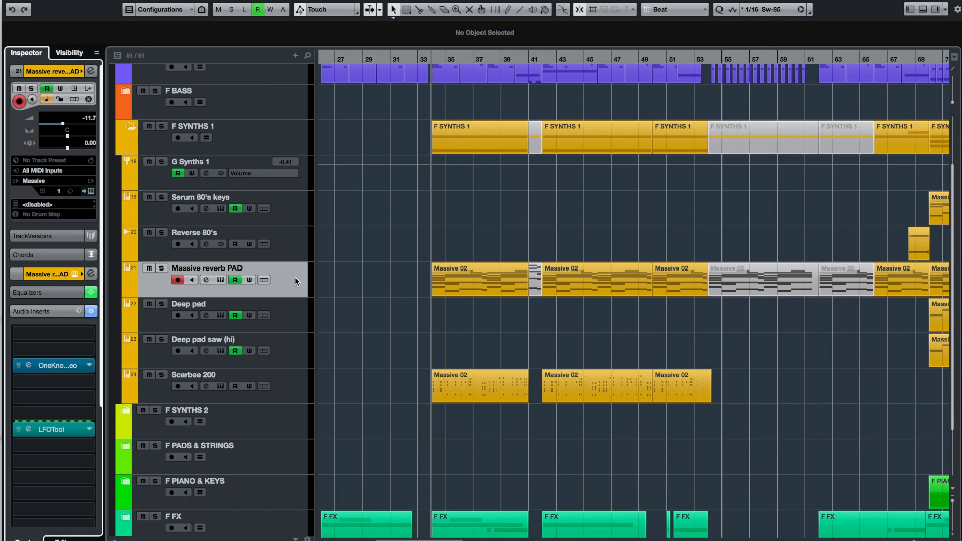
pyautogui.click(161, 268)
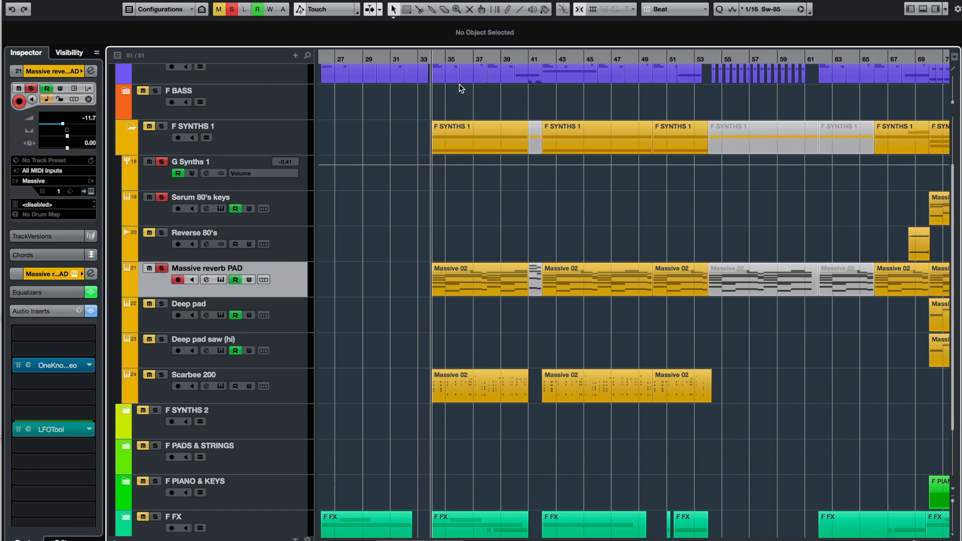
pyautogui.press('space')
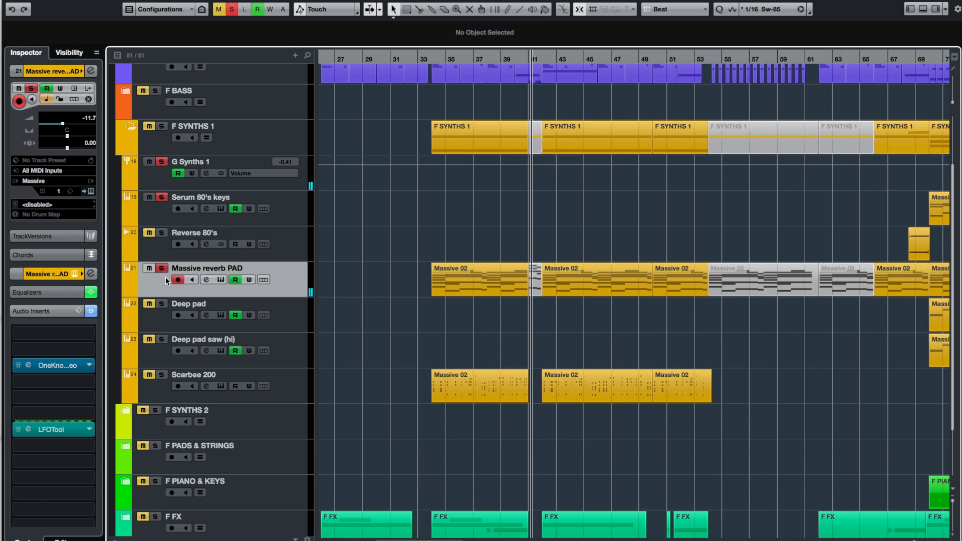
pyautogui.click(229, 9)
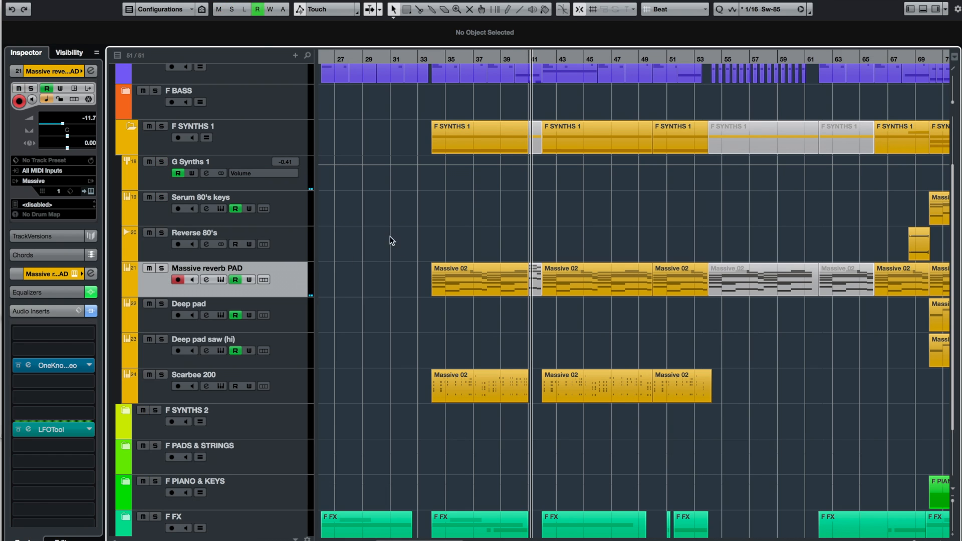
# Return the playback cursor to bar 34 and inspect the Scarbee 200 track's Kontakt instrument, closing its editor when done.
pyautogui.click(293, 386)
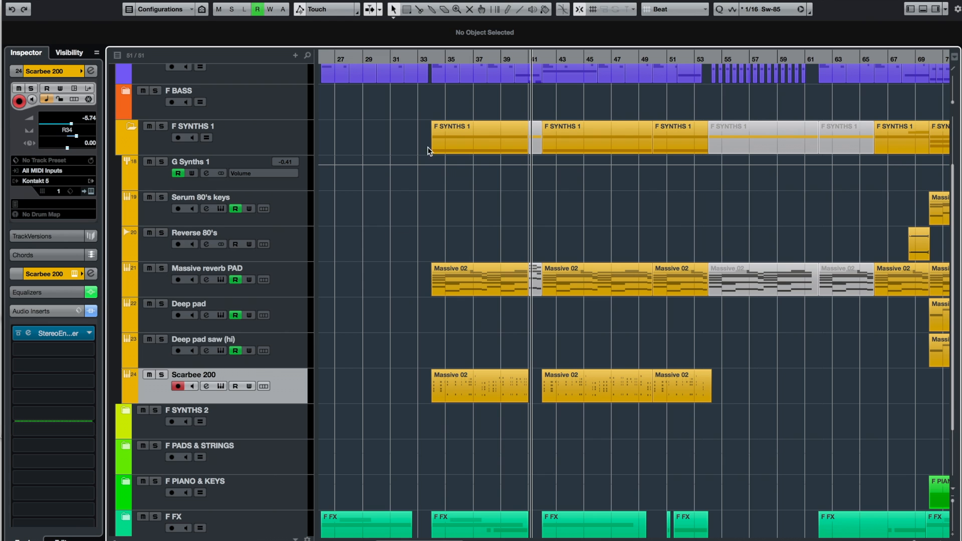
pyautogui.moveTo(429, 59); pyautogui.dragTo(426, 146)
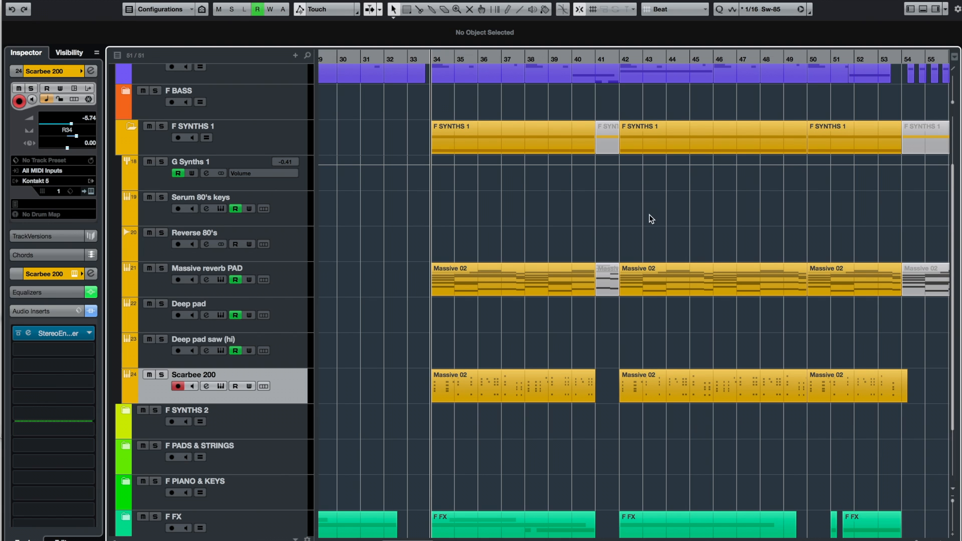
pyautogui.hotkey('ctrl', 'e')
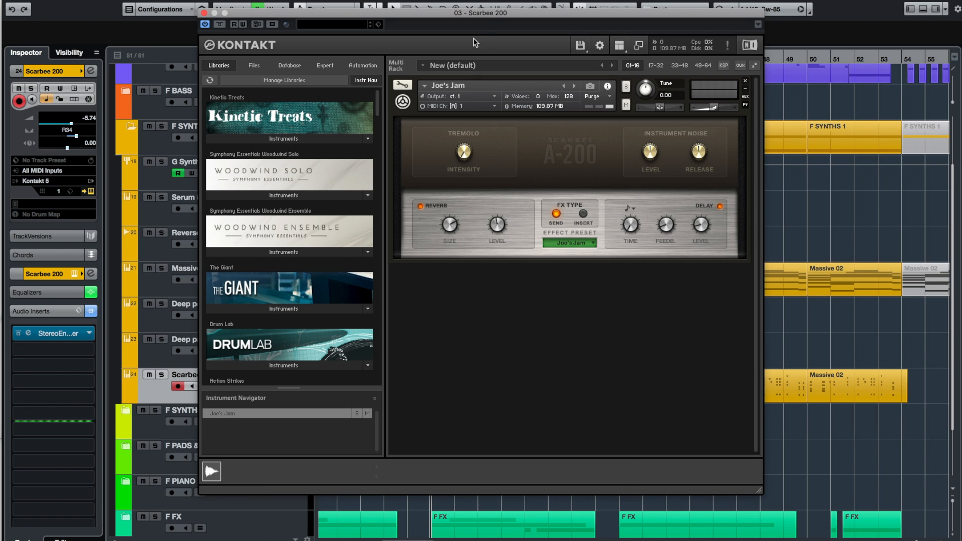
pyautogui.moveTo(489, 15); pyautogui.dragTo(496, 22)
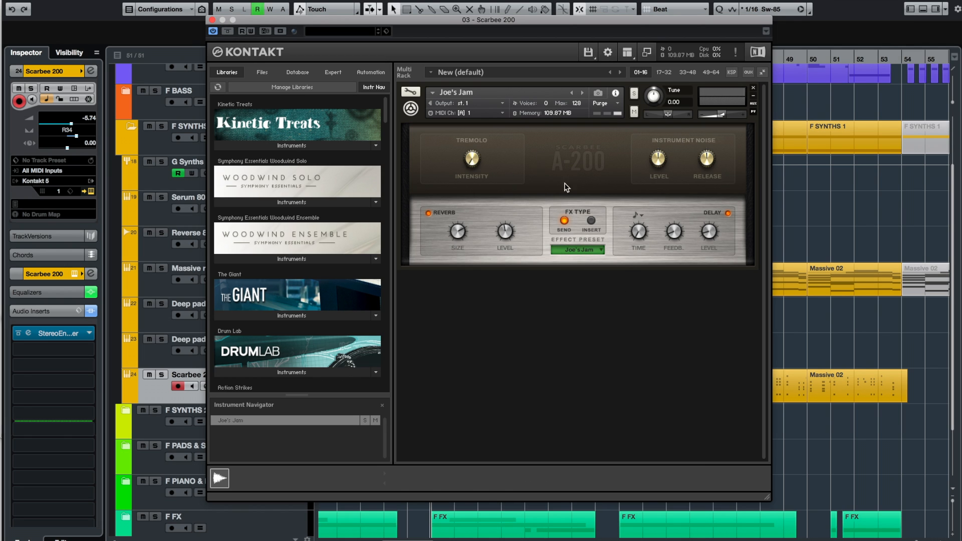
pyautogui.click(212, 20)
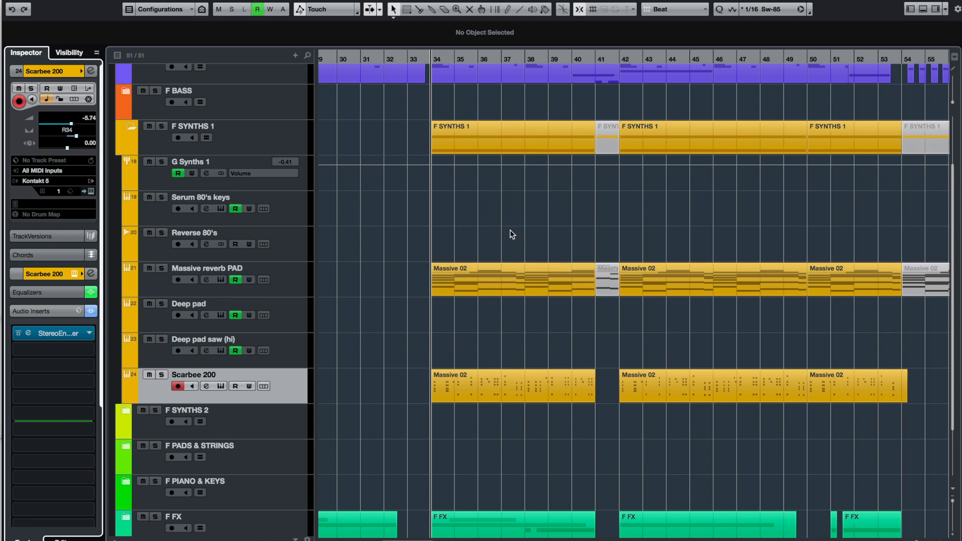
# Mute the Massive reverb PAD part at bar 34 and audition the Scarbee 200 track soloed.
pyautogui.click(513, 279)
pyautogui.hotkey('shift', 'm')
pyautogui.click(161, 376)
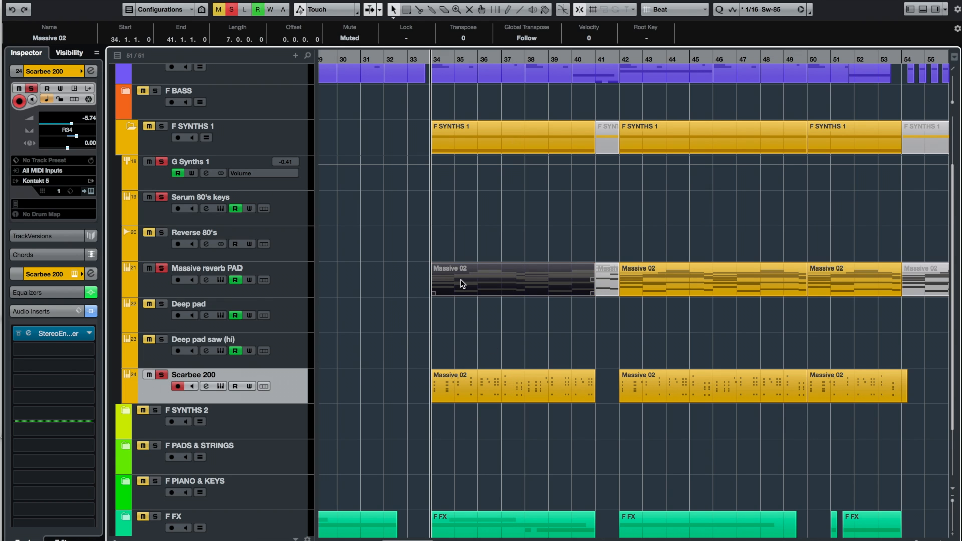
pyautogui.press('space')
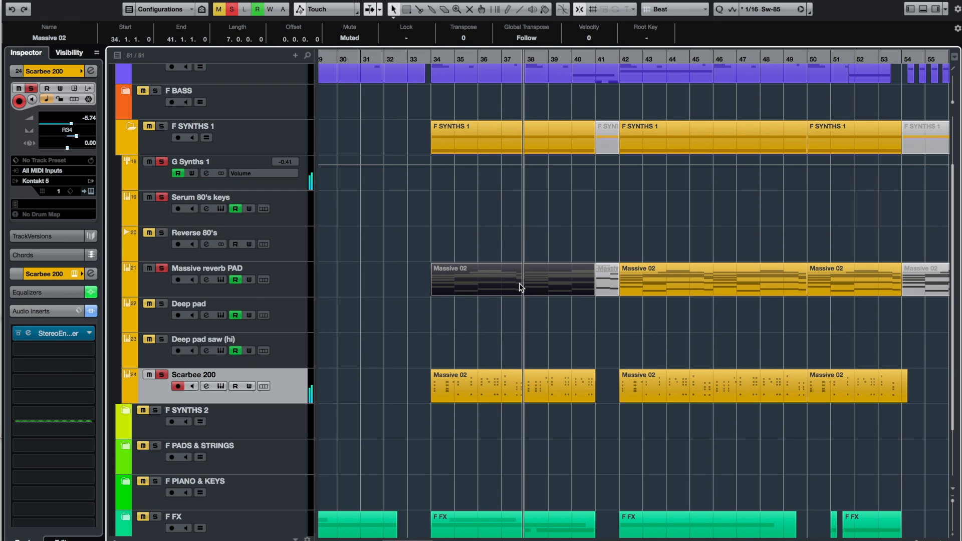
# Unmute the pad part and audition the soloed F SYNTHS 1 folder from bar 34, clearing all solos at the end.
pyautogui.hotkey('shift', 'm')
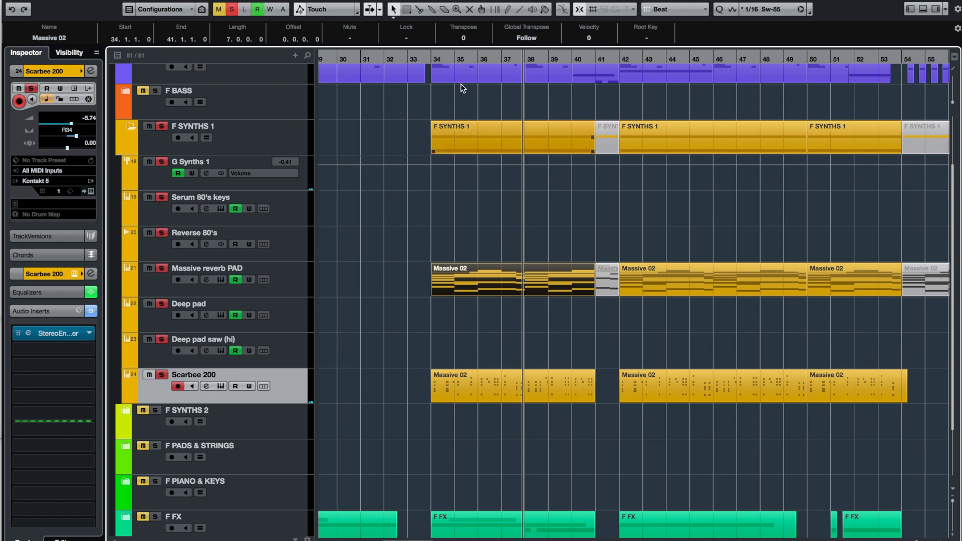
pyautogui.click(431, 58)
pyautogui.click(573, 143)
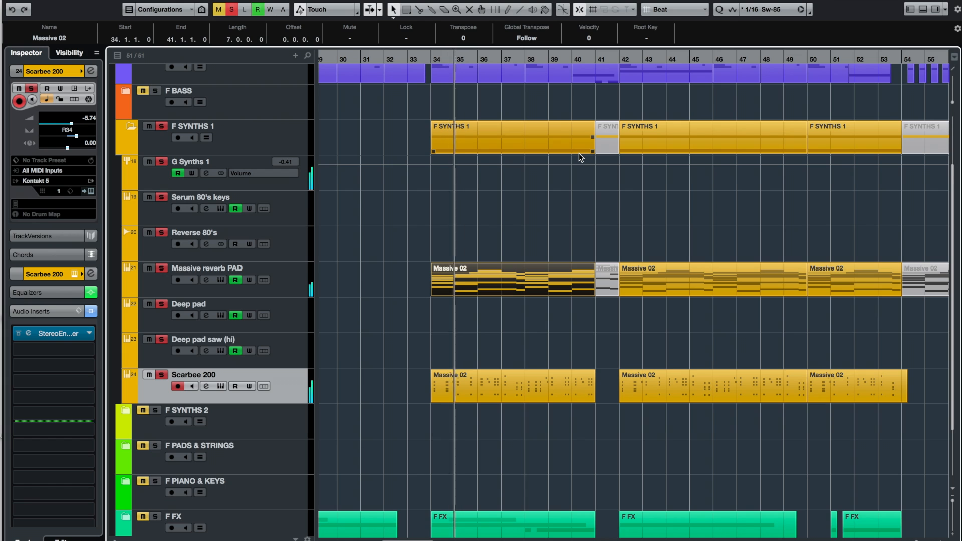
pyautogui.click(626, 189)
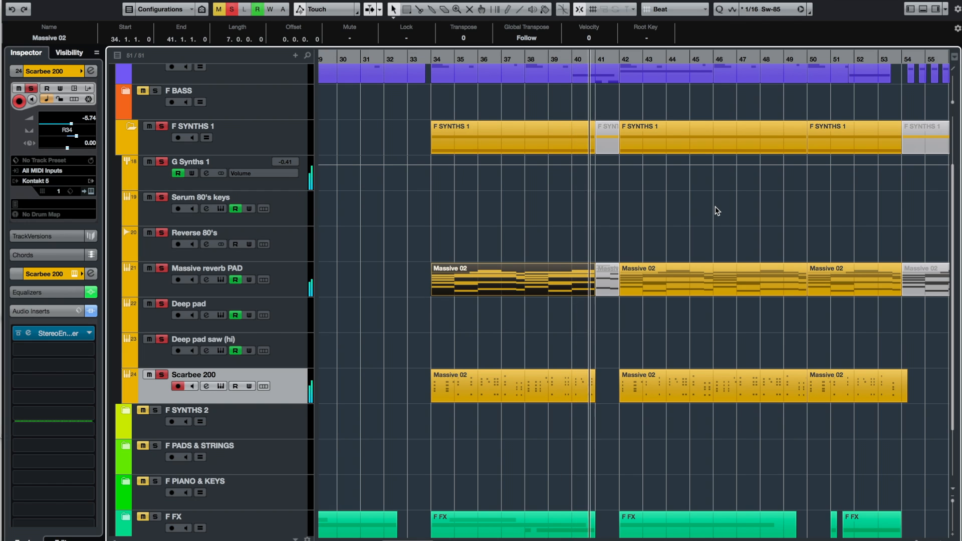
pyautogui.press('space')
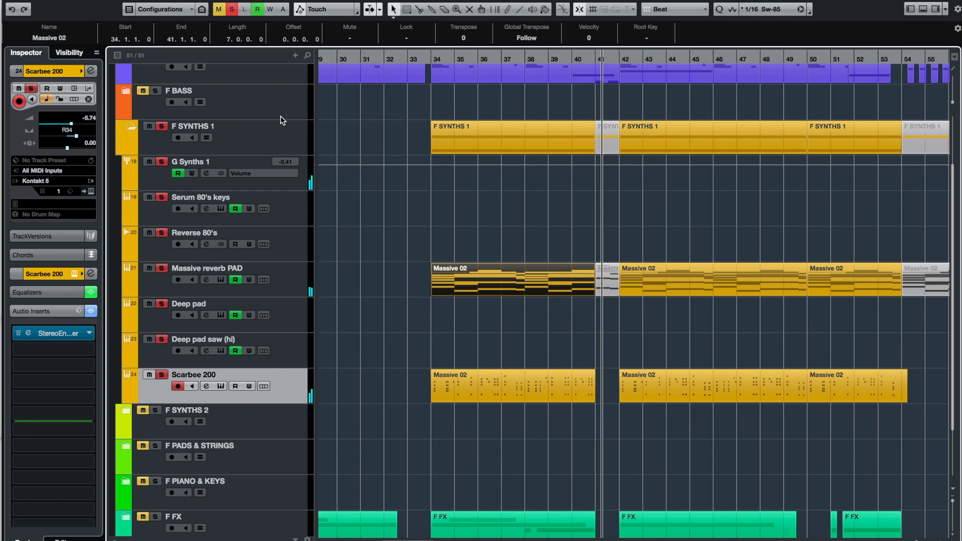
pyautogui.click(232, 11)
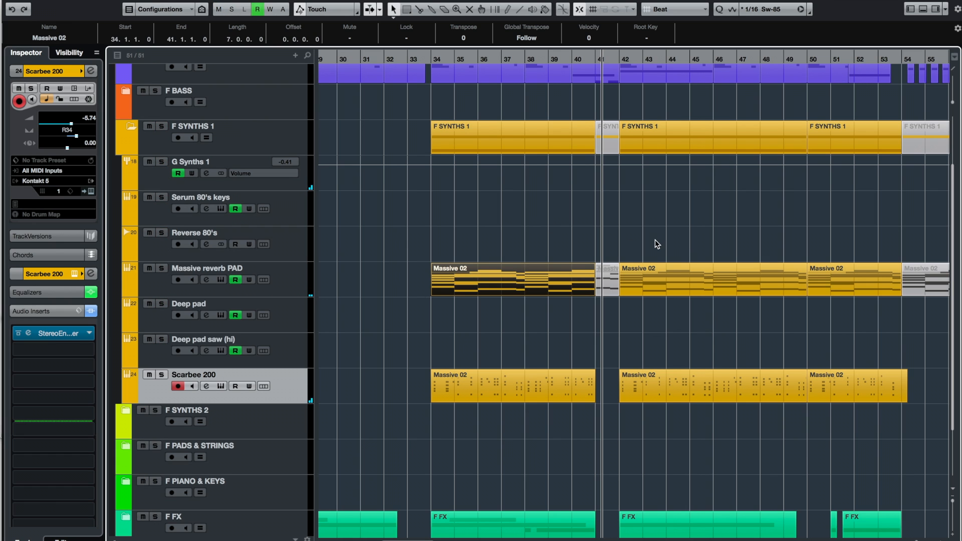
# Examine the chord notes of the Massive reverb PAD part at bar 42 in a full-size key editor, and close the editor.
pyautogui.hscroll(4, 536, 276)
pyautogui.hscroll(-5, 566, 276)
pyautogui.hscroll(3, 567, 275)
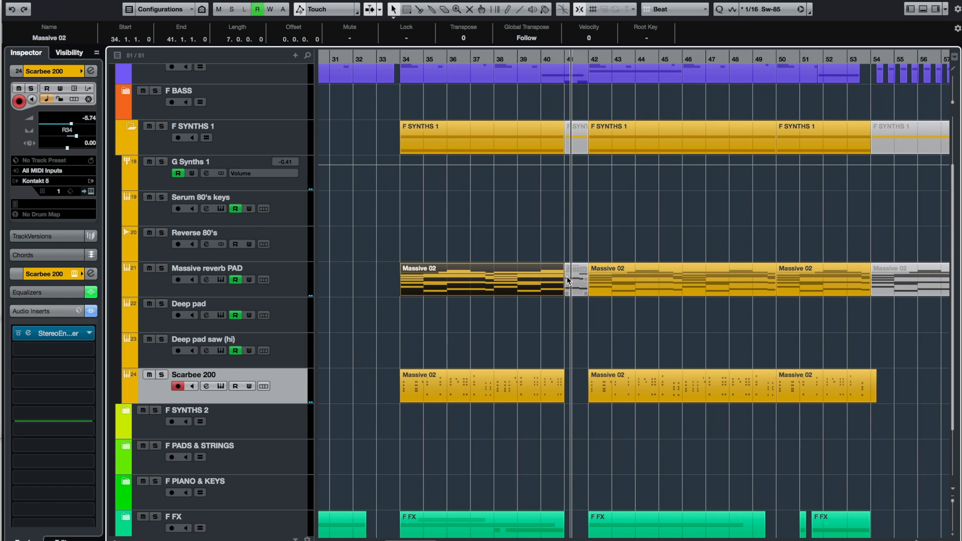
pyautogui.doubleClick(633, 282)
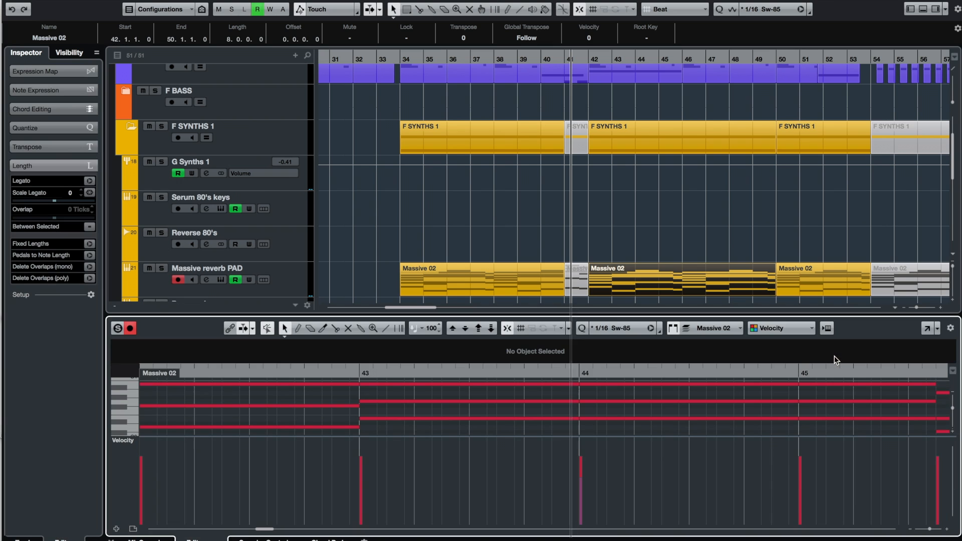
pyautogui.click(928, 328)
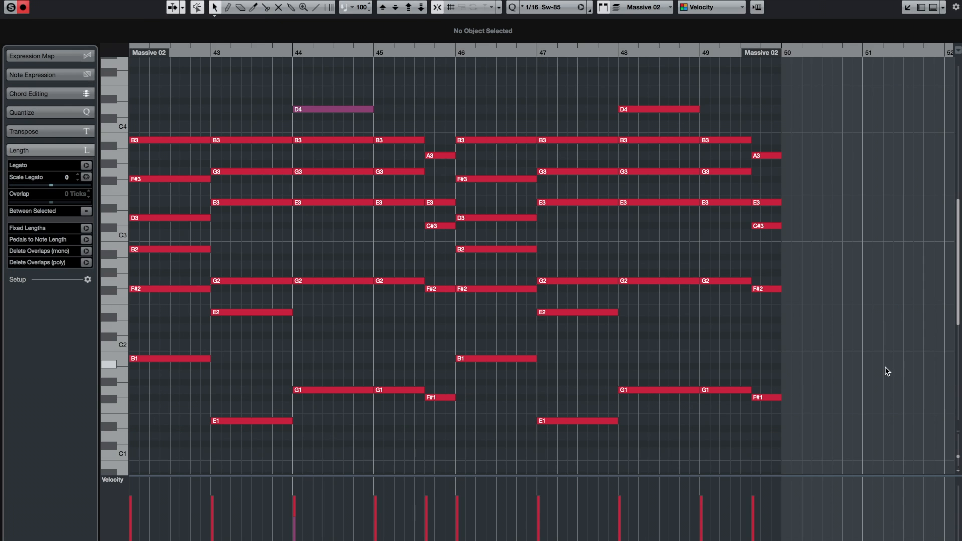
pyautogui.press('g')
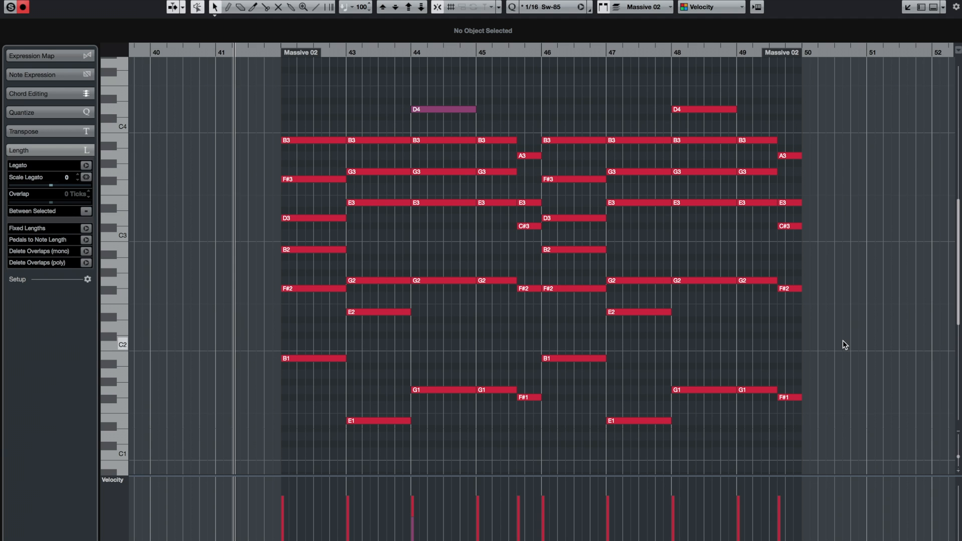
pyautogui.scroll(-3, 843, 341)
pyautogui.scroll(3, 843, 340)
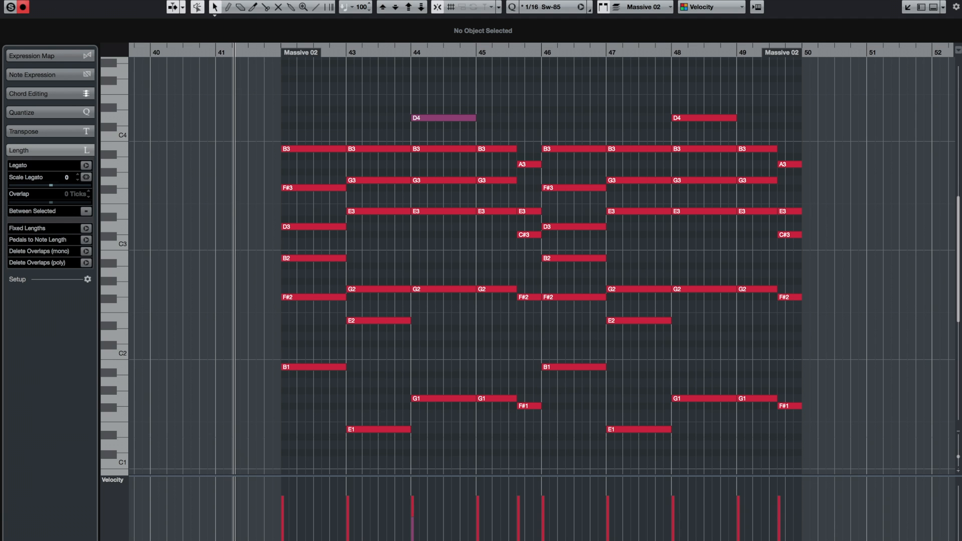
pyautogui.press('Escape')
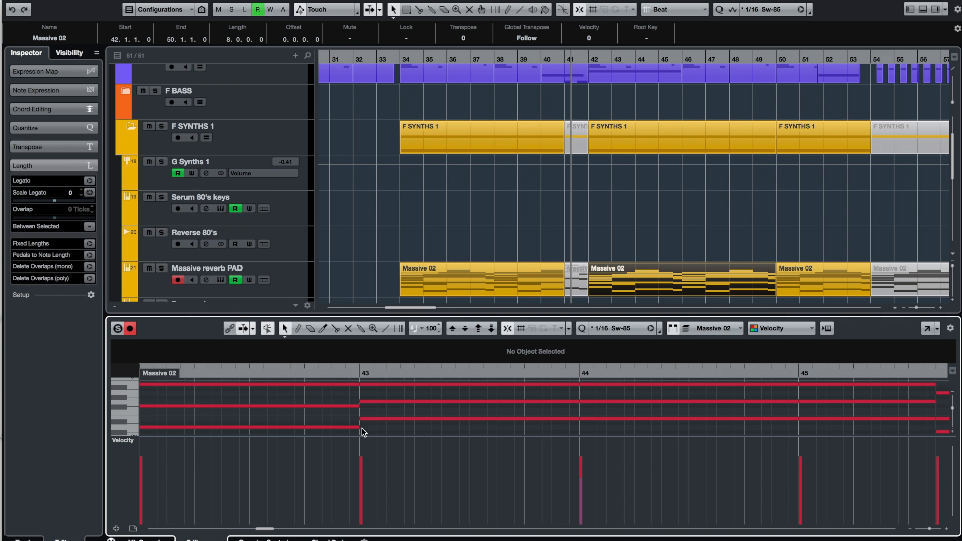
pyautogui.hotkey('ctrl', 'e')
# Solo OE TRACK together with the Massive reverb PAD and play them from bar 42.
pyautogui.scroll(3, 531, 246)
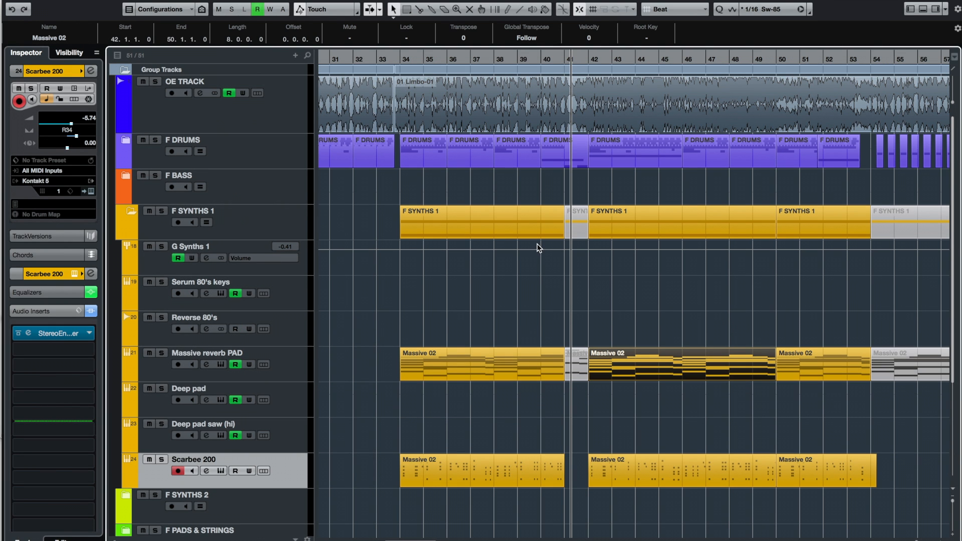
pyautogui.scroll(-2, 539, 245)
pyautogui.scroll(2, 541, 246)
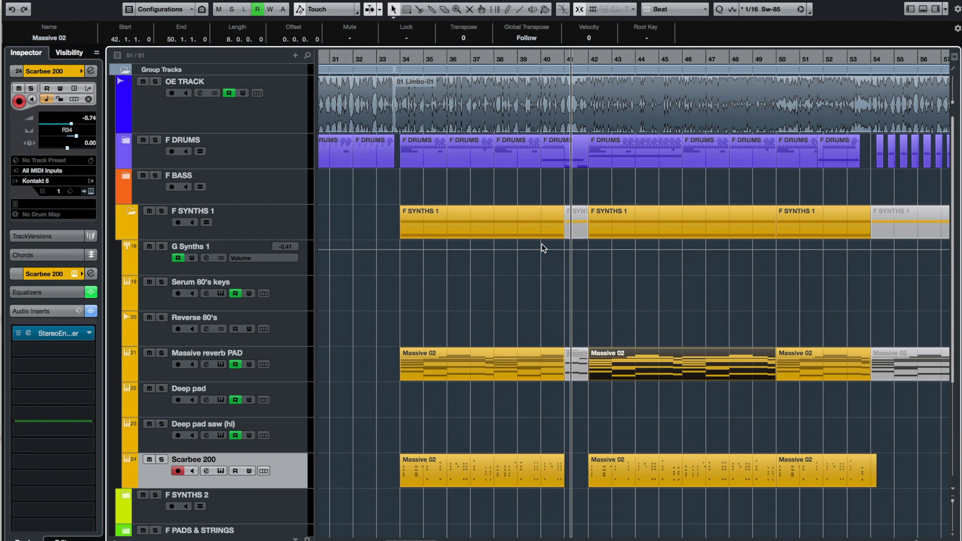
pyautogui.click(155, 82)
pyautogui.click(735, 223)
pyautogui.click(636, 189)
pyautogui.click(589, 60)
pyautogui.press('space')
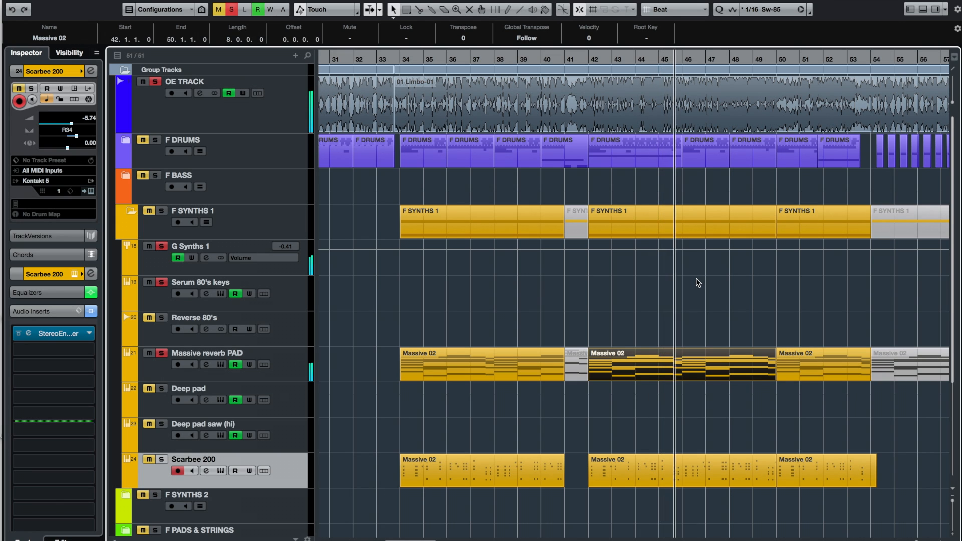
# Compare the pad without and with OE TRACK by toggling that track's solo, and clear all solos.
pyautogui.click(156, 82)
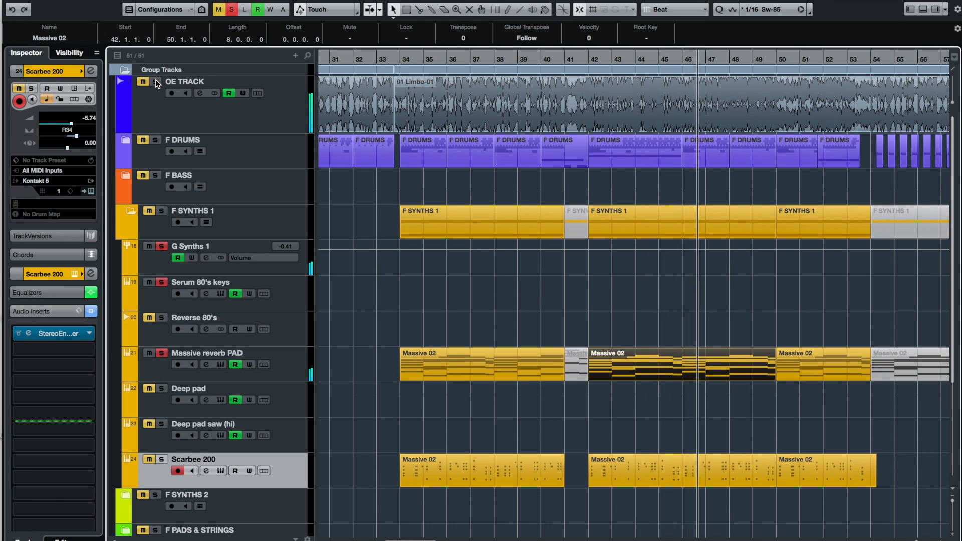
pyautogui.click(156, 83)
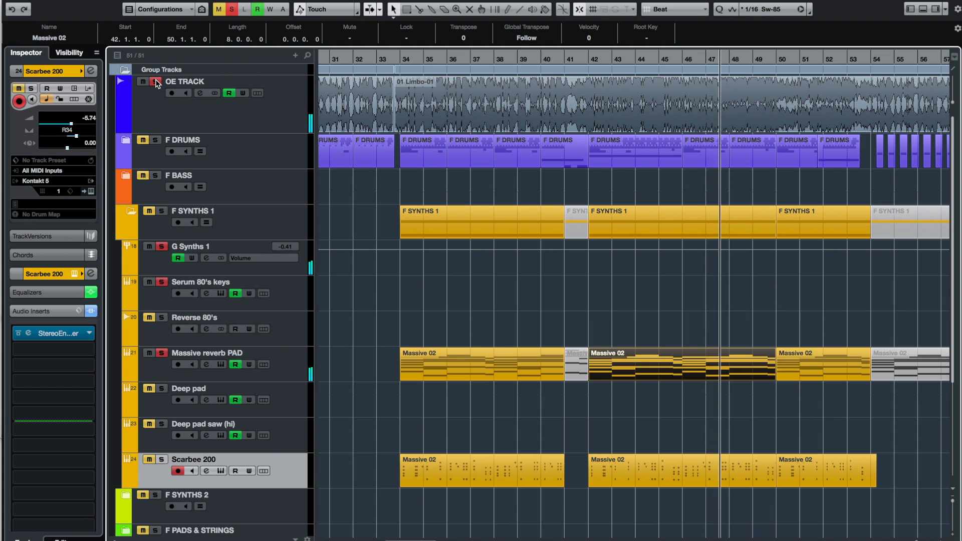
pyautogui.click(230, 10)
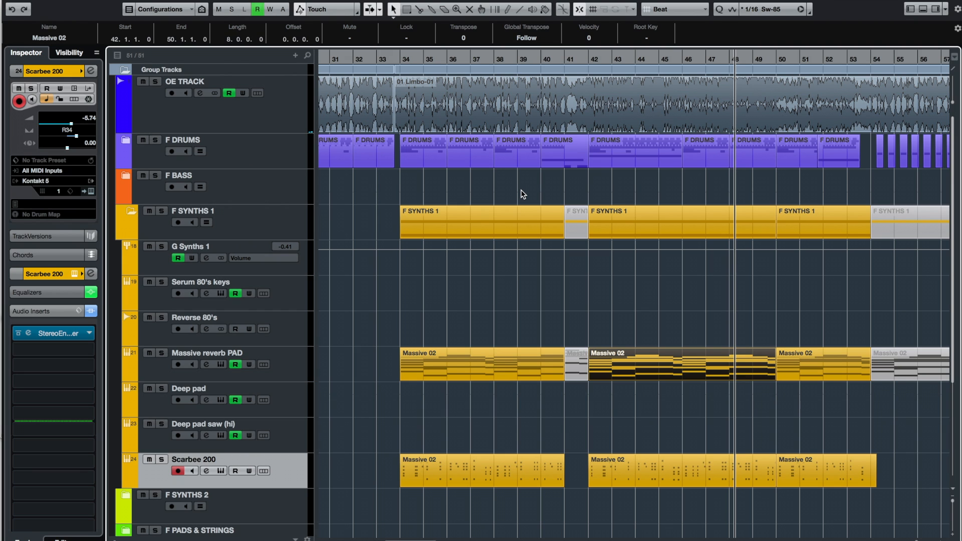
# Place the playback cursor at bar 34 and then within the gap at bar 41, and deselect the Massive 02 part.
pyautogui.click(399, 57)
pyautogui.click(486, 226)
pyautogui.click(575, 281)
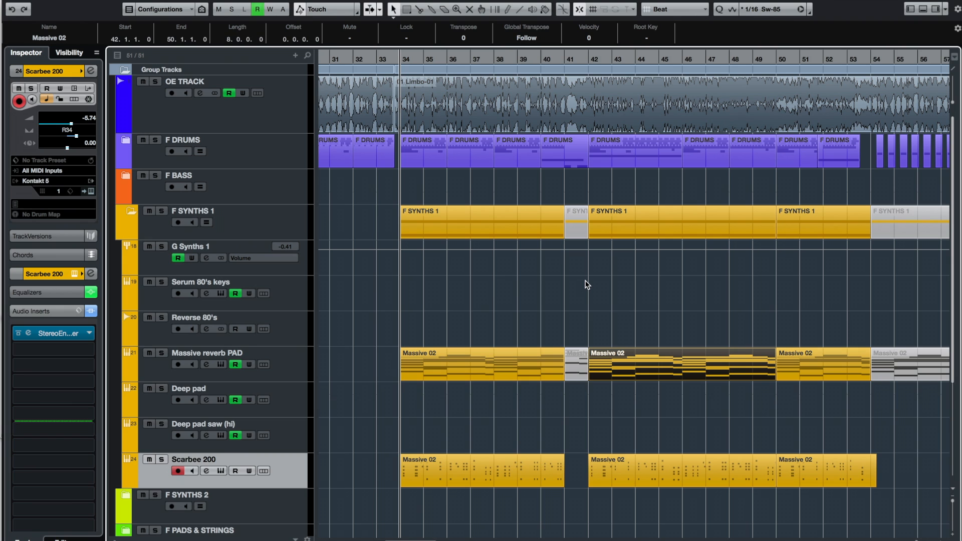
pyautogui.click(581, 255)
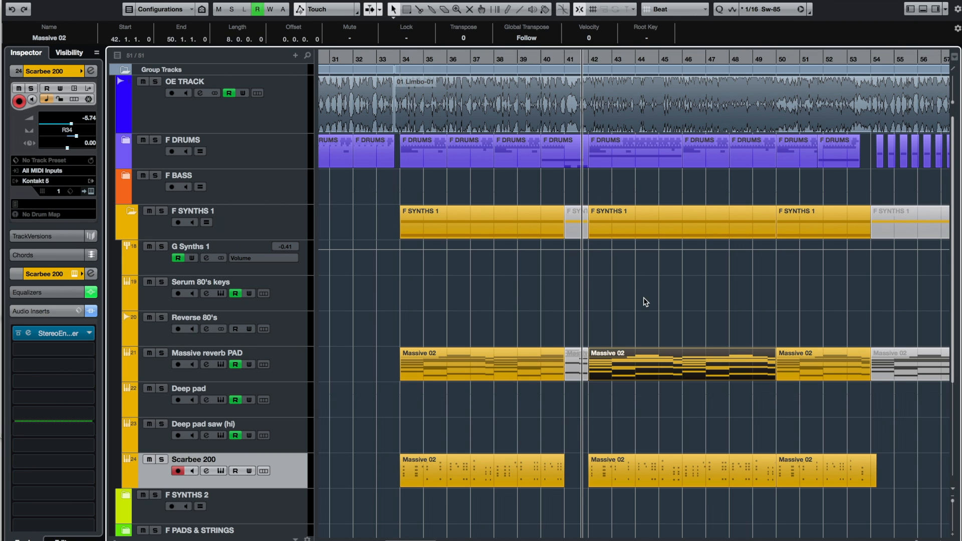
pyautogui.hscroll(5, 644, 297)
pyautogui.hscroll(-3, 644, 297)
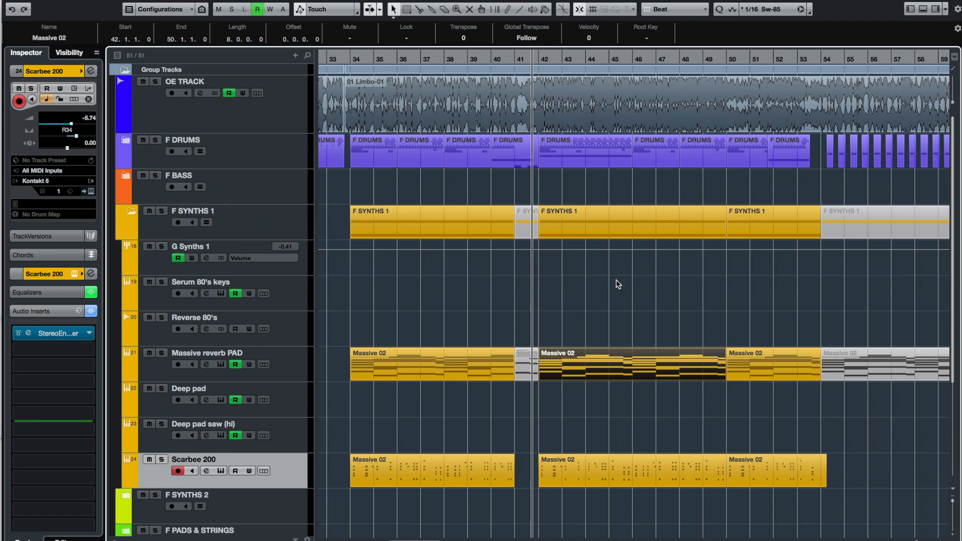
pyautogui.scroll(-3, 615, 280)
pyautogui.click(765, 315)
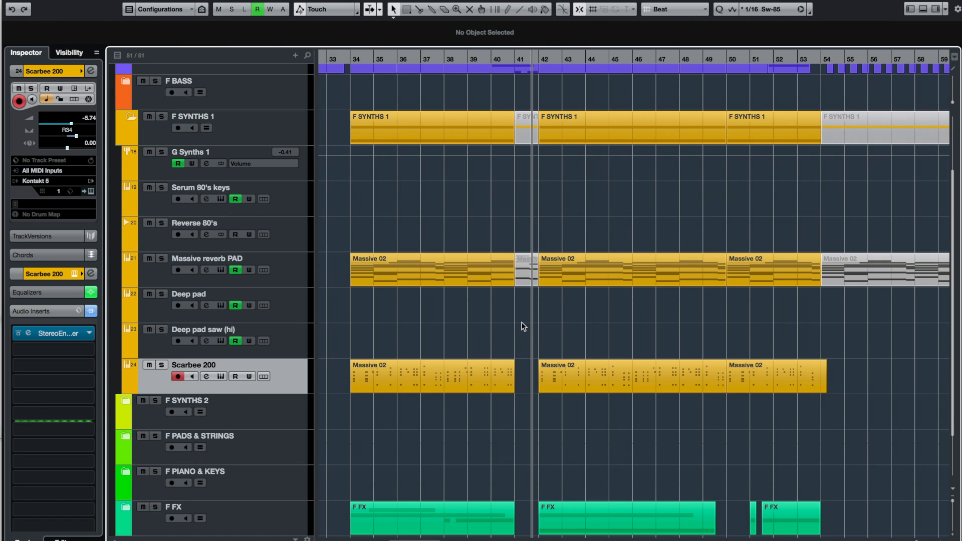
pyautogui.scroll(-2, 524, 326)
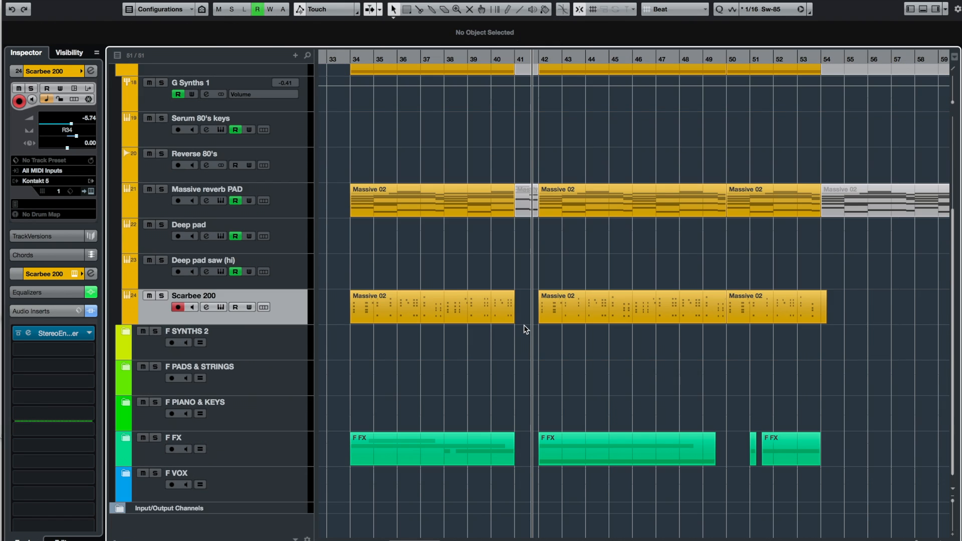
# Solo Scarbee 200, mute the Massive reverb PAD part at bar 42, play the solo from bar 42, and clear all solos.
pyautogui.click(162, 296)
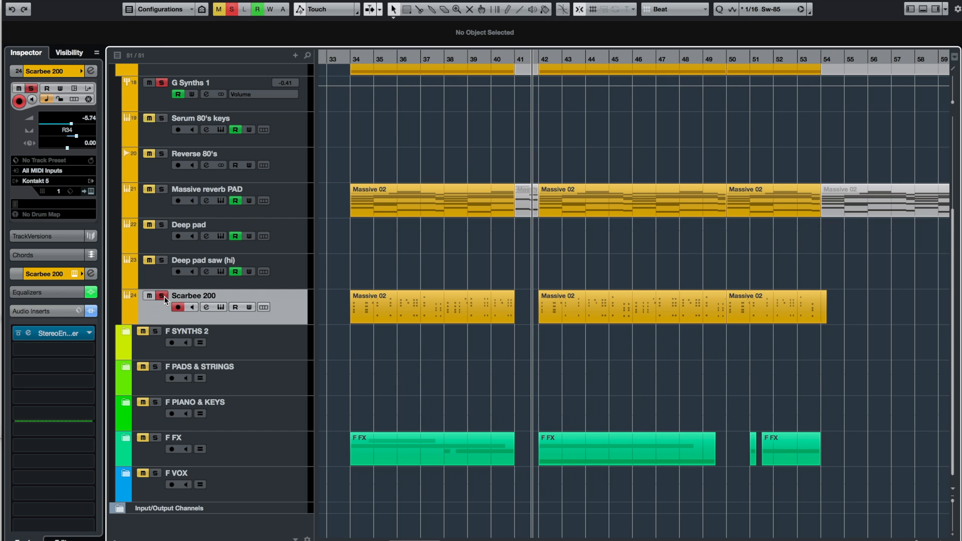
pyautogui.click(538, 63)
pyautogui.click(578, 201)
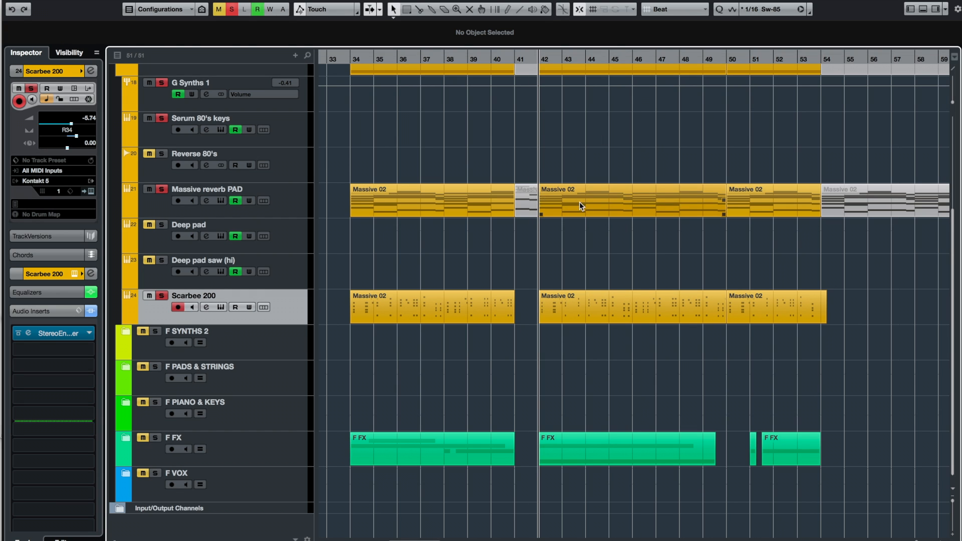
pyautogui.hotkey('shift', 'm')
pyautogui.press('space')
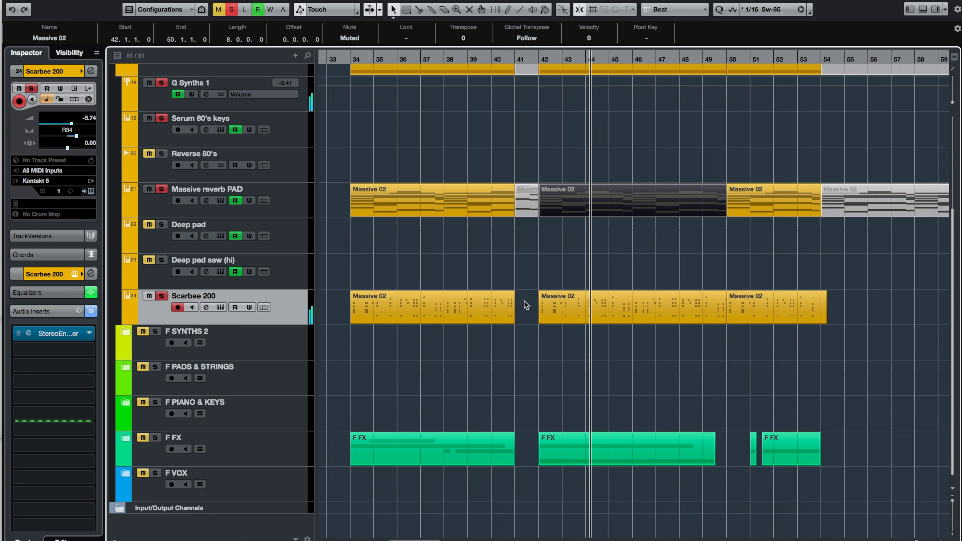
pyautogui.click(231, 11)
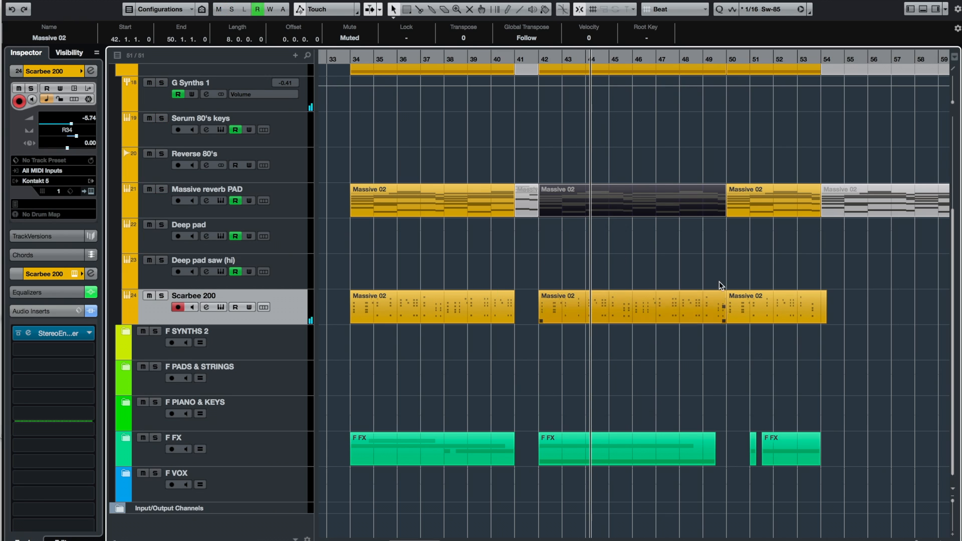
# Place the playback cursor near the end of bar 69 and then at the start of bar 70.
pyautogui.hscroll(15, 707, 253)
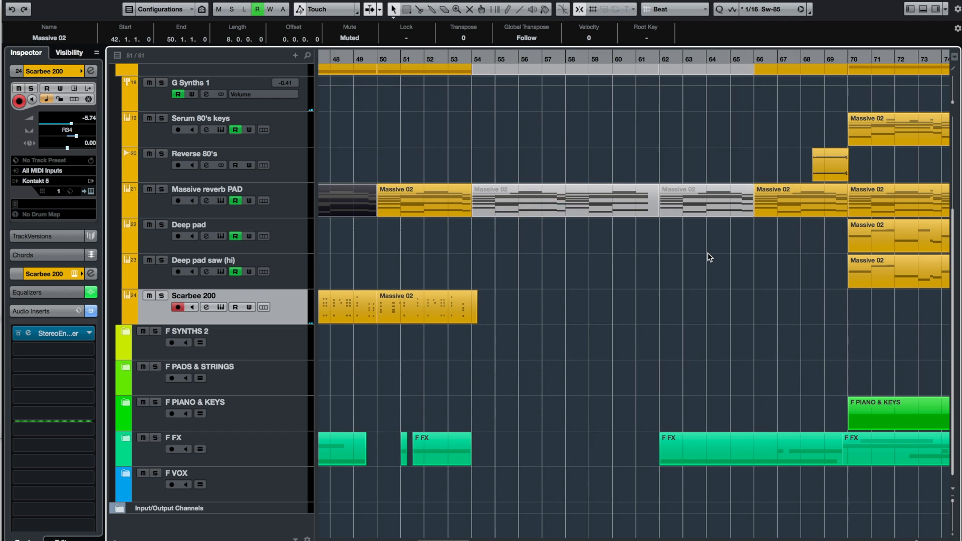
pyautogui.scroll(3, 707, 252)
pyautogui.scroll(2, 707, 252)
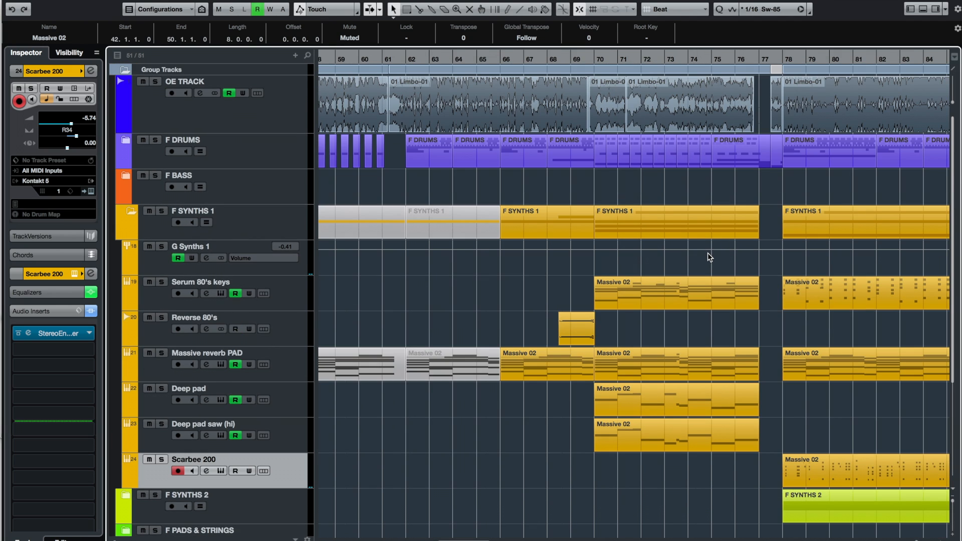
pyautogui.click(587, 59)
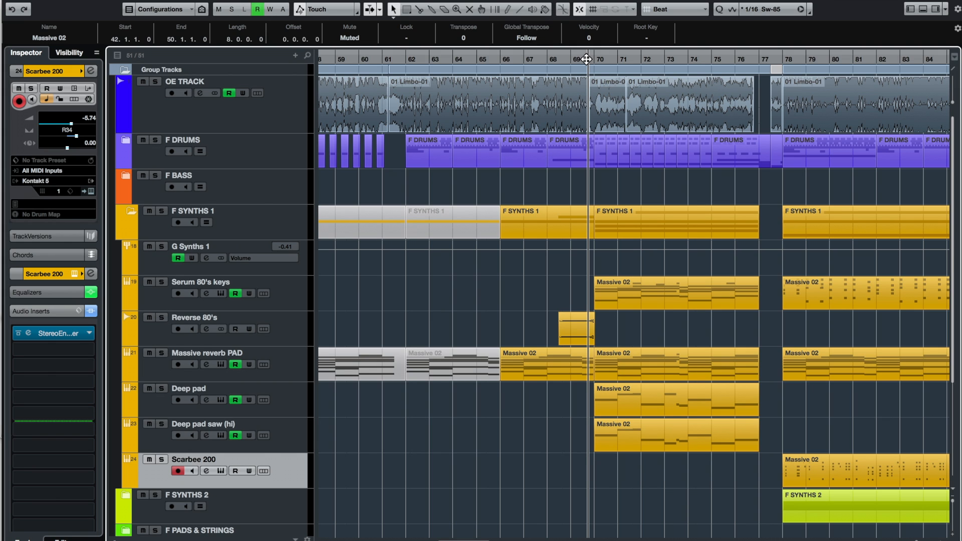
pyautogui.hscroll(2, 741, 270)
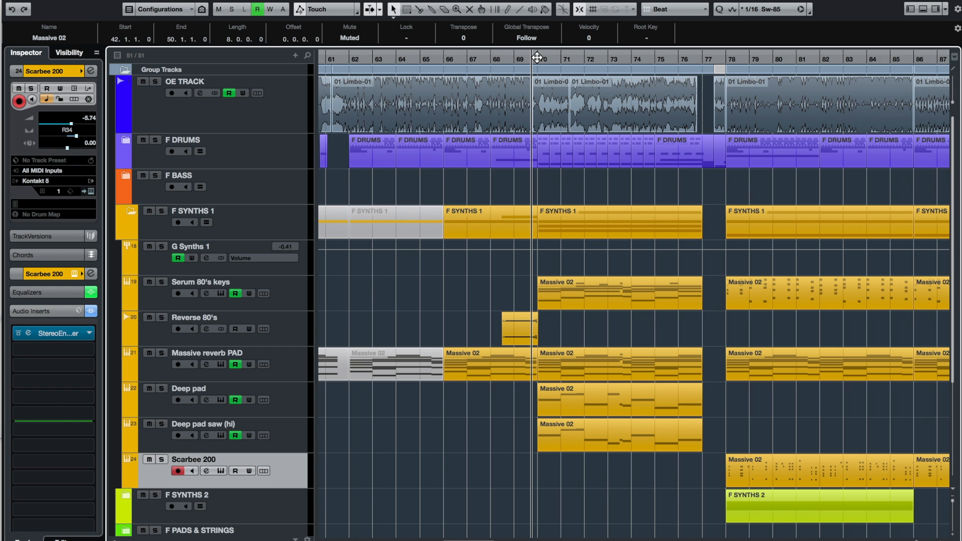
pyautogui.moveTo(537, 57); pyautogui.dragTo(536, 85)
# Go through the Serum 80's keys, Massive reverb PAD, Deep pad and Deep pad saw (hi) tracks used in the bar 70 section.
pyautogui.click(276, 295)
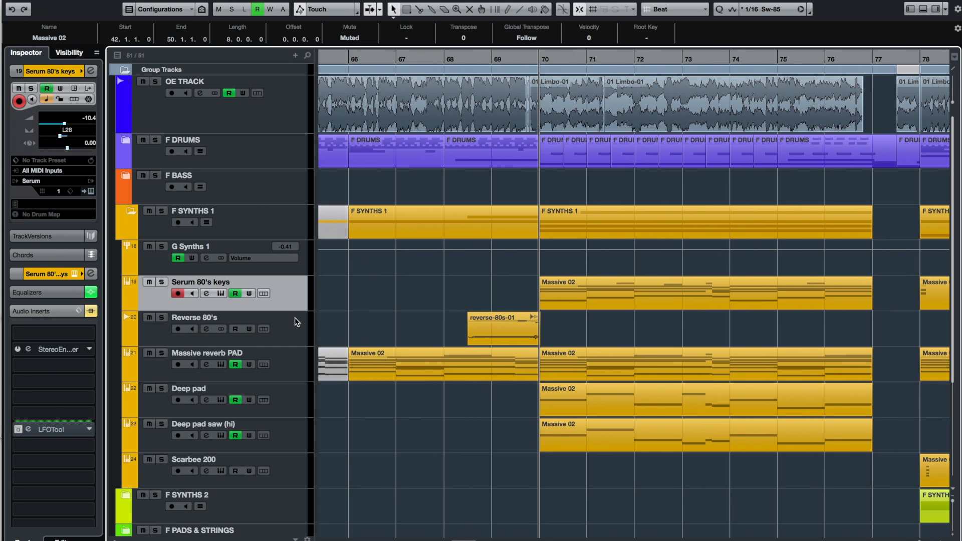
pyautogui.click(300, 361)
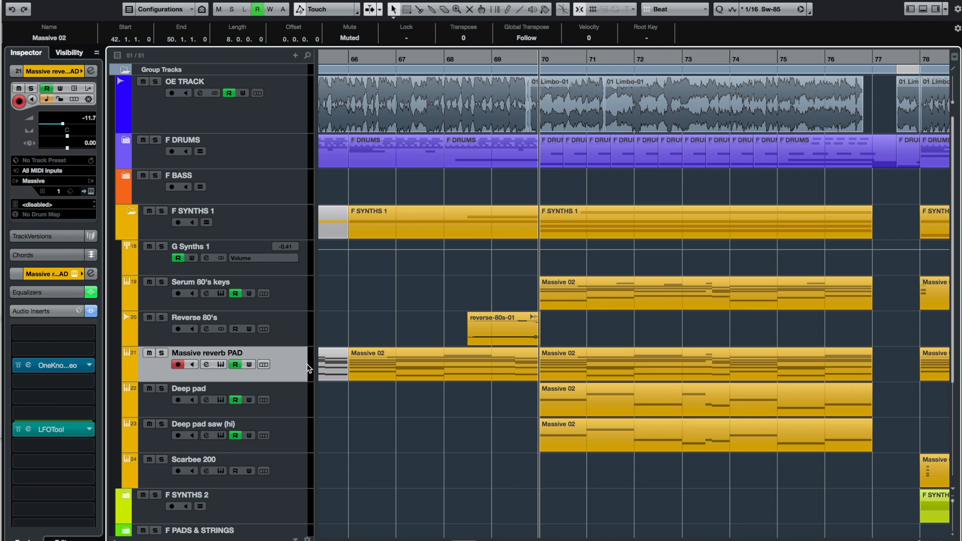
pyautogui.click(294, 408)
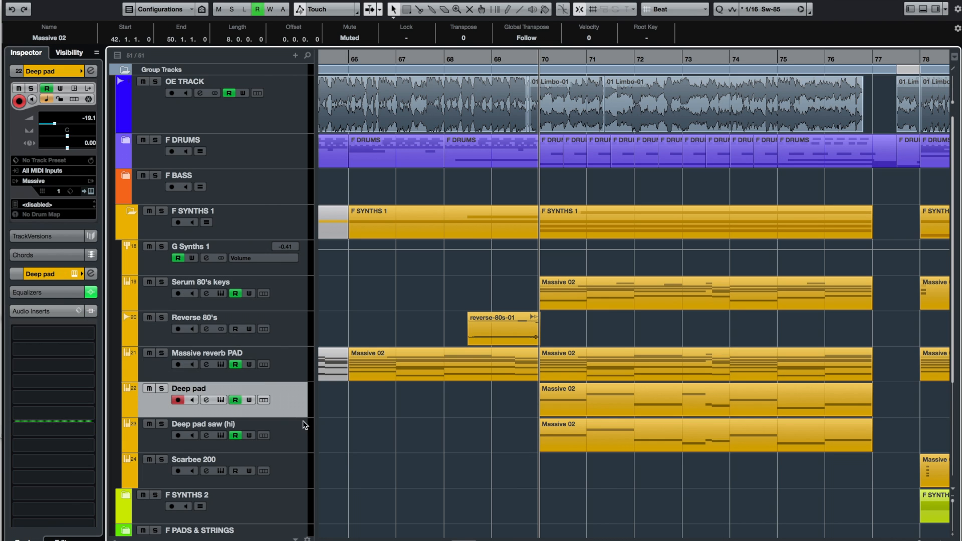
pyautogui.click(298, 444)
pyautogui.scroll(-5, 423, 401)
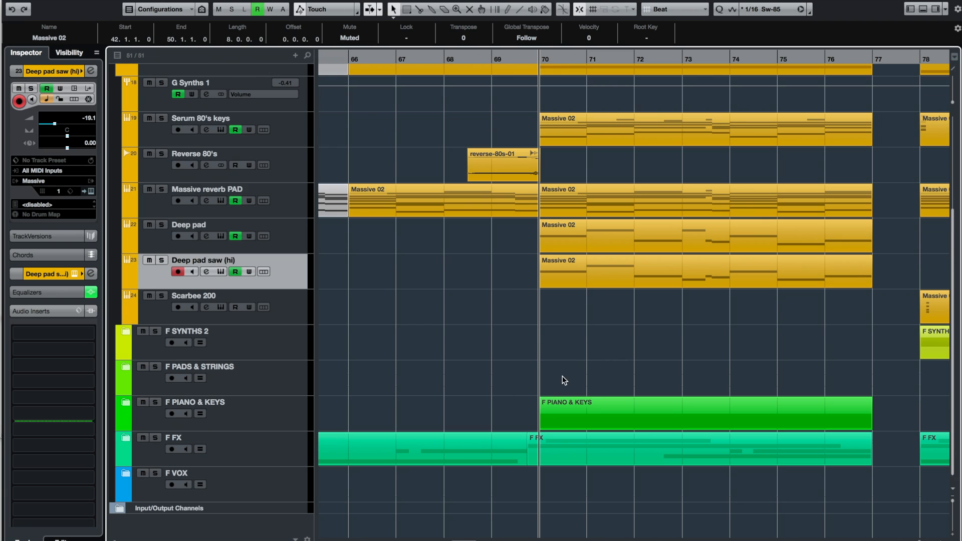
# Expand the F PIANO & KEYS folder, inspect The Grandeur track's Kontakt piano instrument, and close its window.
pyautogui.click(127, 403)
pyautogui.scroll(-2, 265, 428)
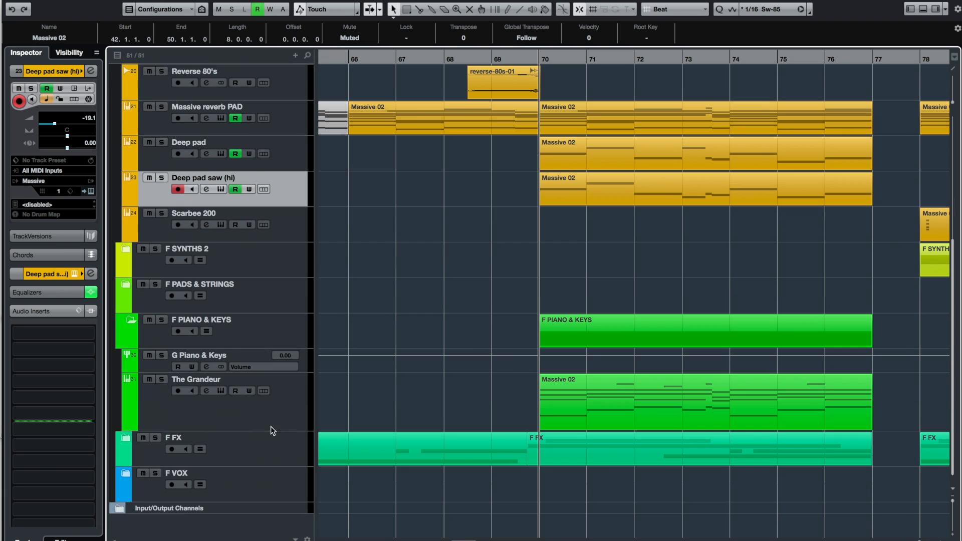
pyautogui.click(289, 416)
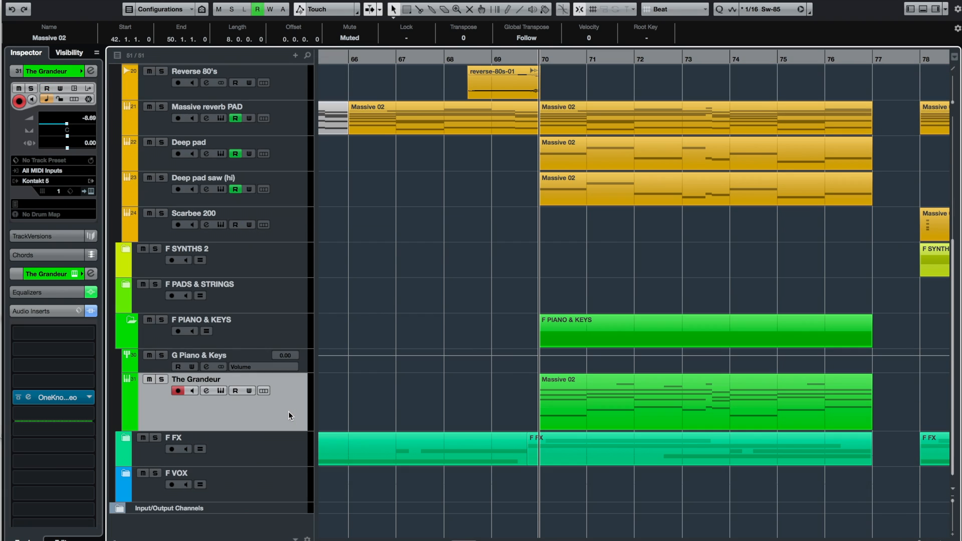
pyautogui.click(92, 192)
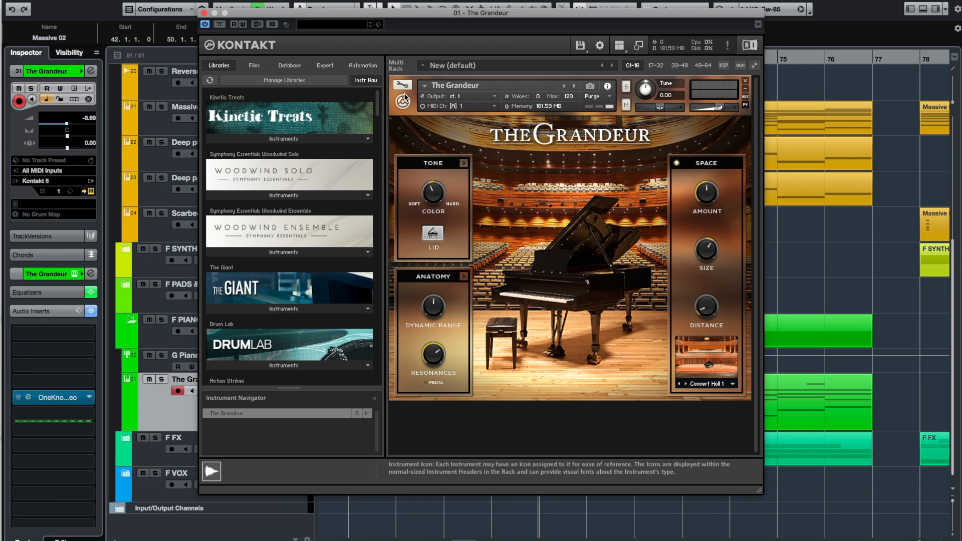
pyautogui.moveTo(388, 13); pyautogui.dragTo(394, 23)
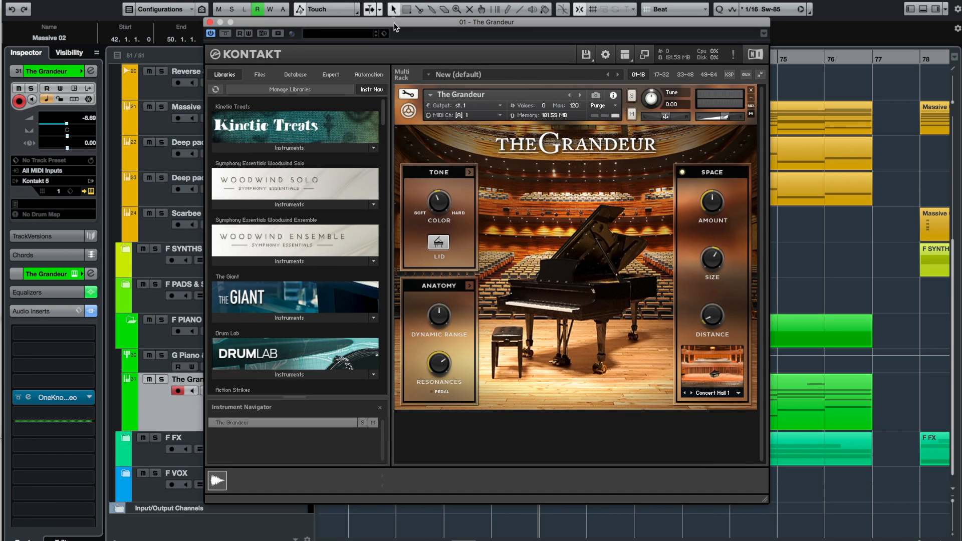
pyautogui.click(209, 23)
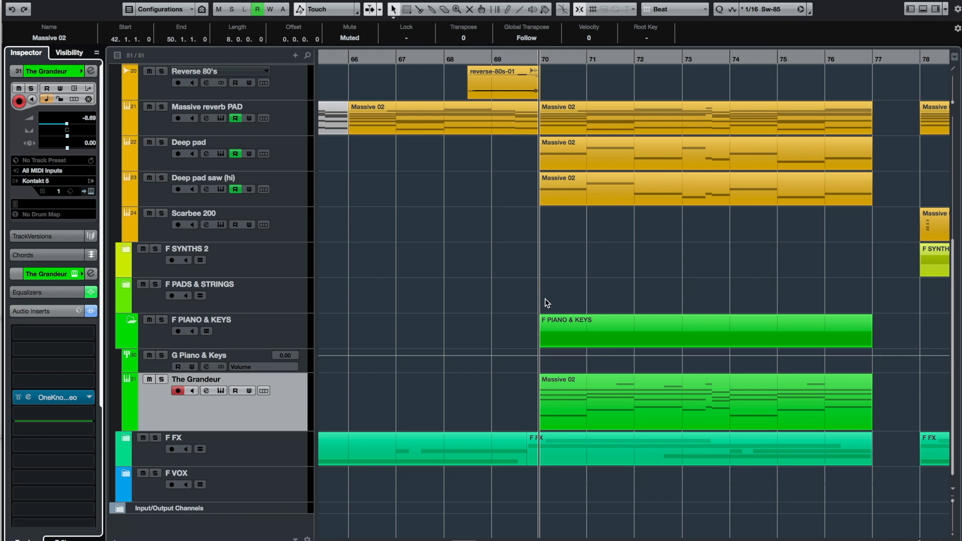
# Play the section from bar 69, collapse the F SYNTHS 1 and F PIANO & KEYS folders, and return the playback cursor to mid-bar 69.
pyautogui.scroll(5, 547, 302)
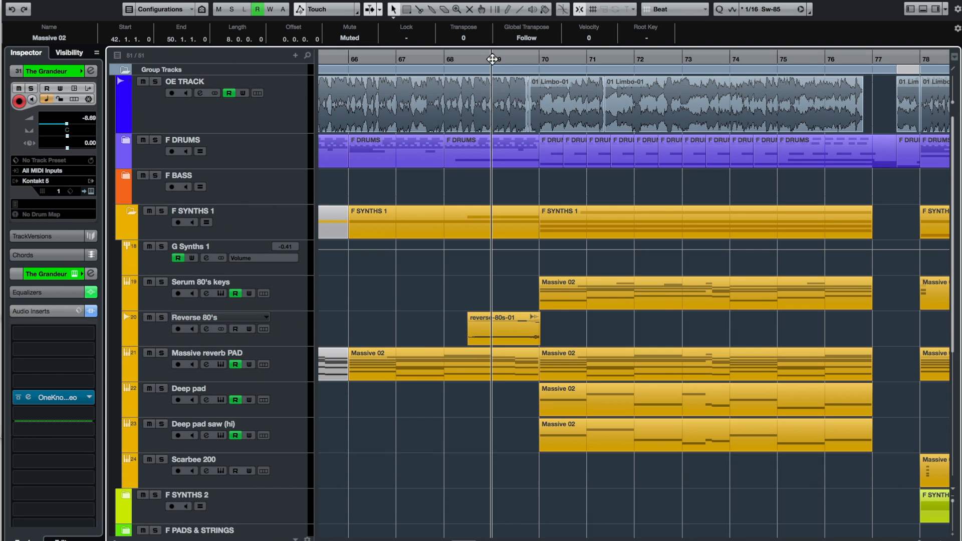
pyautogui.press('space')
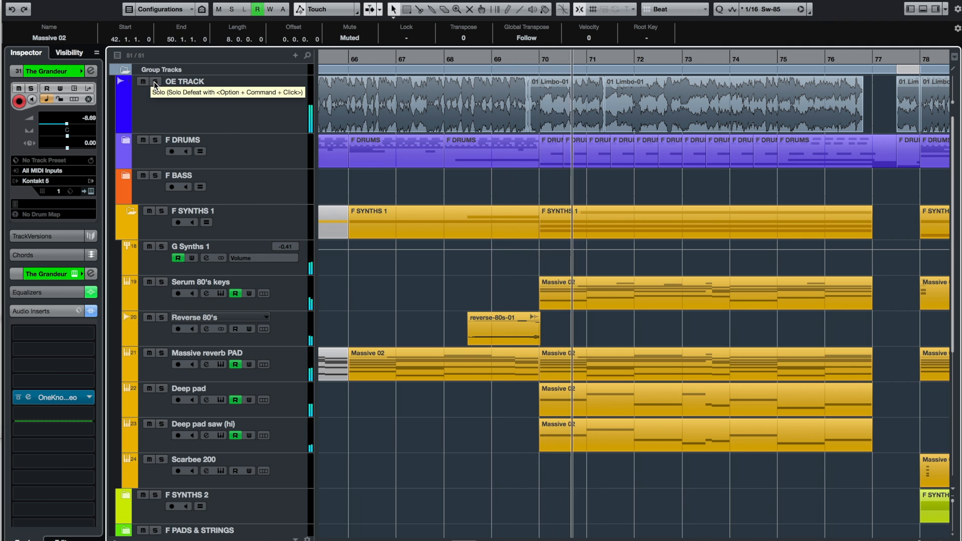
pyautogui.click(133, 211)
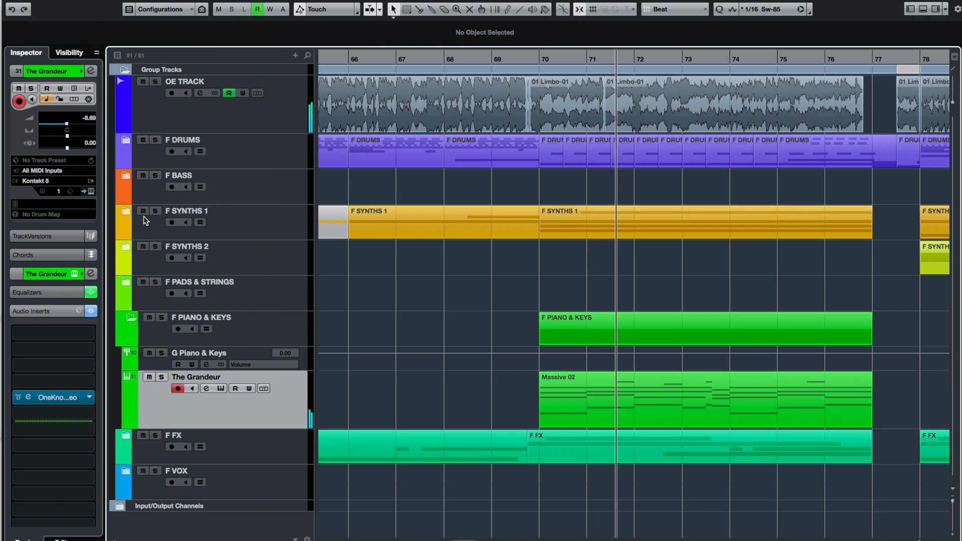
pyautogui.click(133, 317)
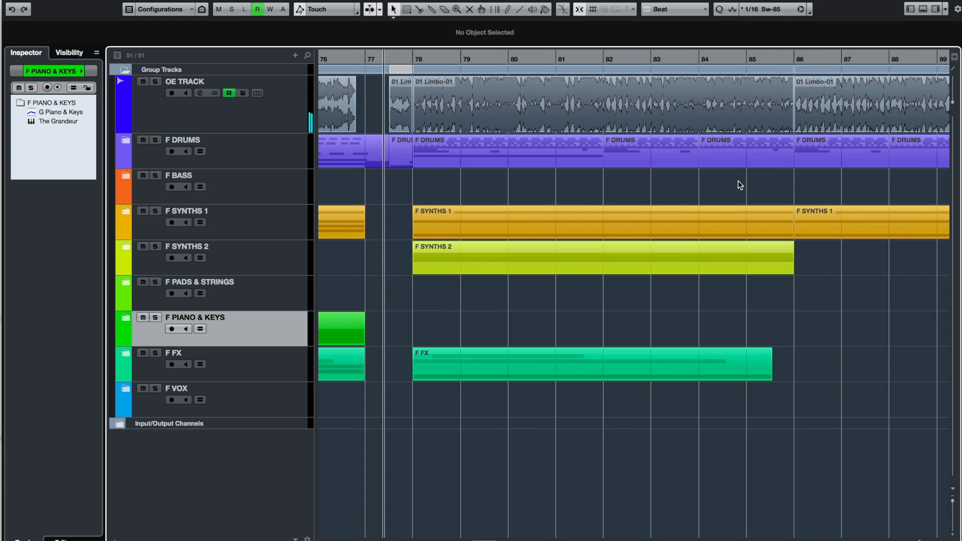
pyautogui.press('space')
pyautogui.hscroll(-10, 551, 161)
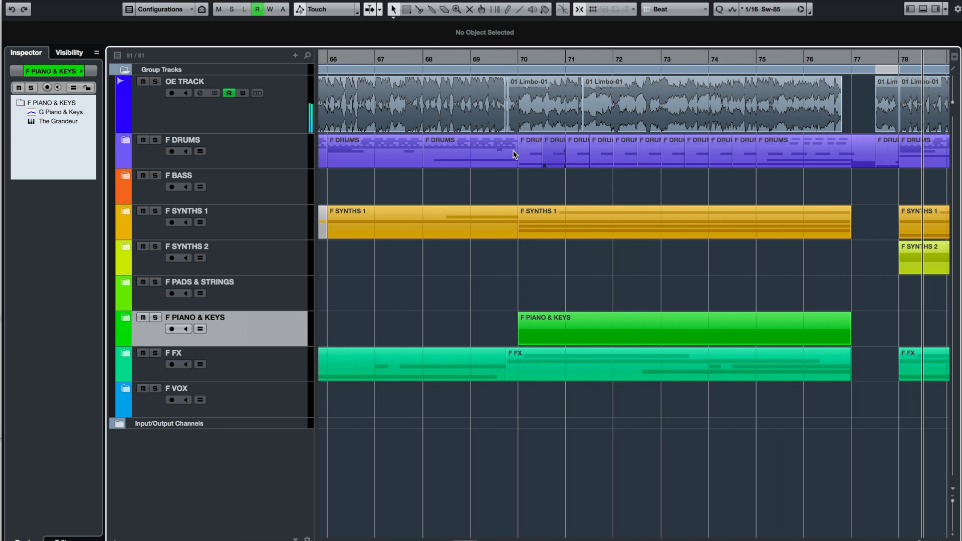
pyautogui.click(493, 59)
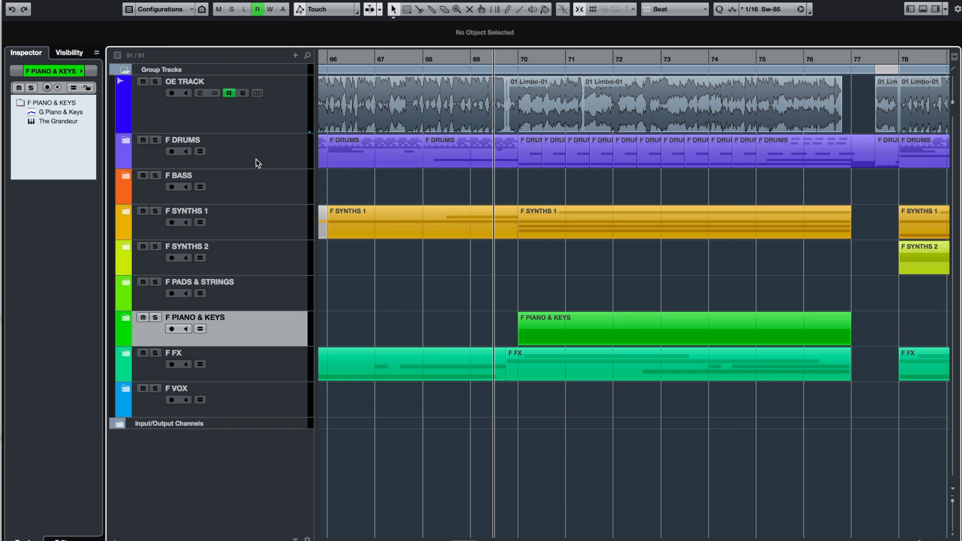
# Expand the F SYNTHS 1 folder, examine the Serum preset on the Serum 80's keys track, and close the instrument window.
pyautogui.click(125, 212)
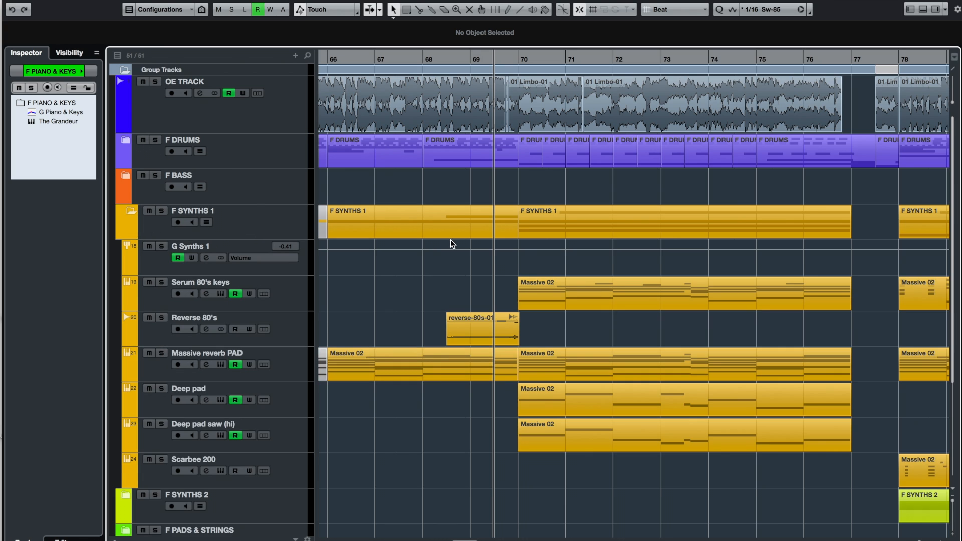
pyautogui.click(305, 300)
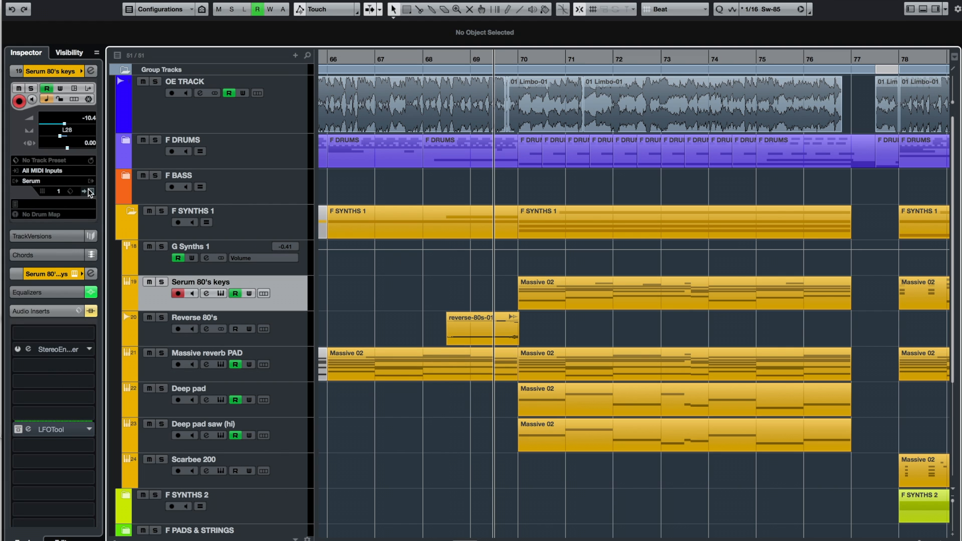
pyautogui.press('F2')
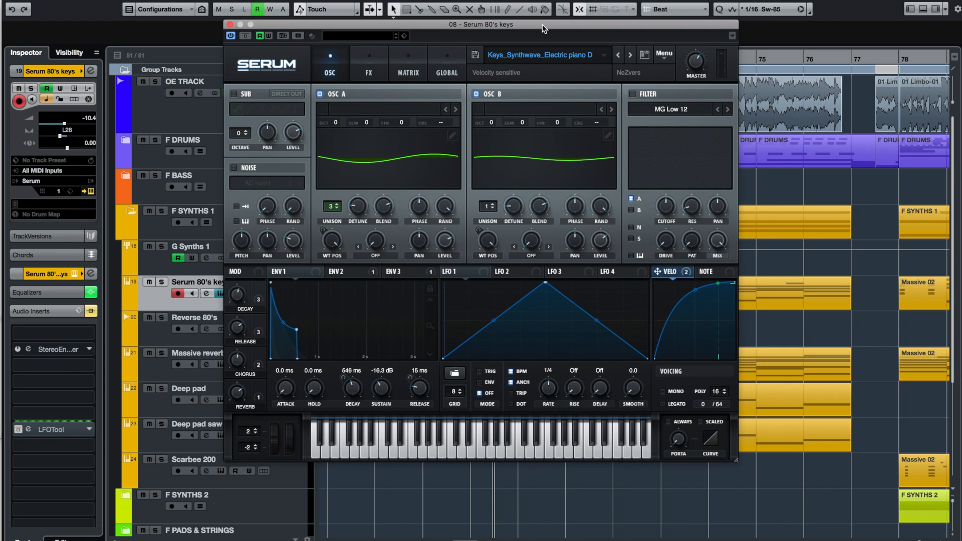
pyautogui.moveTo(542, 25); pyautogui.dragTo(563, 29)
pyautogui.press('F2')
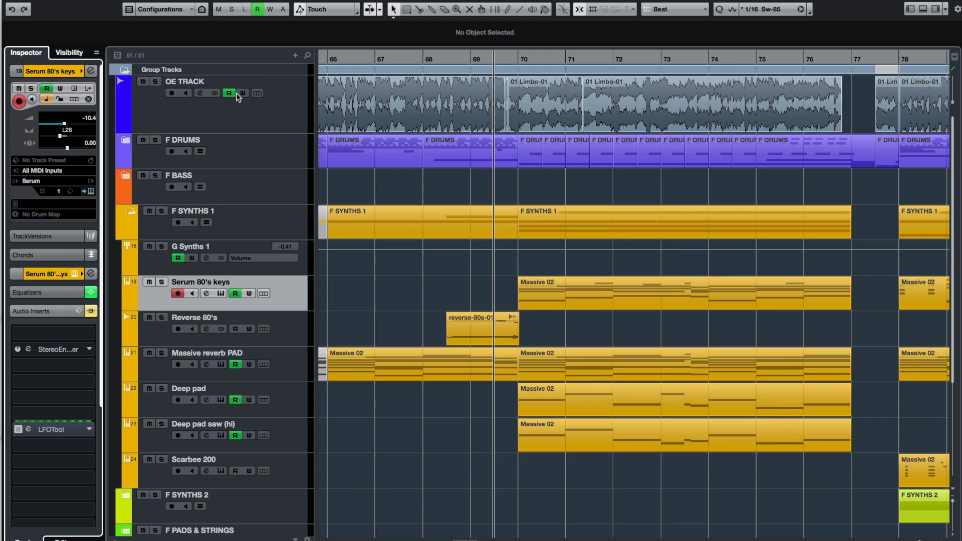
# Solo Serum 80's keys, mute the Massive reverb PAD part at bar 70, and play the keys from bar 70.
pyautogui.click(164, 283)
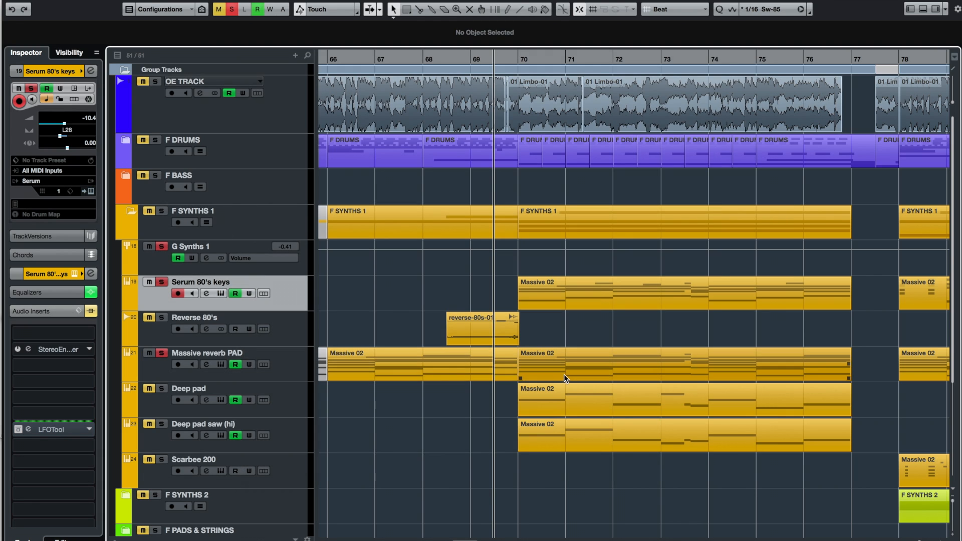
pyautogui.click(648, 366)
pyautogui.hotkey('shift', 'm')
pyautogui.click(522, 56)
pyautogui.click(686, 306)
pyautogui.press('space')
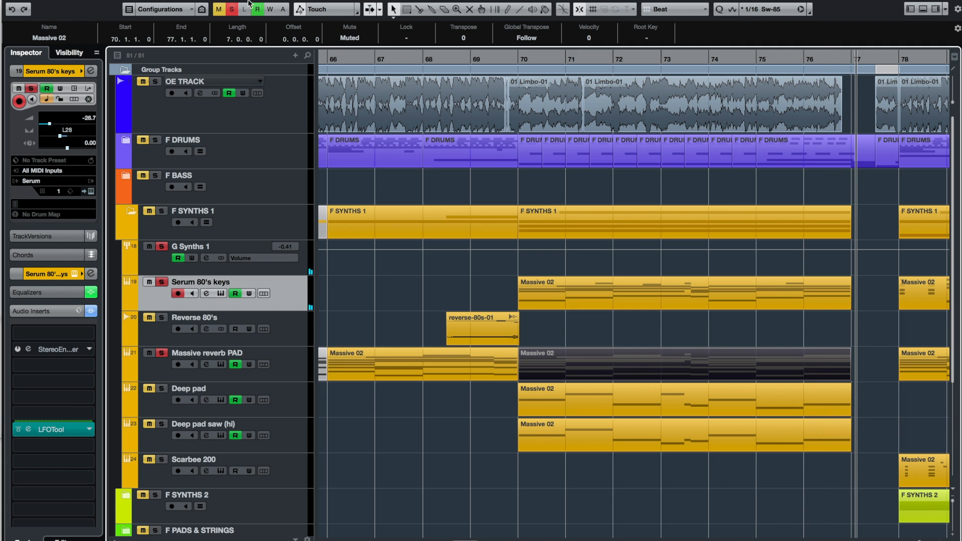
# Clear all solos and unmute the Massive reverb PAD part at bar 70.
pyautogui.hotkey('alt', 'm')
pyautogui.scroll(-5, 723, 338)
pyautogui.click(691, 191)
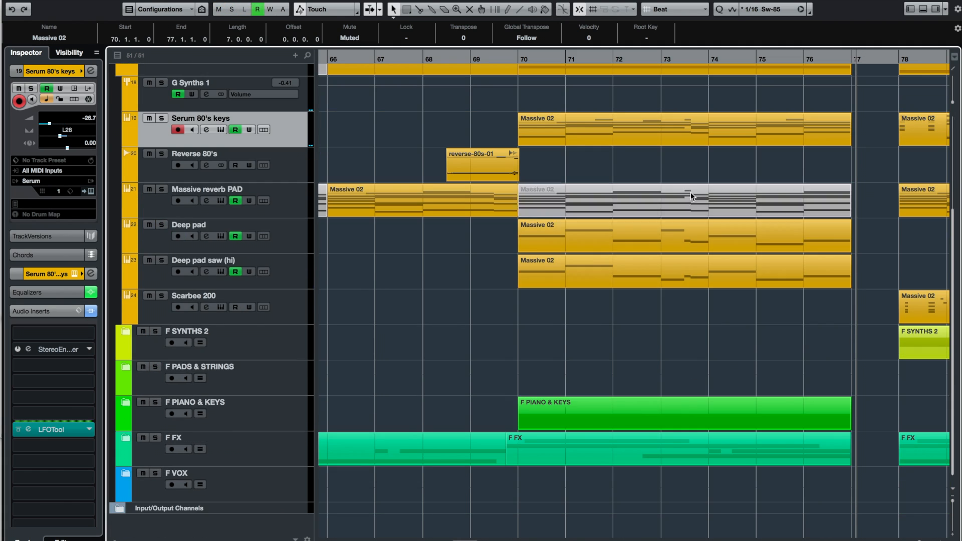
pyautogui.click(640, 177)
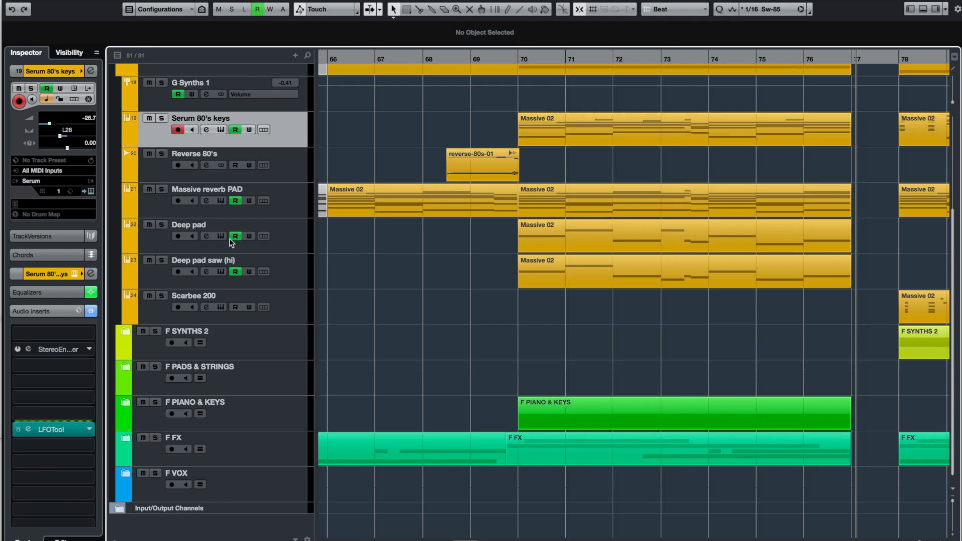
# Go through the Deep pad and Deep pad saw (hi) tracks, and expand the F PIANO & KEYS folder.
pyautogui.click(289, 243)
pyautogui.click(293, 278)
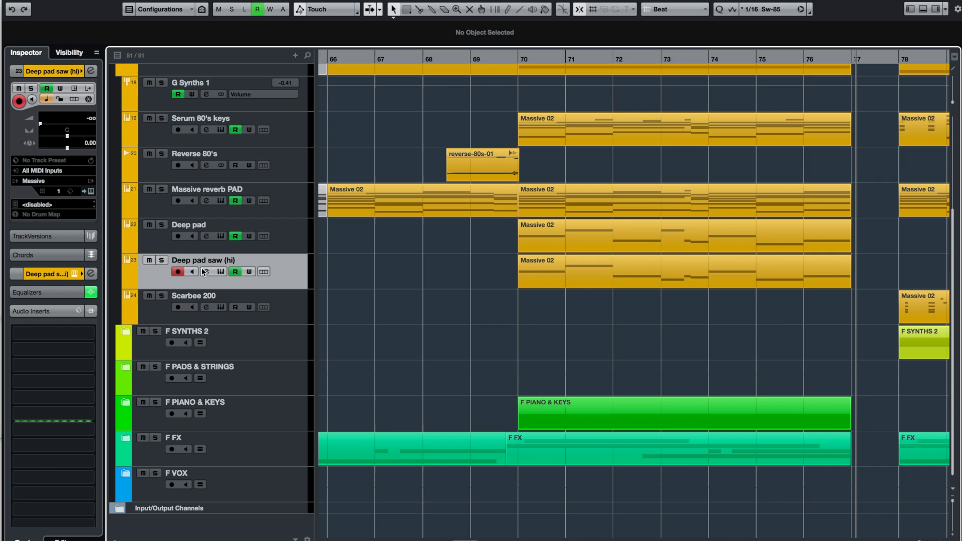
pyautogui.click(656, 277)
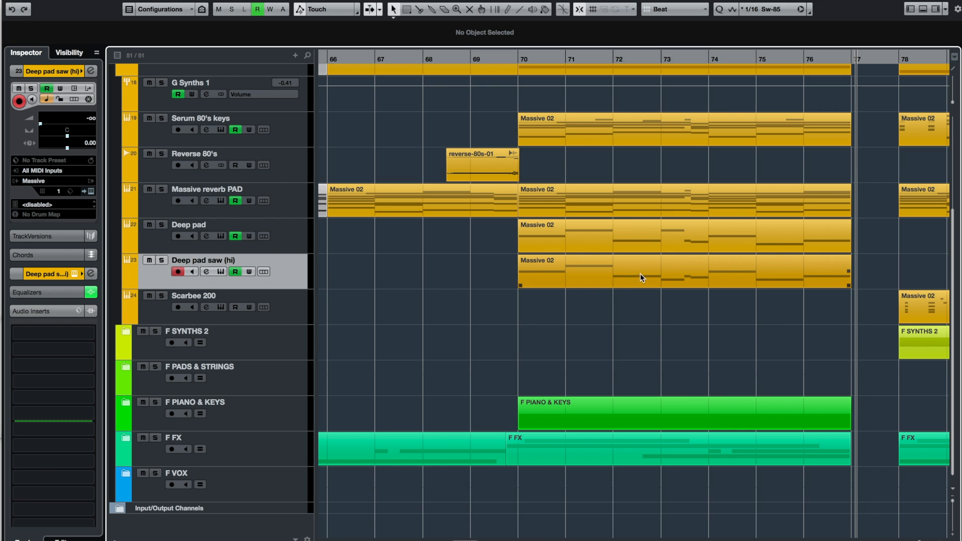
pyautogui.click(296, 237)
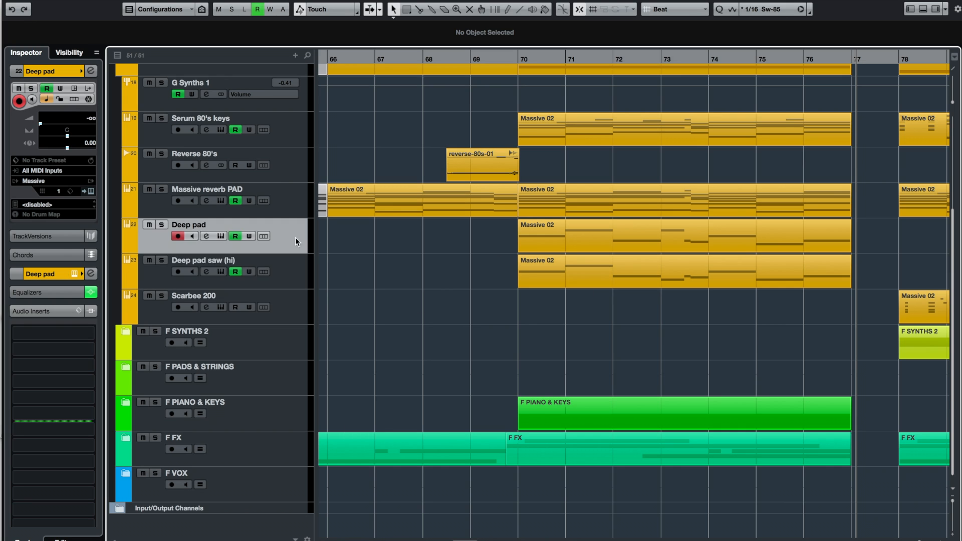
pyautogui.click(130, 404)
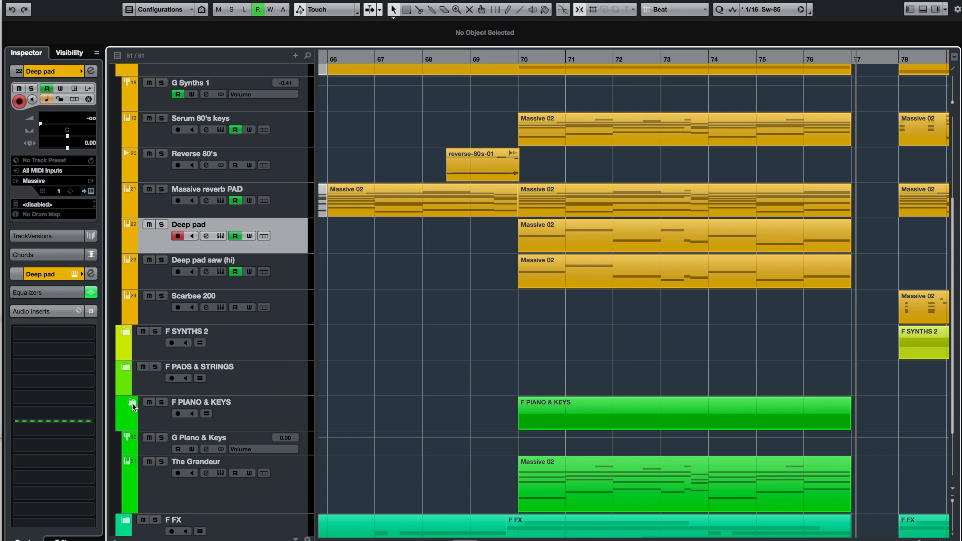
# Collapse F PIANO & KEYS, solo it together with F SYNTHS 1, and play both folders from just before bar 70.
pyautogui.click(132, 404)
pyautogui.click(158, 404)
pyautogui.scroll(5, 172, 216)
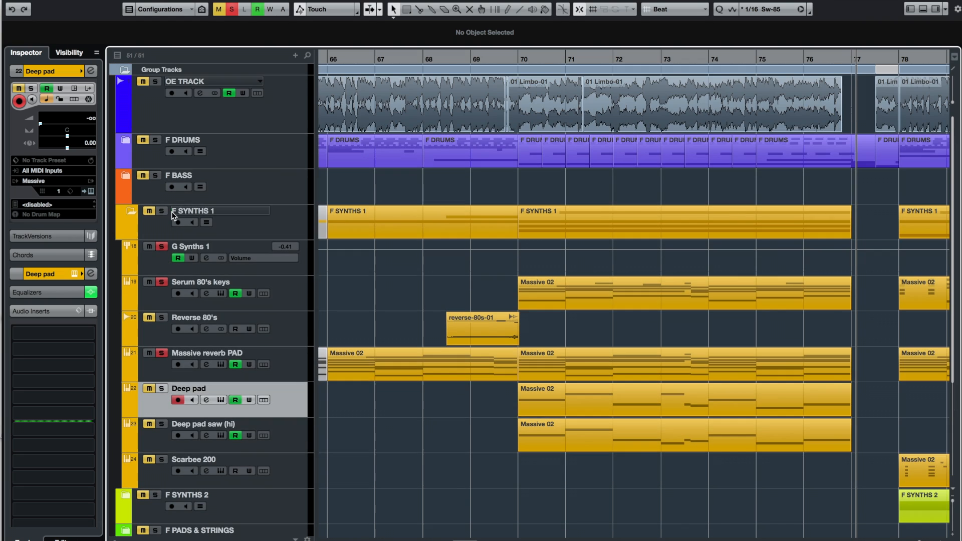
pyautogui.click(163, 215)
pyautogui.scroll(-3, 502, 226)
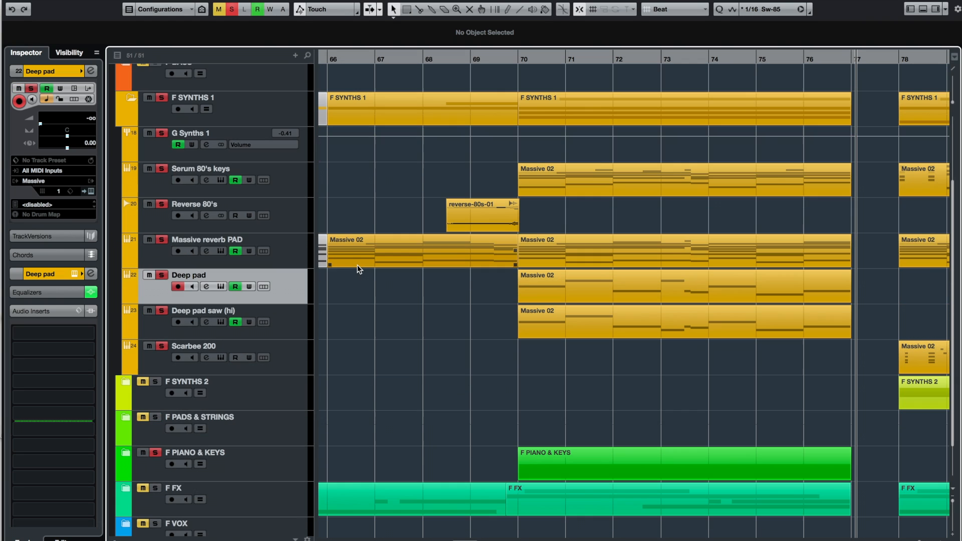
pyautogui.doubleClick(502, 58)
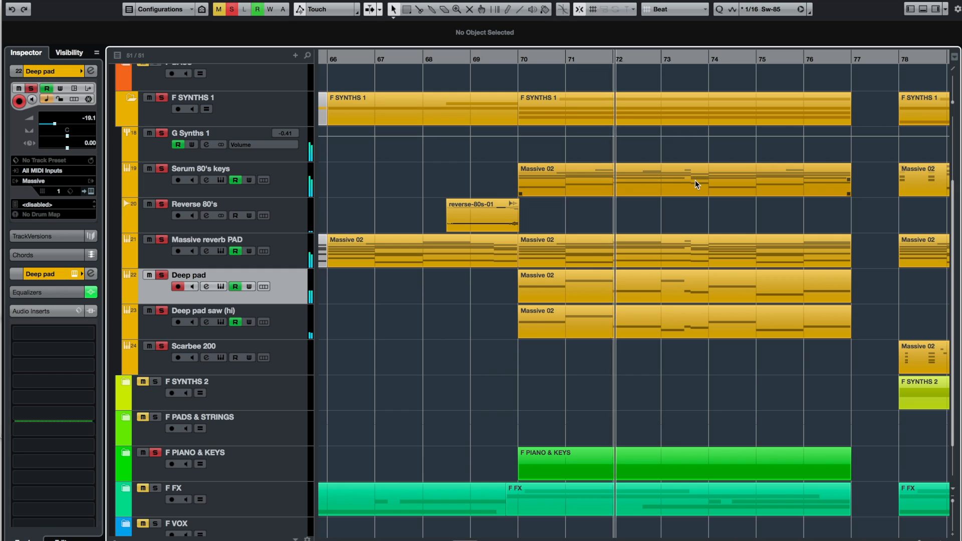
pyautogui.scroll(3, 696, 179)
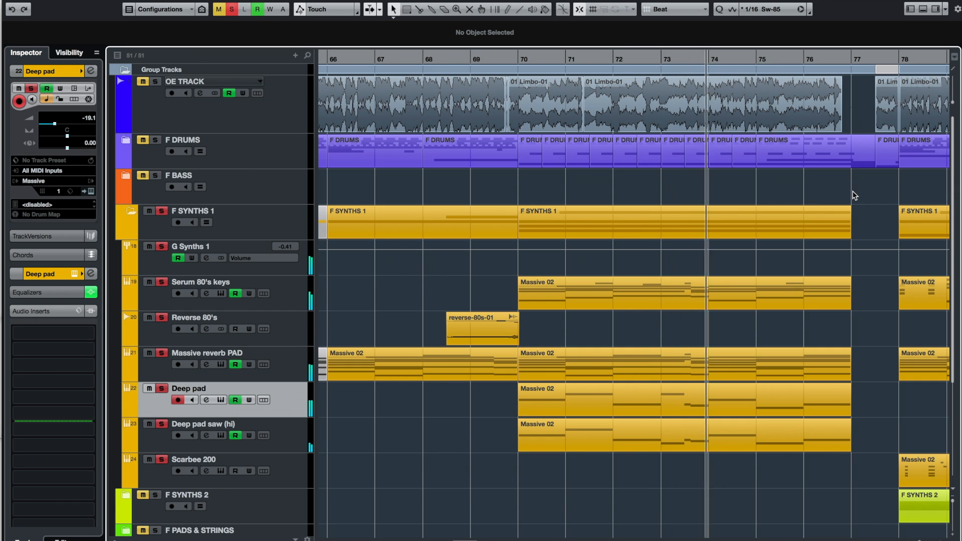
pyautogui.press('f')
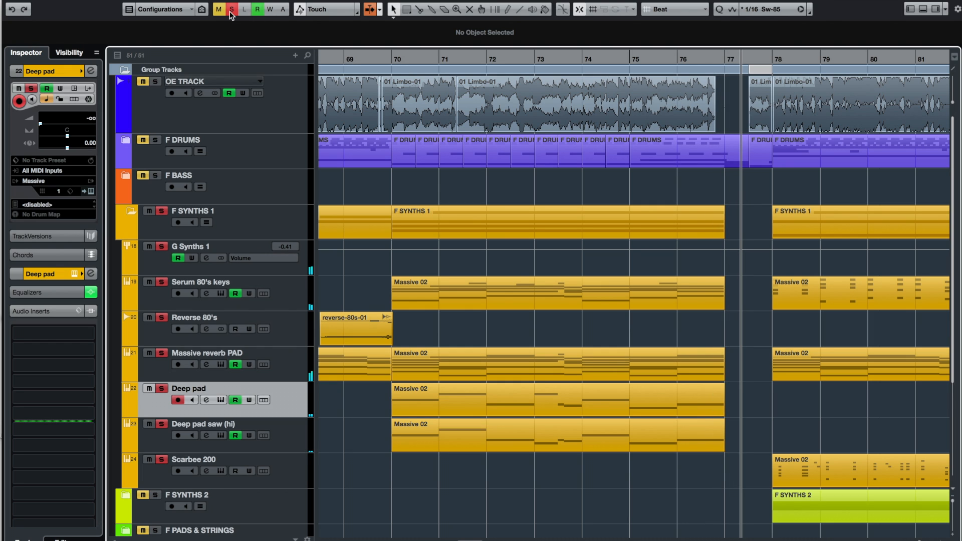
# Clear all solos, examine the notes of the Serum 80's keys part at bar 70, and close the editor.
pyautogui.doubleClick(511, 290)
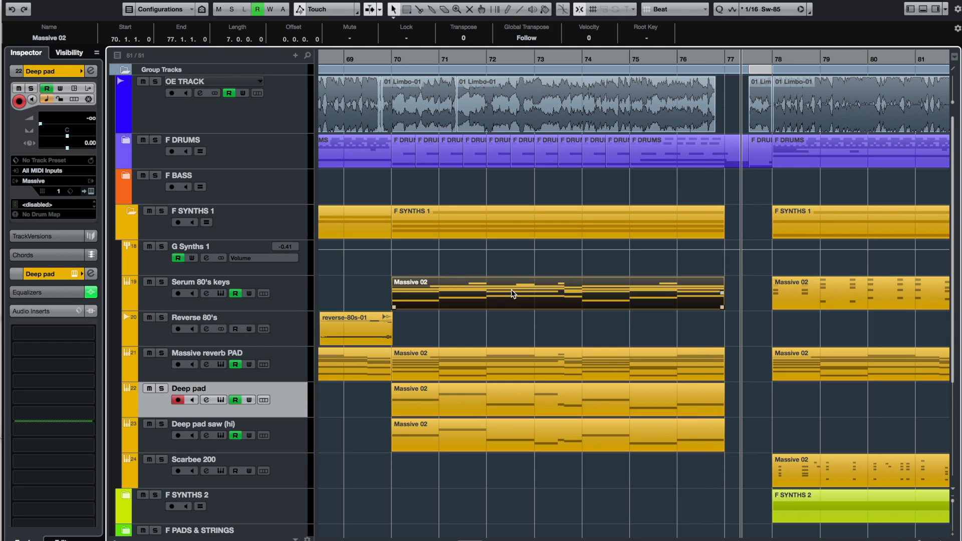
pyautogui.press('Return')
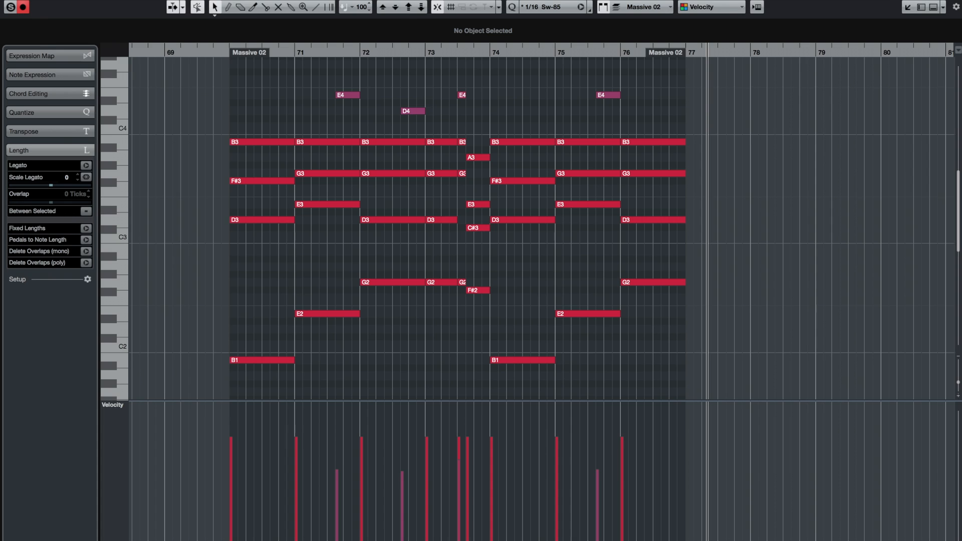
pyautogui.press('Return')
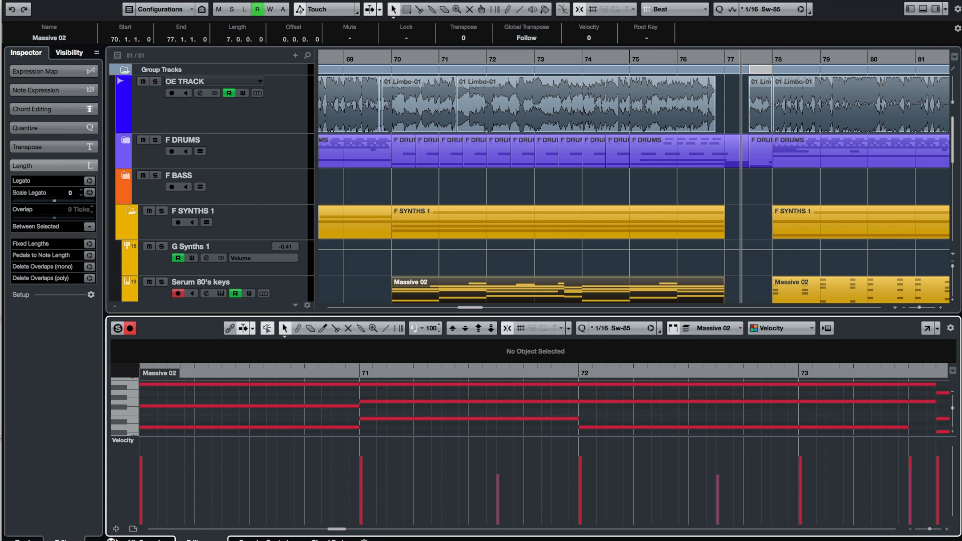
pyautogui.hotkey('ctrl', 'alt', 'e')
# Compare the notes of the Massive reverb PAD part at bar 70 with the Serum 80's keys part, and close the editor.
pyautogui.click(534, 357)
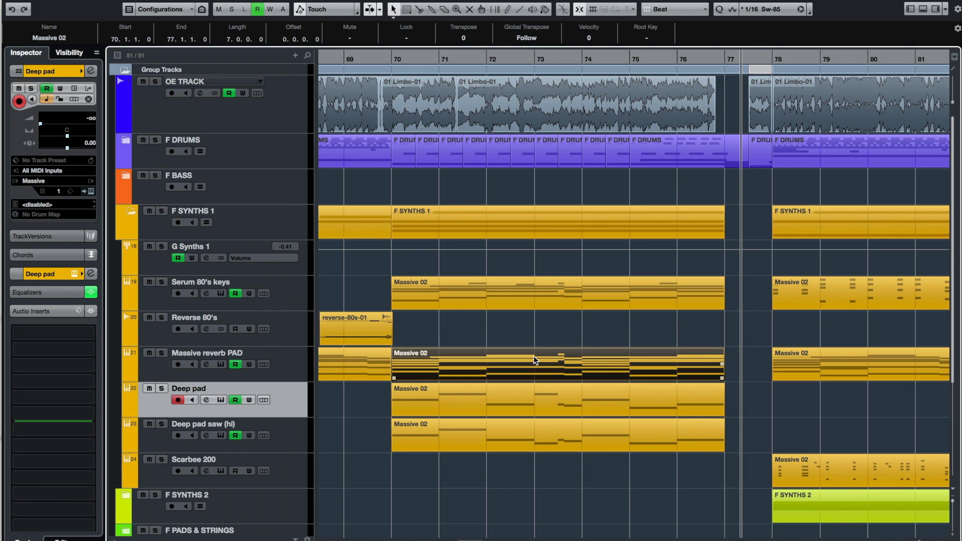
pyautogui.hotkey('ctrl', 'alt', 'e')
pyautogui.press('Return')
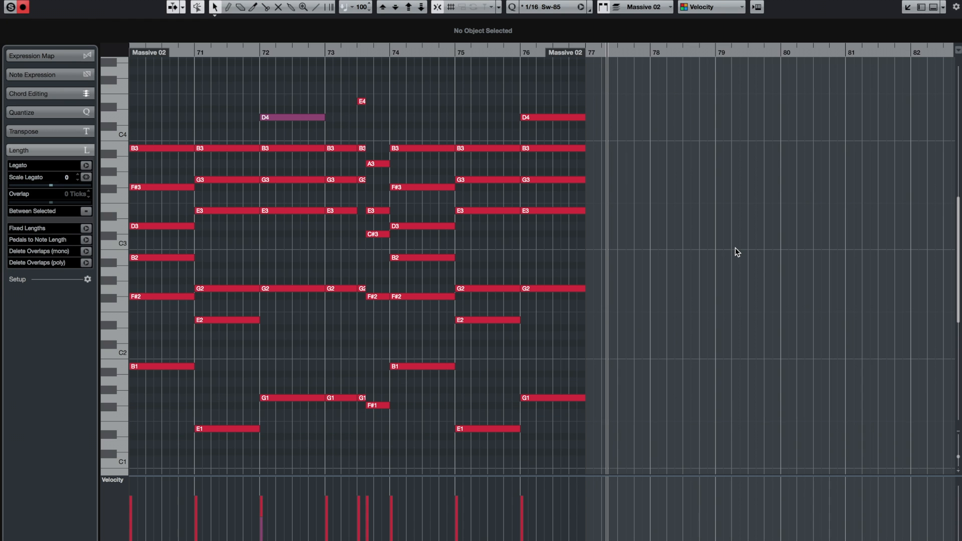
pyautogui.press('Return')
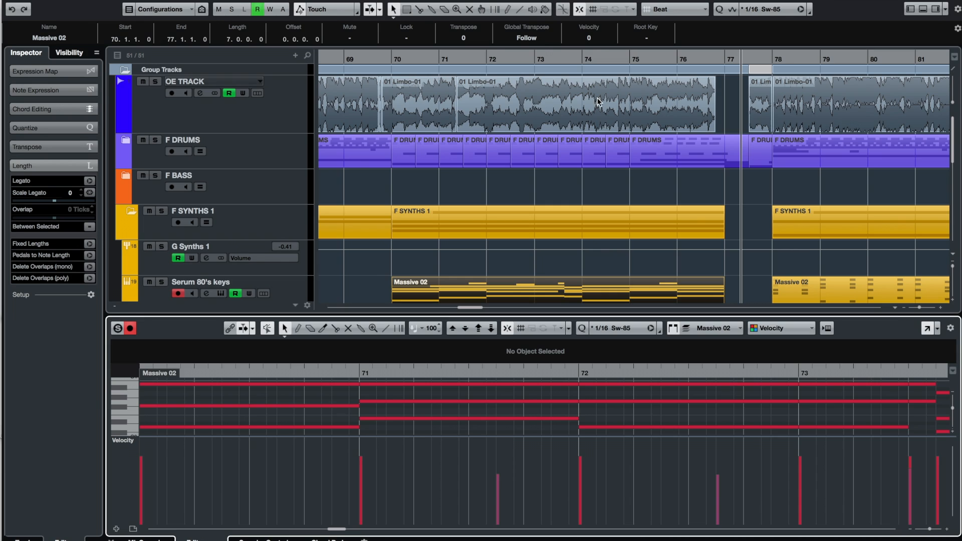
pyautogui.press('Return')
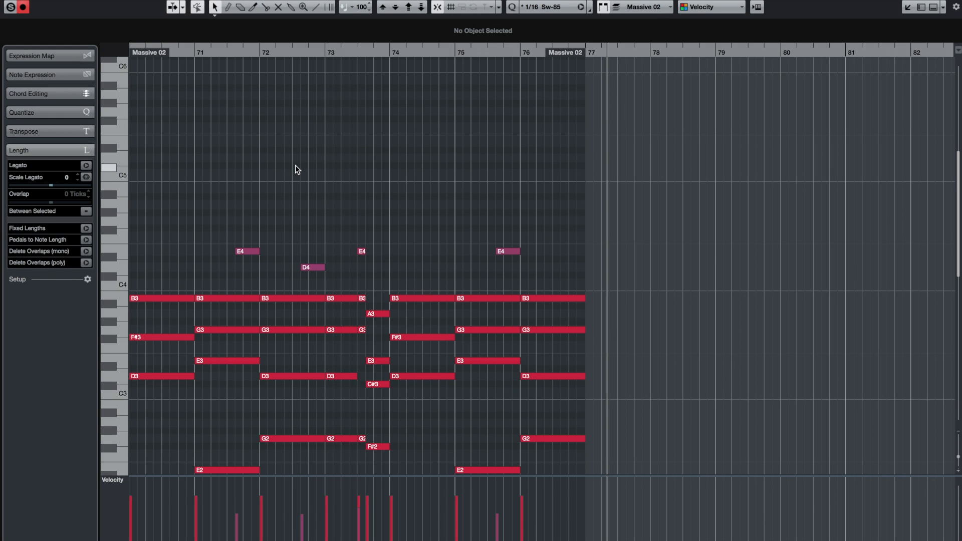
pyautogui.press('Return')
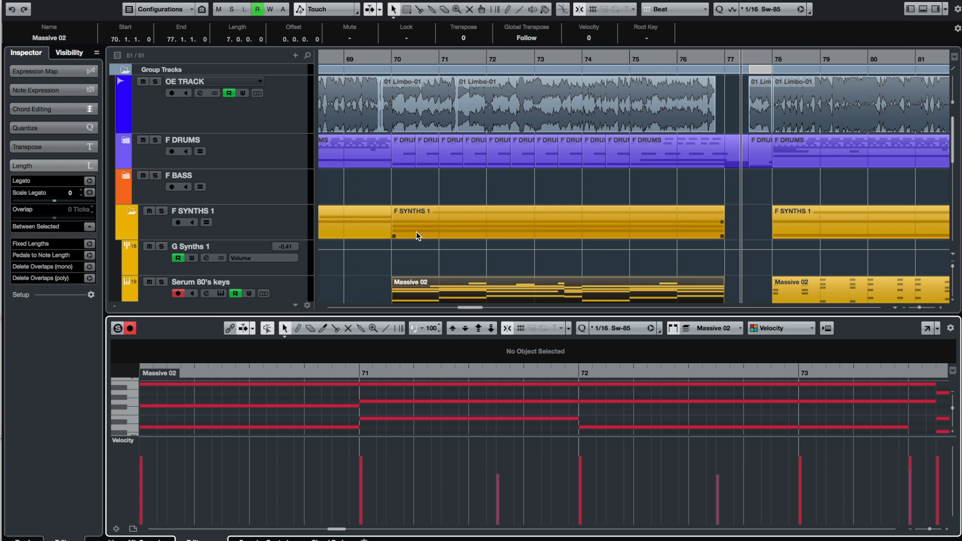
pyautogui.hotkey('ctrl', 'alt', 'e')
# Expand the F PIANO & KEYS folder, examine The Grandeur part's notes in a separate editor window, and close the editor.
pyautogui.scroll(-5, 534, 242)
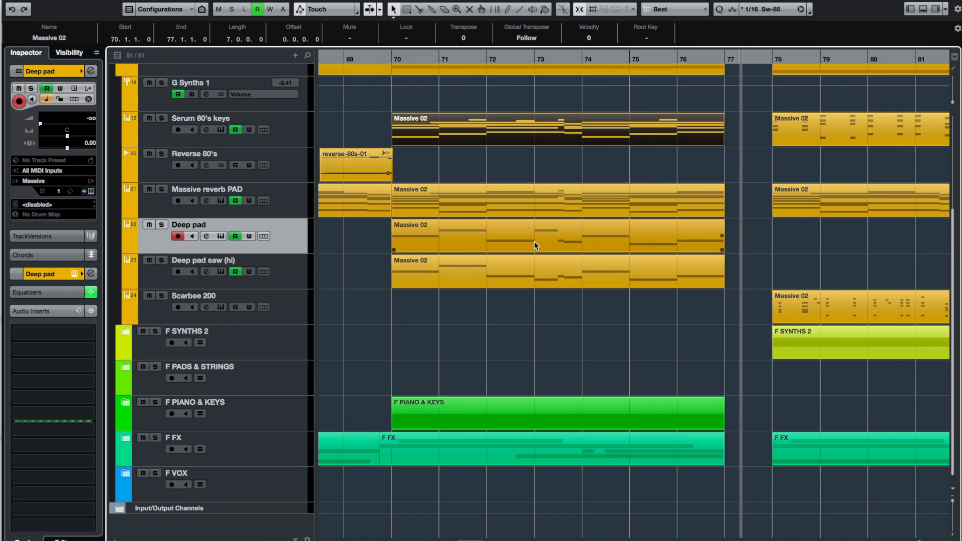
pyautogui.hscroll(-3, 534, 241)
pyautogui.hscroll(3, 534, 242)
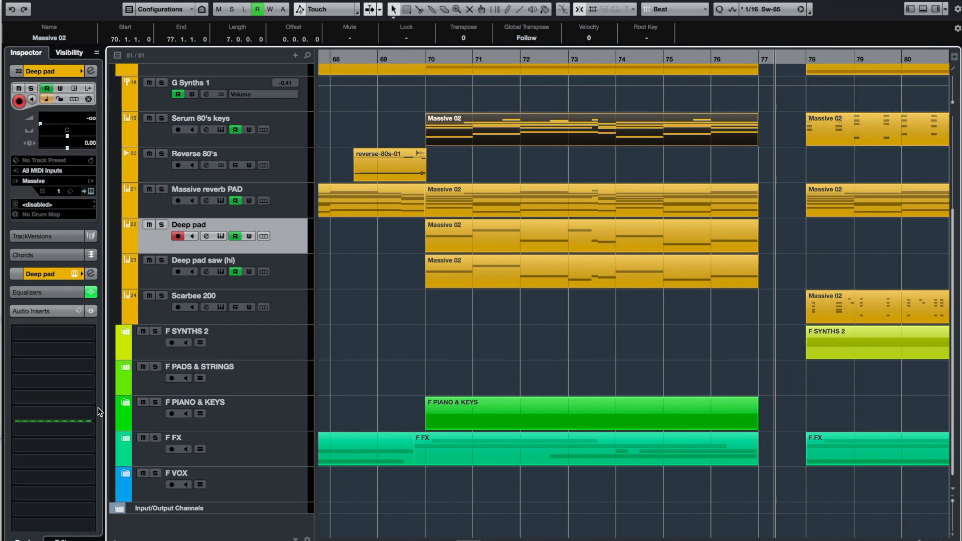
pyautogui.click(126, 403)
pyautogui.scroll(-3, 602, 376)
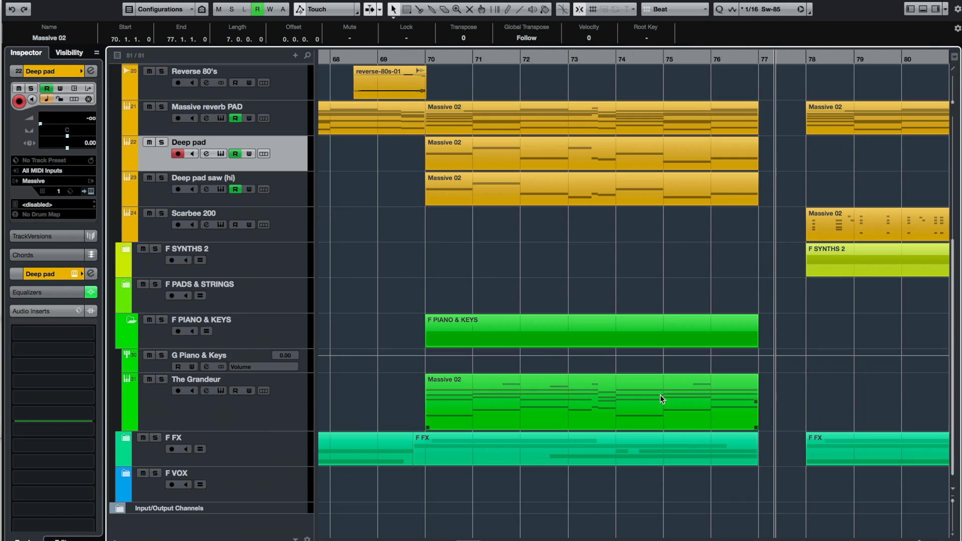
pyautogui.doubleClick(632, 394)
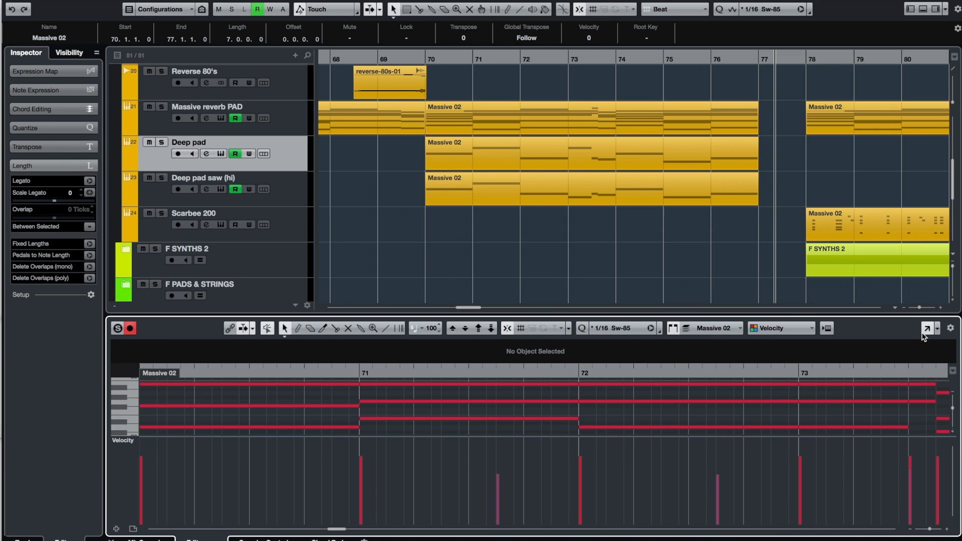
pyautogui.click(927, 329)
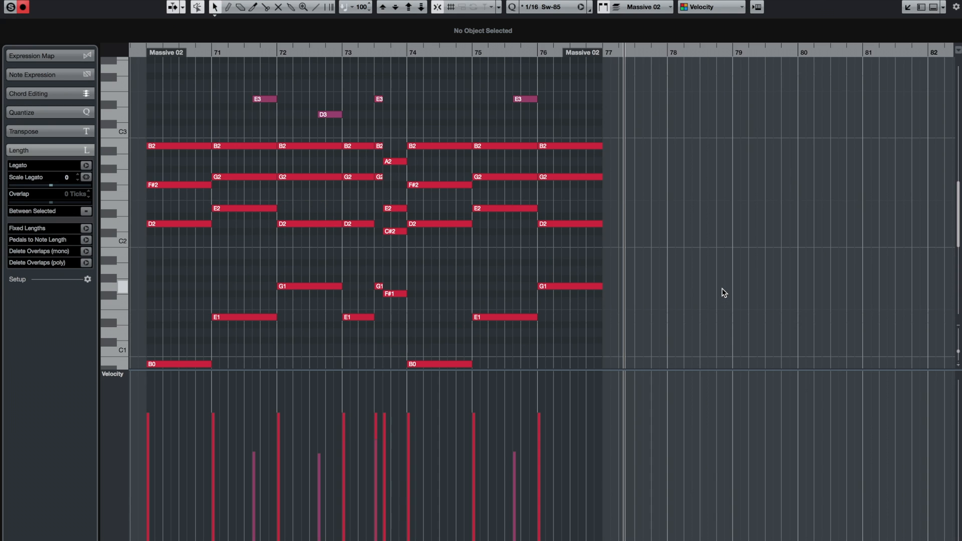
pyautogui.scroll(-2, 724, 296)
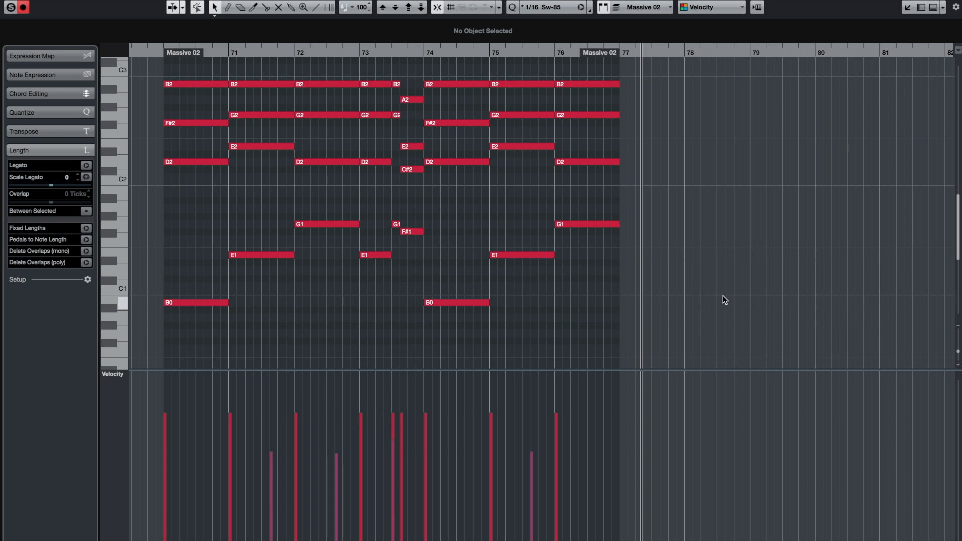
pyautogui.click(908, 7)
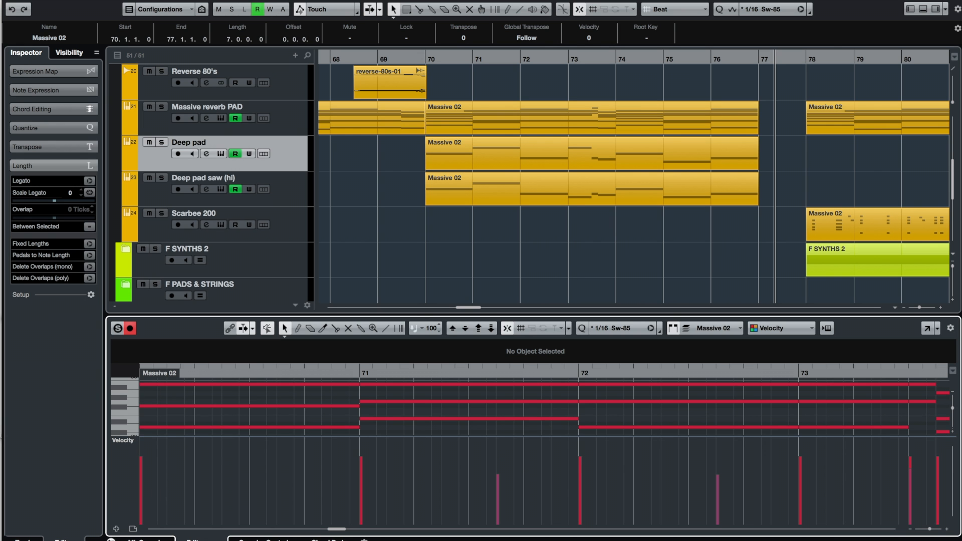
pyautogui.hotkey('ctrl', 'alt', 'e')
# Deselect the part and collapse the F SYNTHS 1 and F PIANO & KEYS folders.
pyautogui.click(566, 300)
pyautogui.hscroll(5, 639, 294)
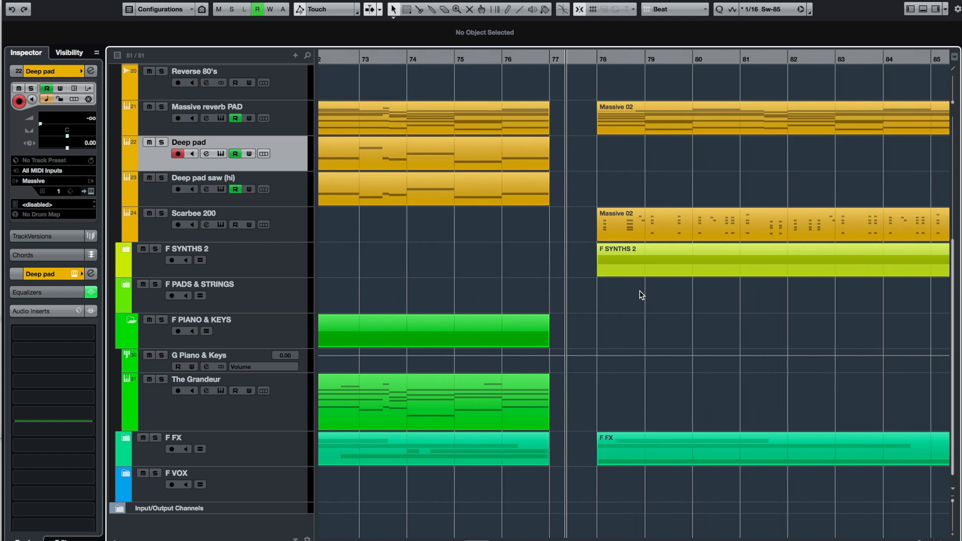
pyautogui.scroll(5, 640, 290)
pyautogui.hscroll(-4, 640, 291)
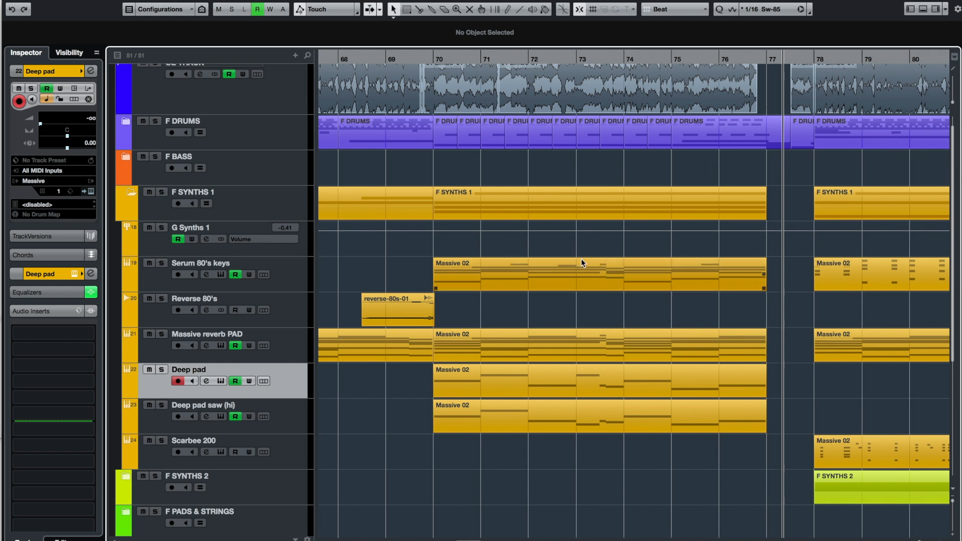
pyautogui.scroll(-5, 570, 253)
pyautogui.scroll(6, 571, 256)
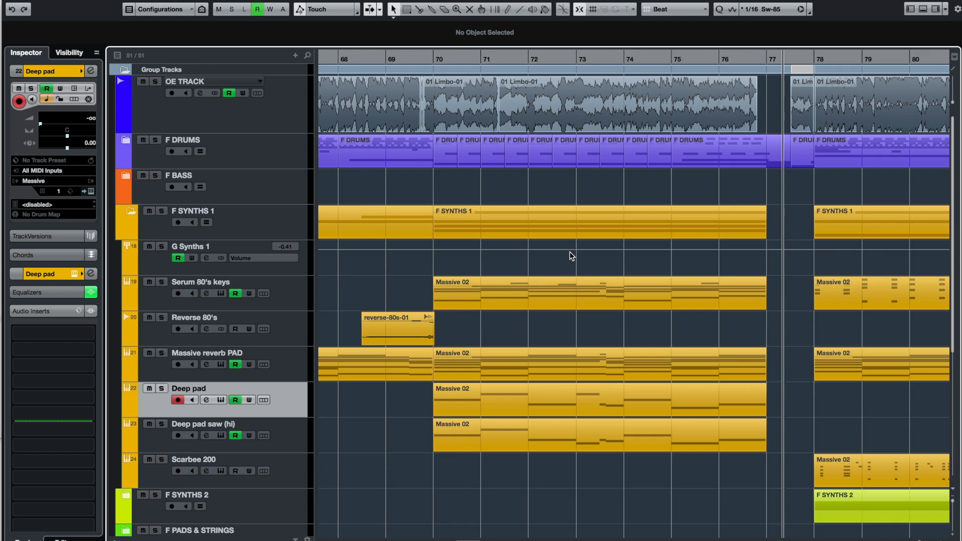
pyautogui.click(132, 215)
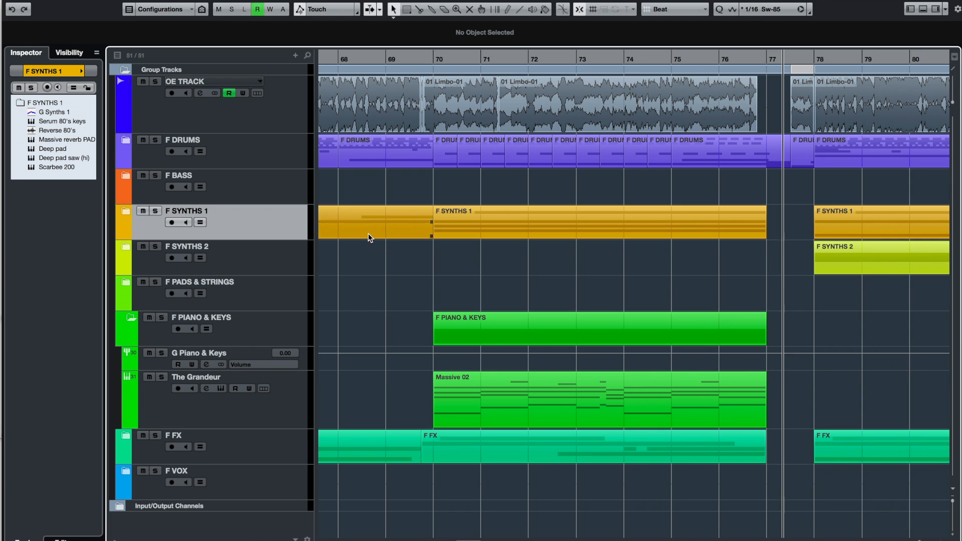
pyautogui.click(133, 318)
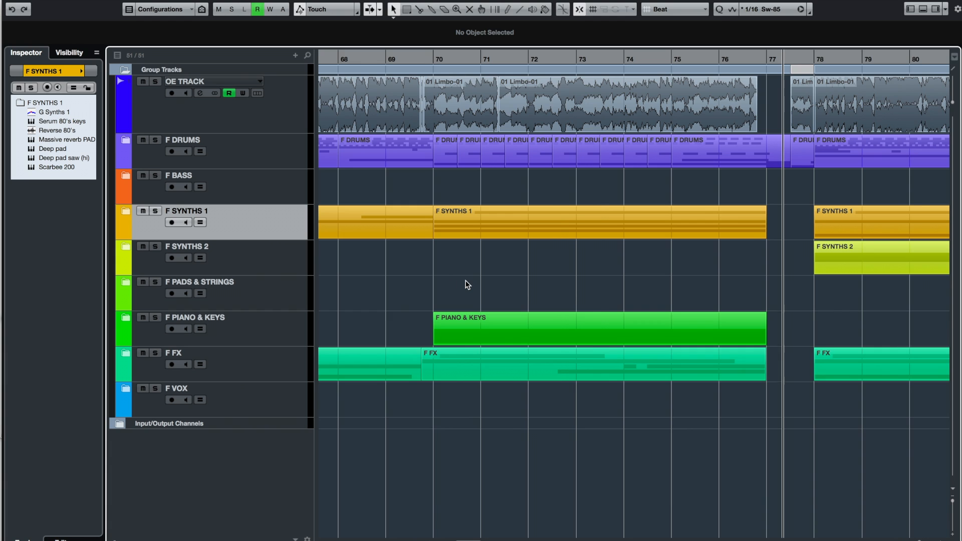
# Play the full arrangement from bar 78 and expand the F SYNTHS 1 folder.
pyautogui.hscroll(10, 466, 285)
pyautogui.hscroll(-3, 466, 283)
pyautogui.click(391, 59)
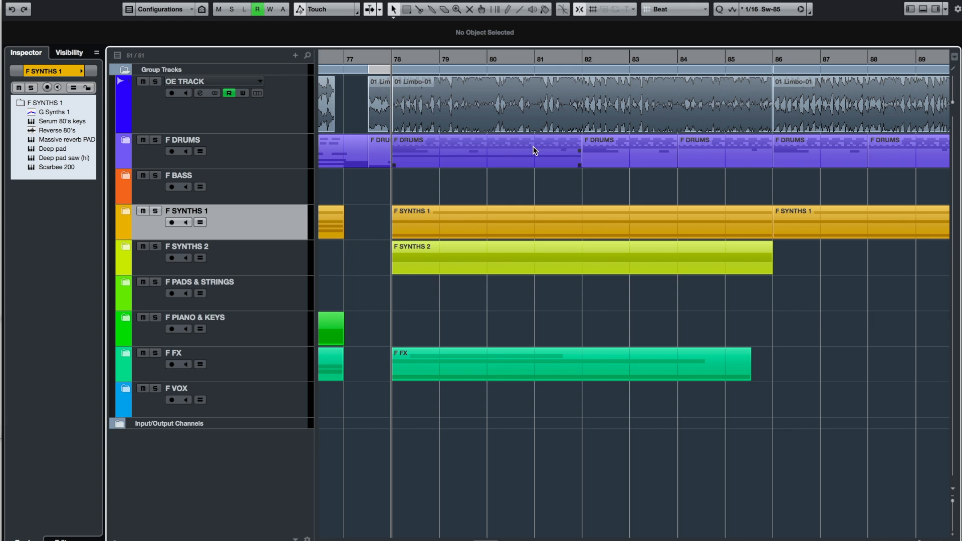
pyautogui.press('space')
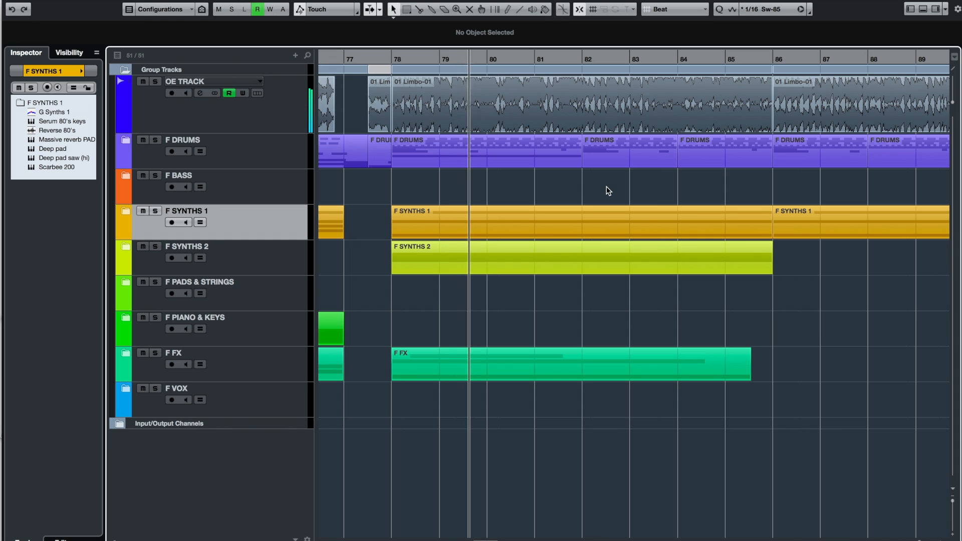
pyautogui.click(126, 212)
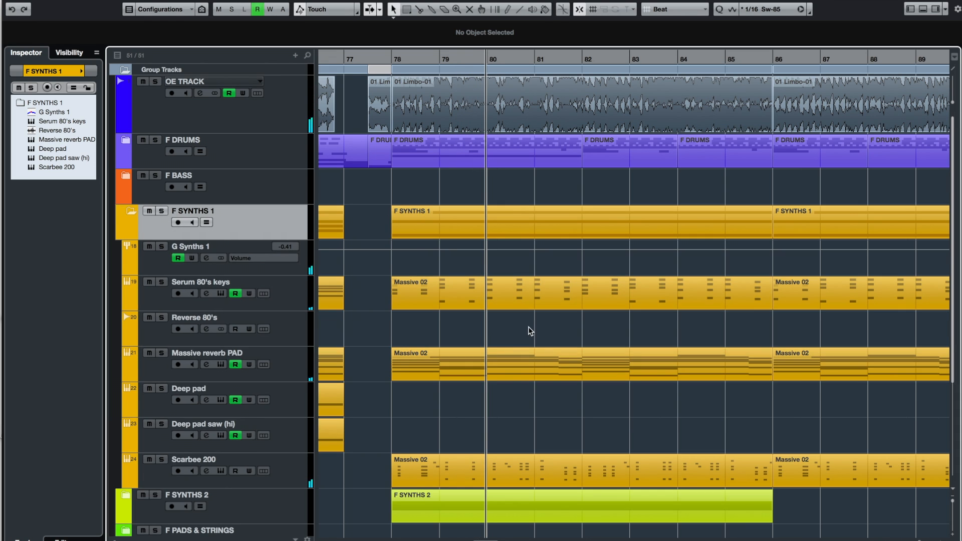
# Solo the Serum 80's keys and Massive reverb PAD tracks and play them from bar 78.
pyautogui.scroll(-3, 530, 330)
pyautogui.press('g')
pyautogui.press('g')
pyautogui.press('g')
pyautogui.press('g')
pyautogui.press('g')
pyautogui.press('g')
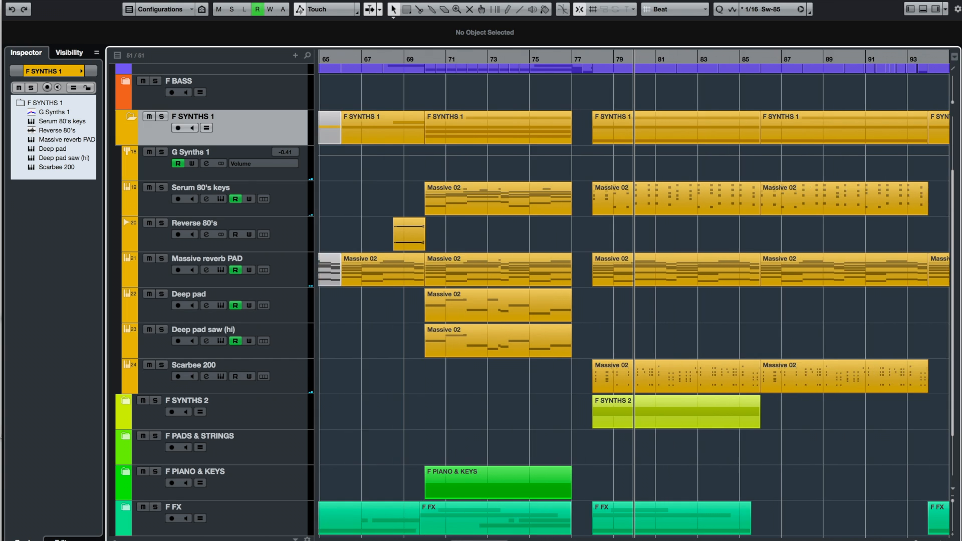
pyautogui.press('h')
pyautogui.press('h')
pyautogui.press('h')
pyautogui.press('h')
pyautogui.press('h')
pyautogui.press('h')
pyautogui.press('h')
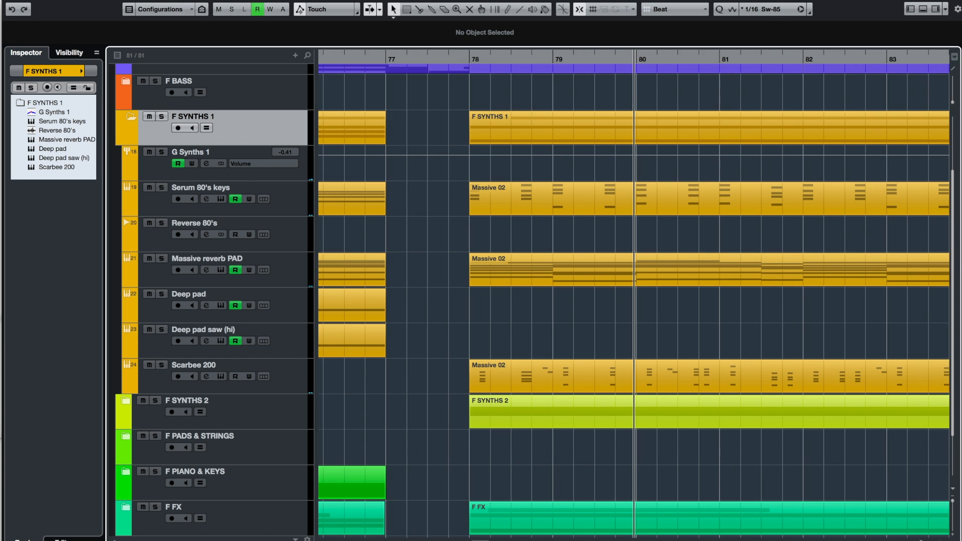
pyautogui.click(161, 188)
pyautogui.click(161, 259)
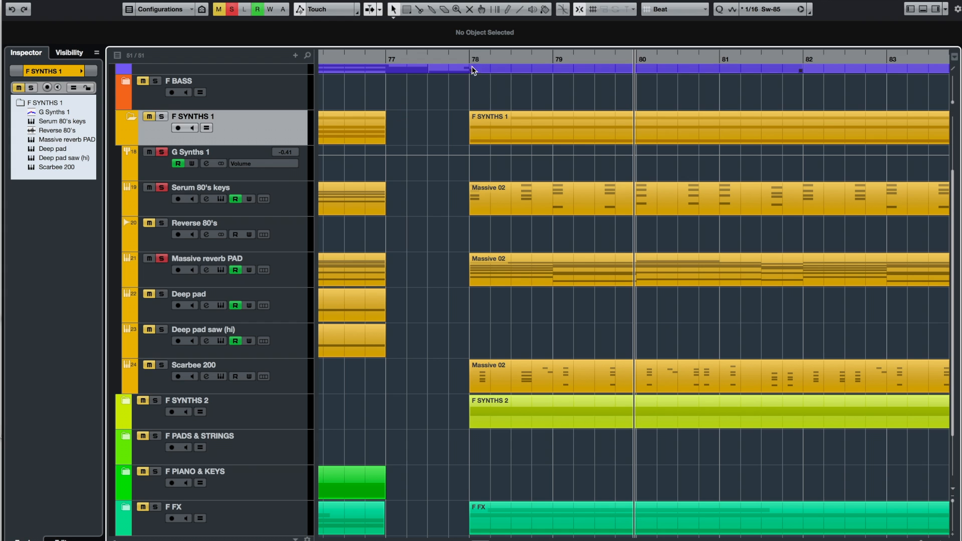
pyautogui.click(469, 59)
pyautogui.press('space')
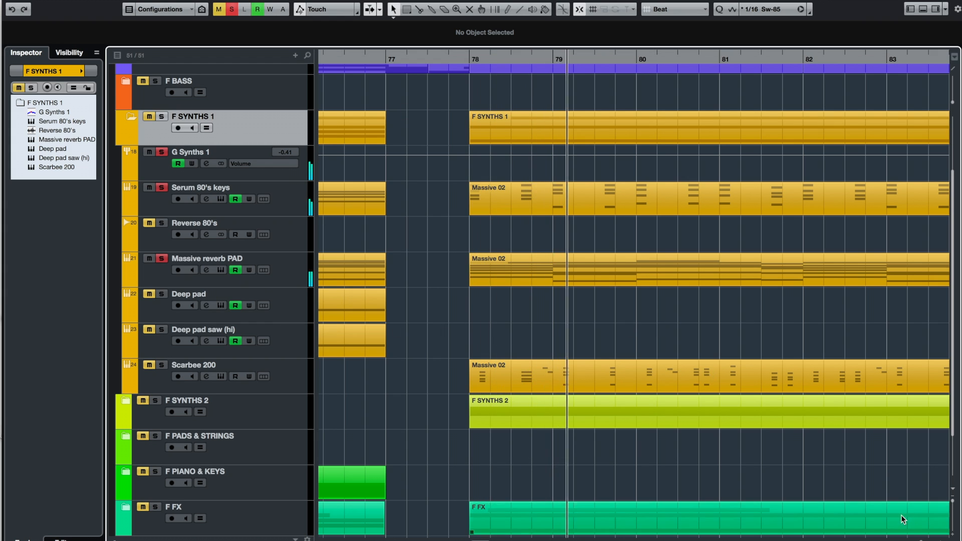
# Mute the Massive reverb PAD part that starts at bar 78 during playback.
pyautogui.press('g')
pyautogui.press('g')
pyautogui.press('g')
pyautogui.press('g')
pyautogui.press('g')
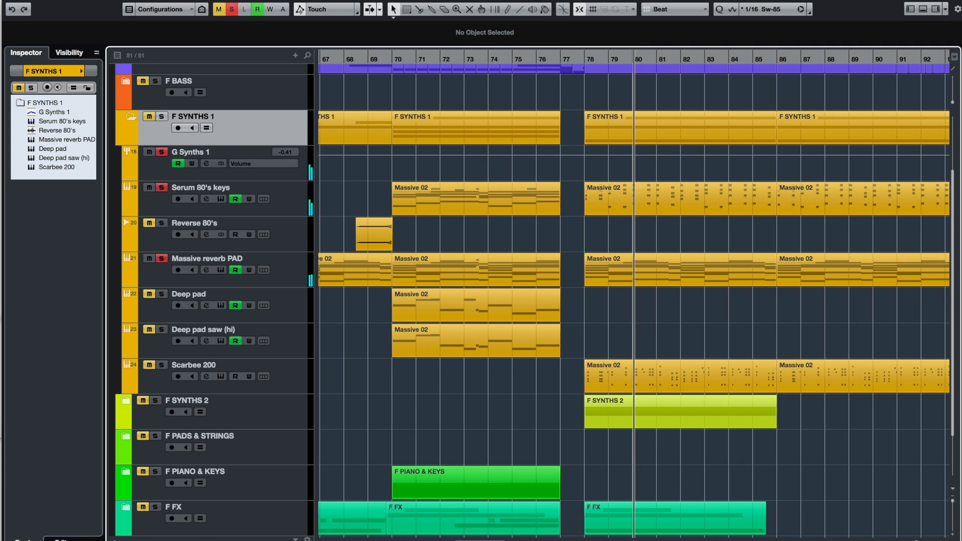
pyautogui.click(690, 277)
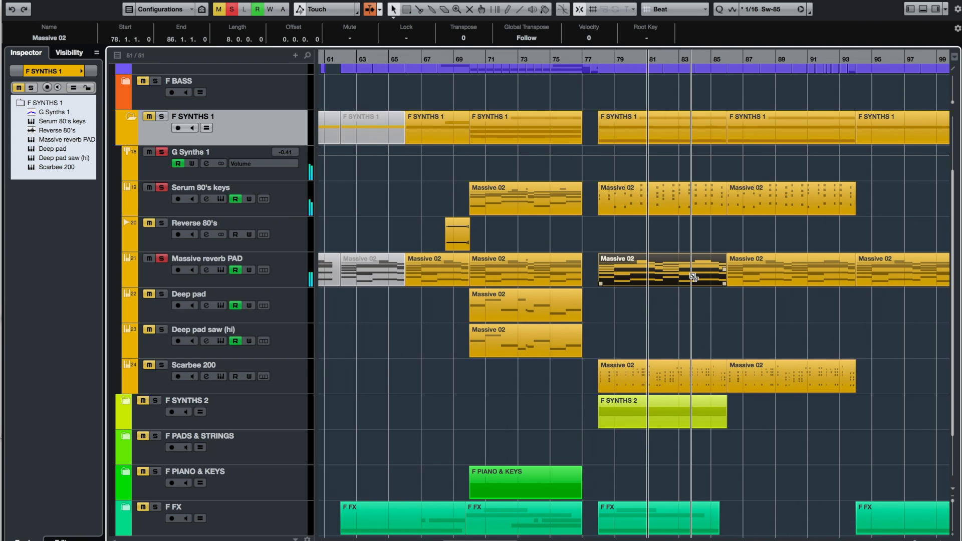
pyautogui.hotkey('shift', 'm')
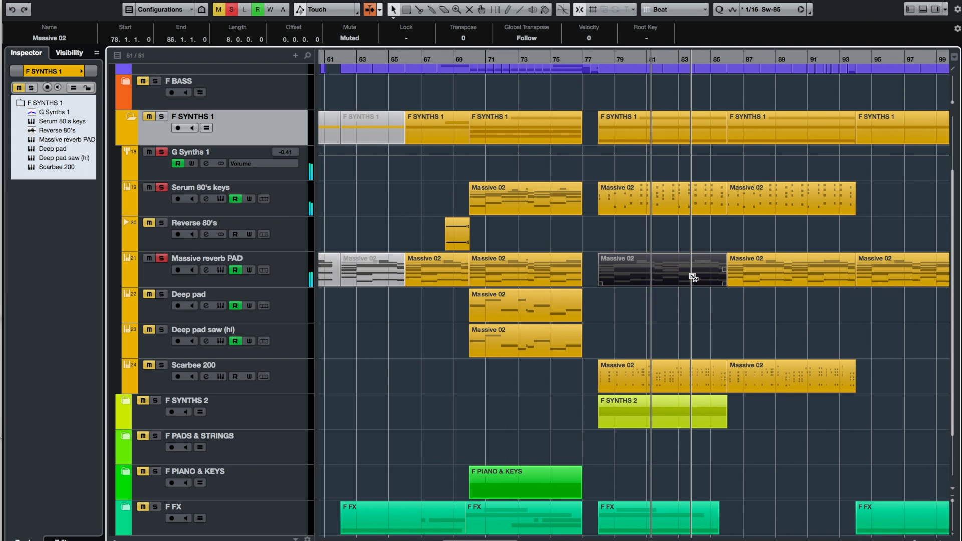
# Unmute the Massive reverb PAD part that starts at bar 78.
pyautogui.click(697, 314)
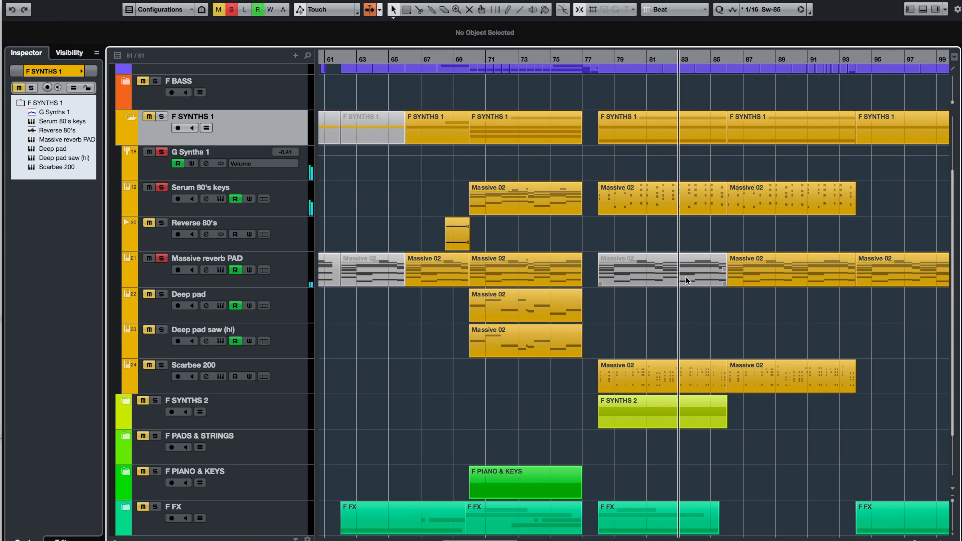
pyautogui.click(688, 282)
pyautogui.hotkey('shift', 'u')
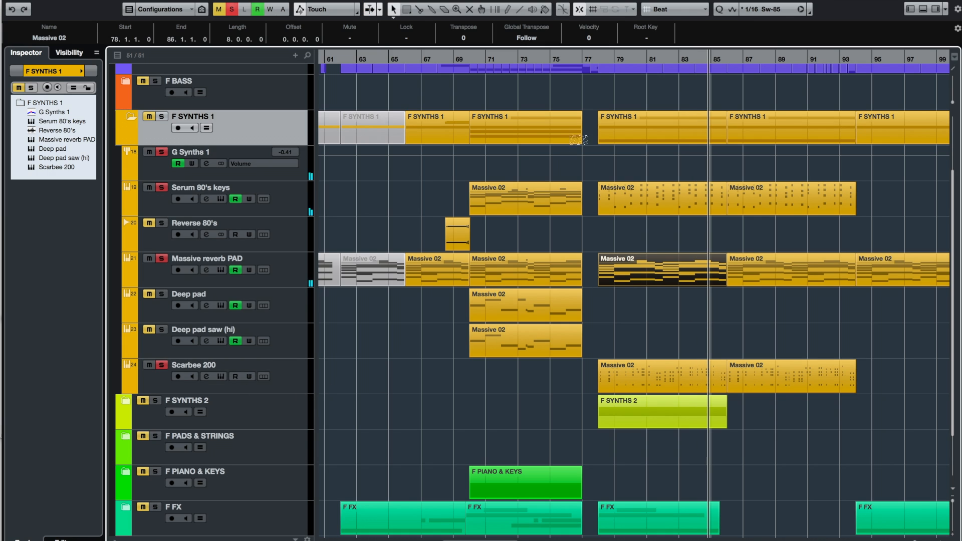
# Play the Serum 80's keys, Massive reverb PAD and Scarbee 200 solos from bar 78, and deactivate all solos and mutes.
pyautogui.click(598, 59)
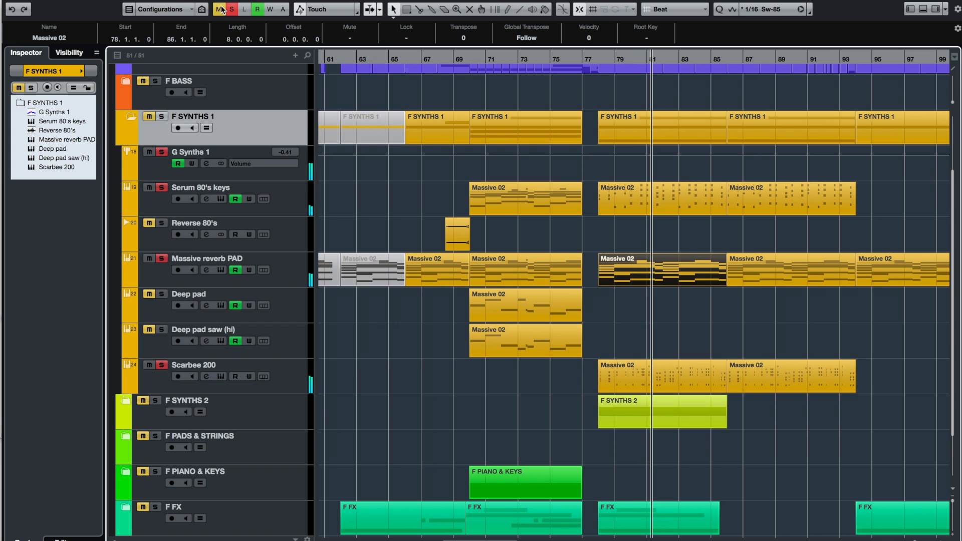
pyautogui.click(233, 11)
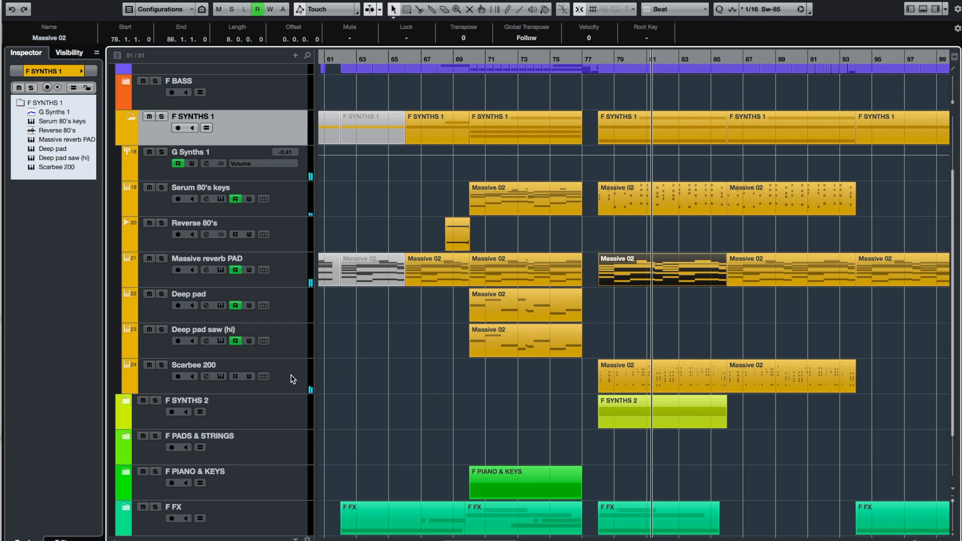
# Collapse the F SYNTHS 1 folder, expand F SYNTHS 2 and place the playhead at bar 78.
pyautogui.click(130, 117)
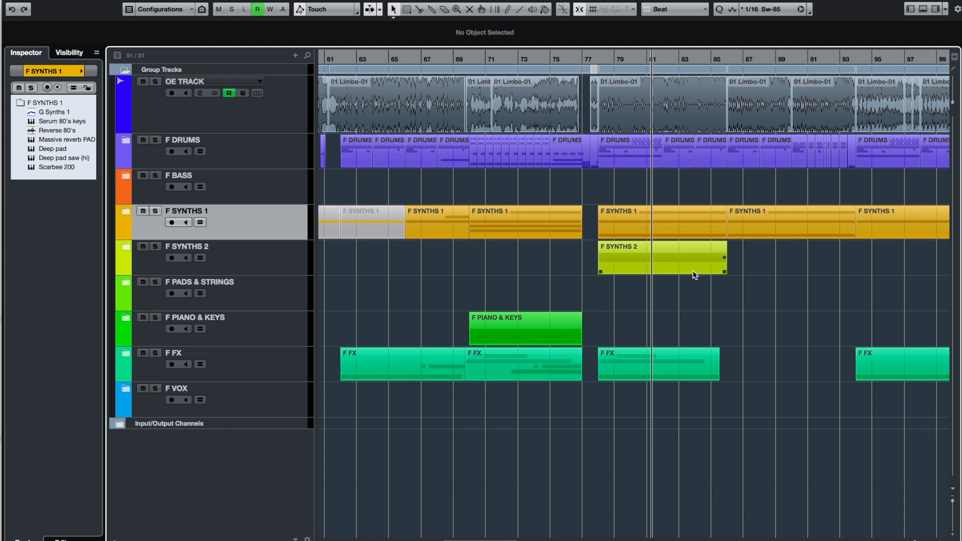
pyautogui.click(126, 246)
pyautogui.moveTo(603, 70)
pyautogui.mouseDown()
pyautogui.moveTo(604, 77)
pyautogui.moveTo(613, 64)
pyautogui.mouseUp()
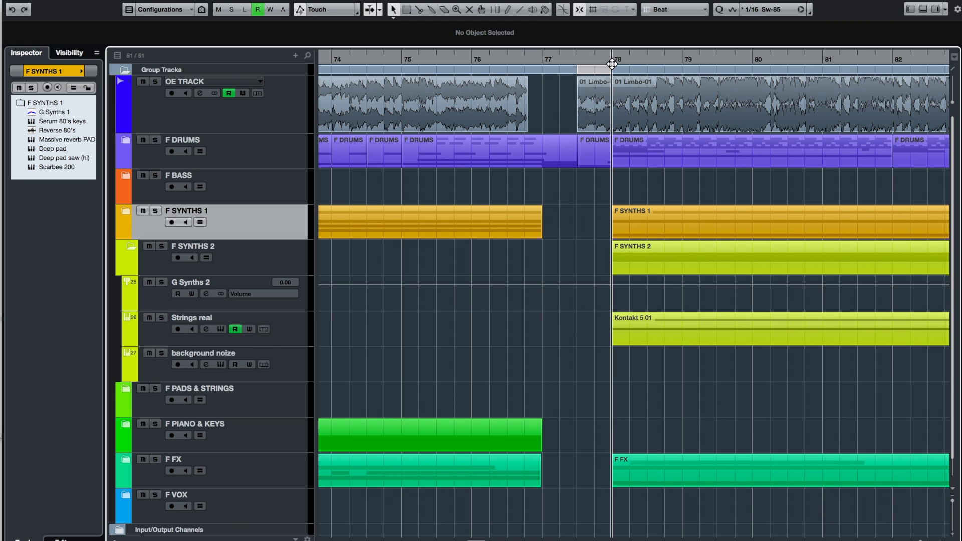
pyautogui.hscroll(10, 689, 327)
pyautogui.hscroll(-5, 691, 326)
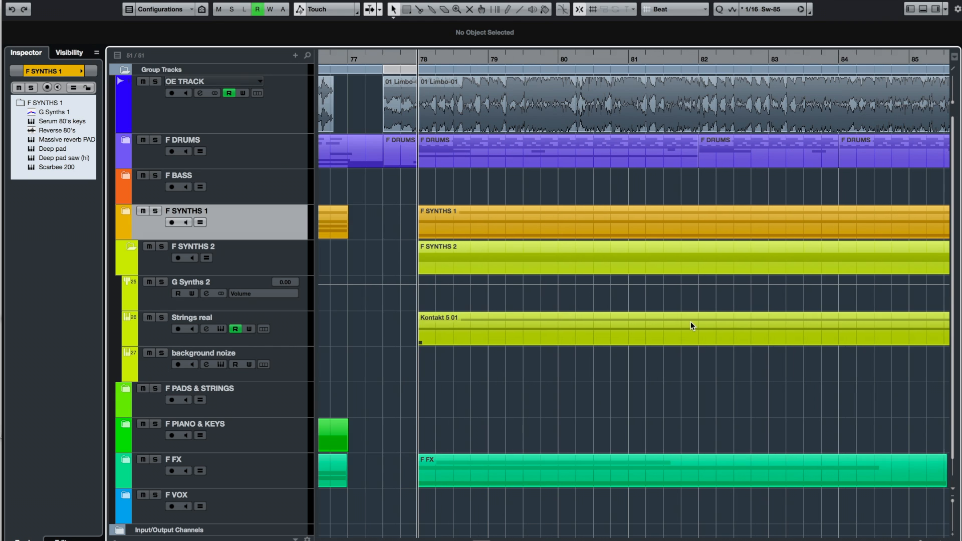
pyautogui.moveTo(925, 540); pyautogui.dragTo(919, 539)
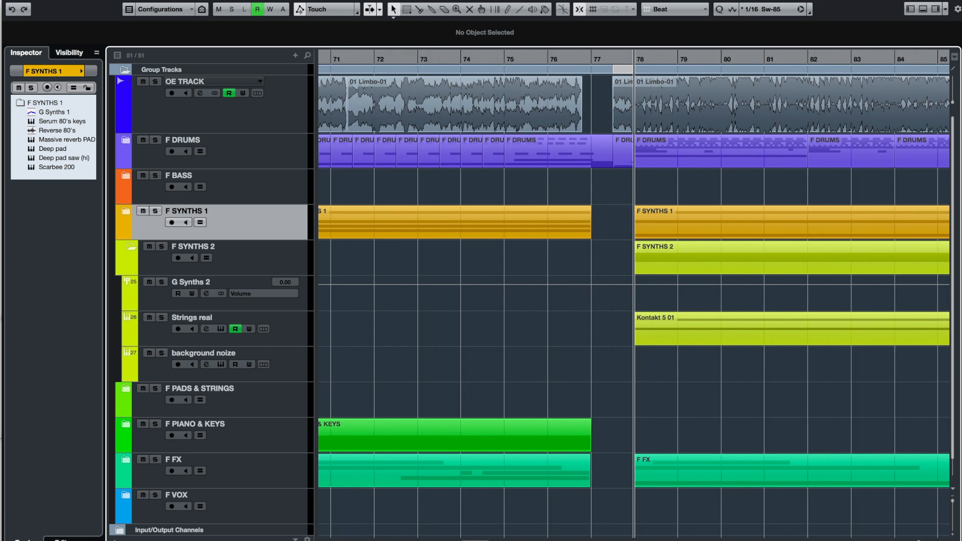
pyautogui.hscroll(2, 816, 432)
pyautogui.hscroll(2, 805, 418)
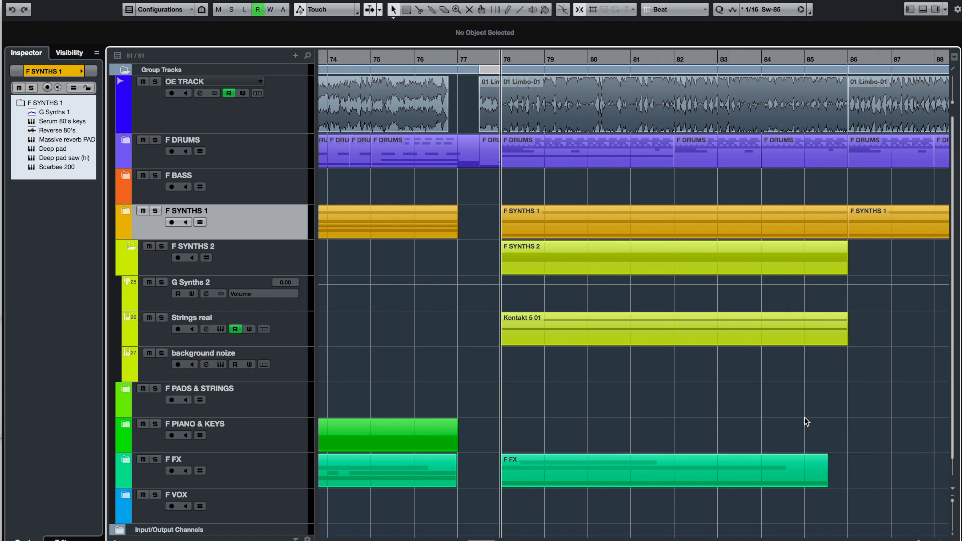
# Inspect the Kontakt Session Strings instrument loaded on the Strings real track.
pyautogui.click(164, 325)
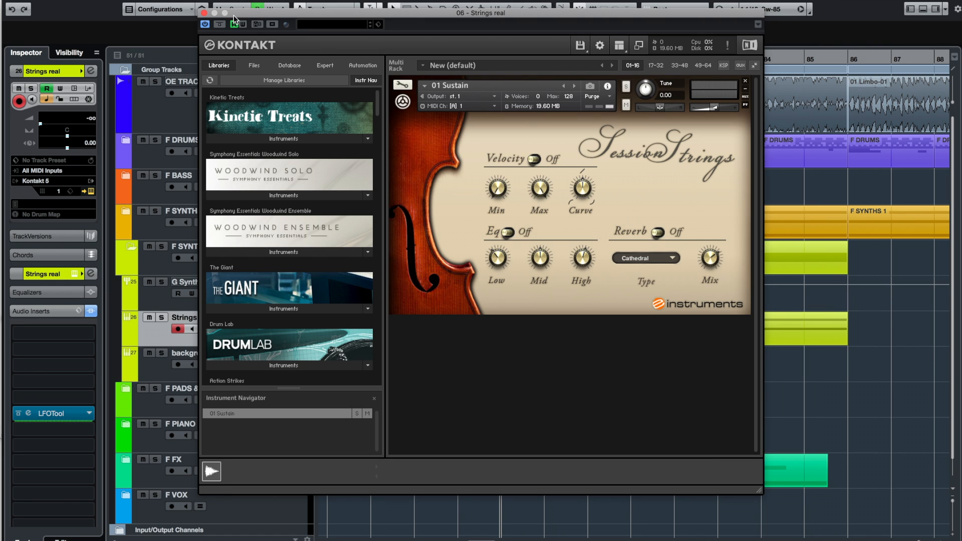
pyautogui.click(204, 14)
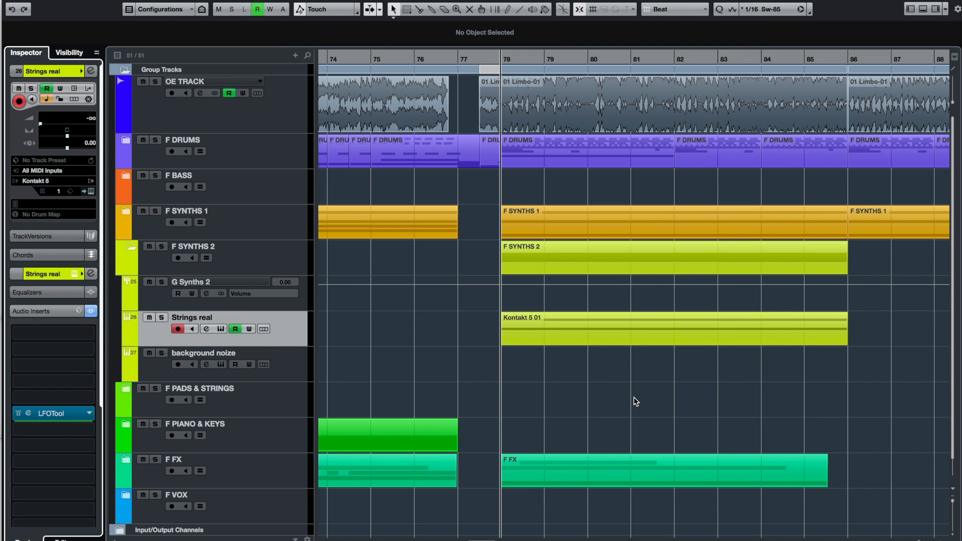
# Audition the soloed Strings real track from bar 78 with the F SYNTHS 1 part there muted.
pyautogui.click(161, 318)
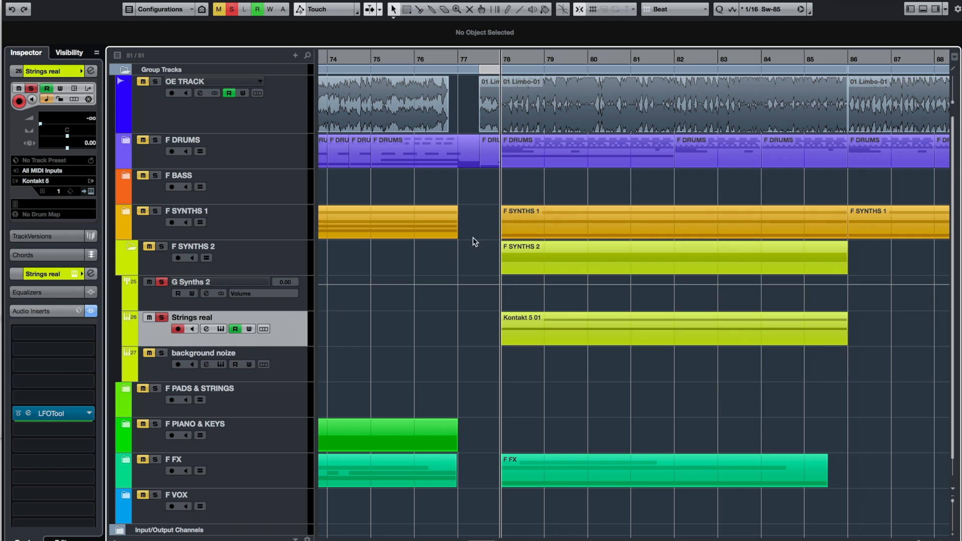
pyautogui.click(542, 219)
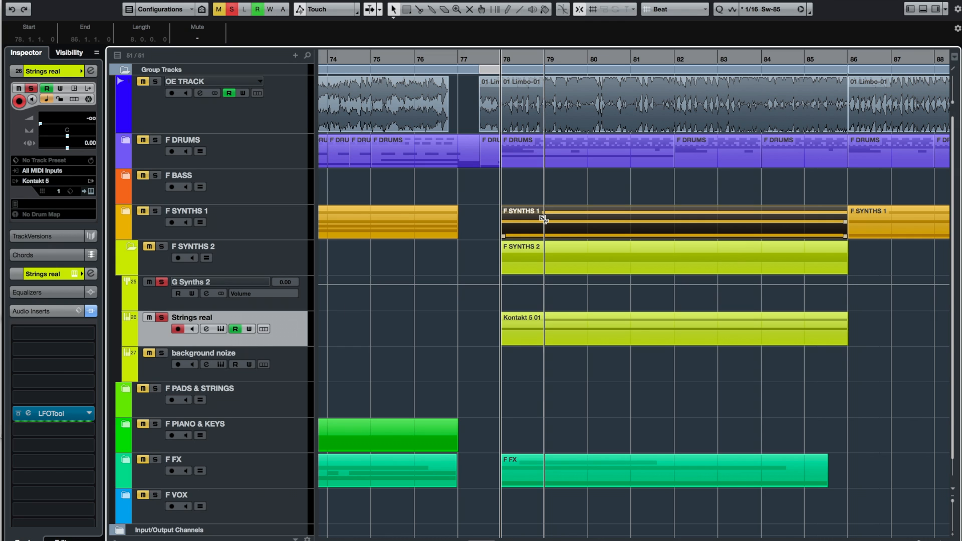
pyautogui.click(470, 284)
pyautogui.click(524, 272)
pyautogui.press('space')
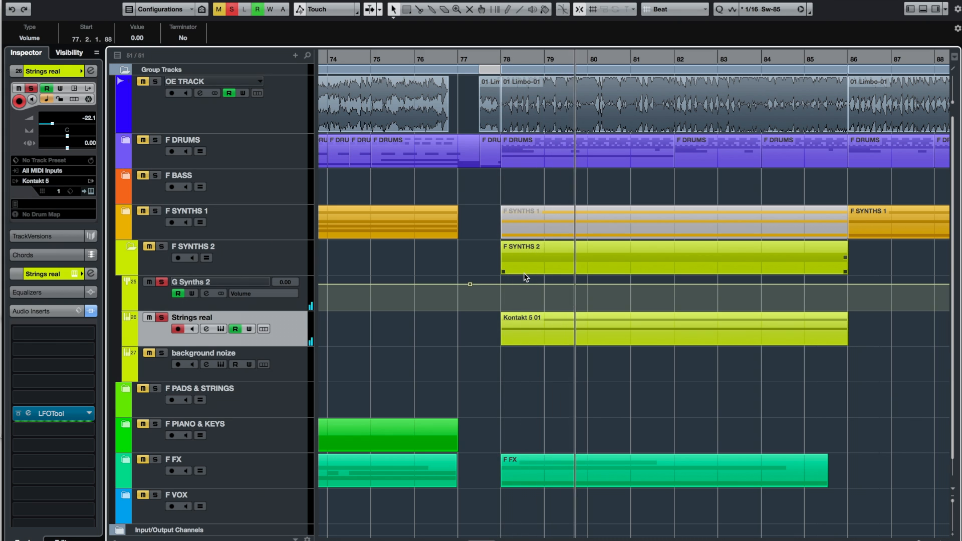
# Unsolo Strings real, unmute the F SYNTHS 1 part at bar 78 and clear the remaining mutes.
pyautogui.click(162, 319)
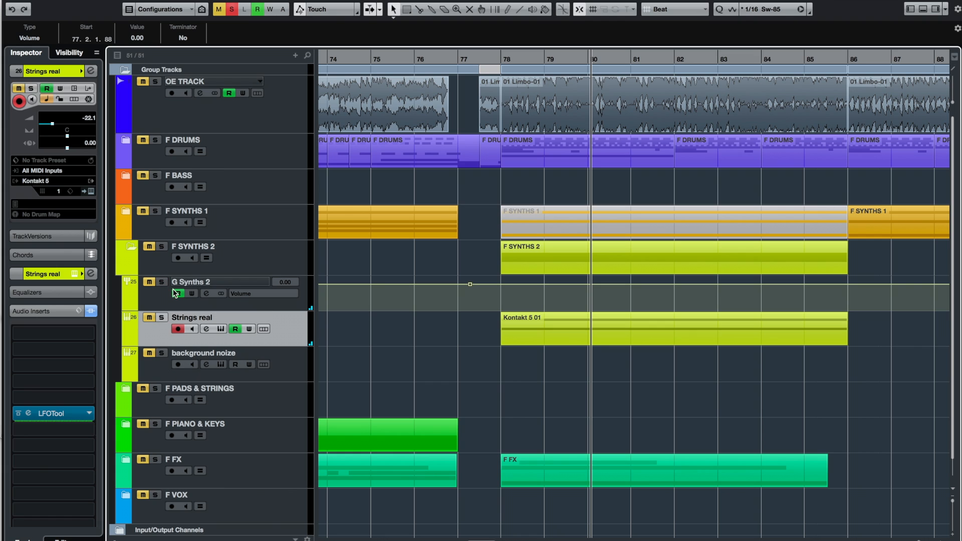
pyautogui.click(542, 220)
pyautogui.hotkey('shift', 'u')
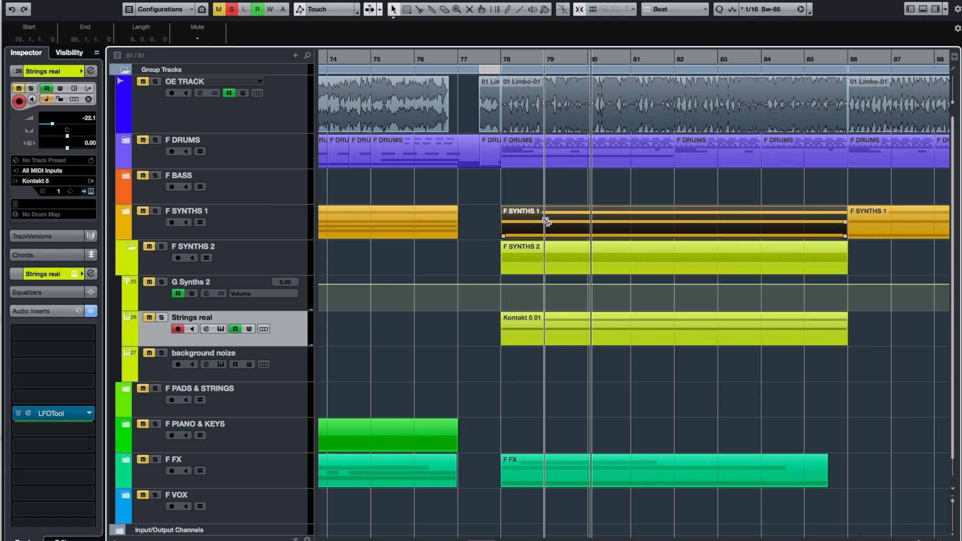
pyautogui.click(231, 9)
pyautogui.click(219, 9)
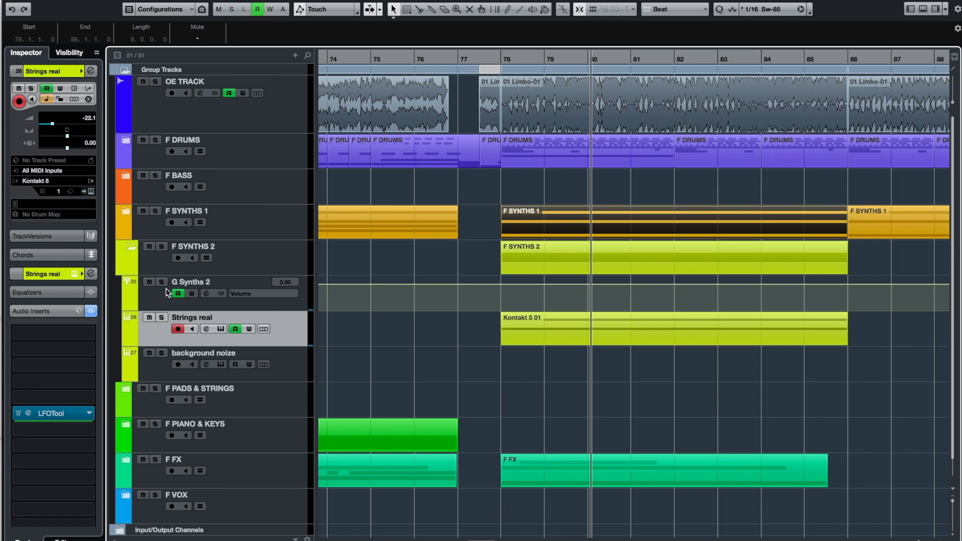
# Expand F SYNTHS 1 instead of F SYNTHS 2 and examine the FabFilter Pro-Q 2 filter bands on the G Synths 1 channel.
pyautogui.click(134, 246)
pyautogui.click(125, 211)
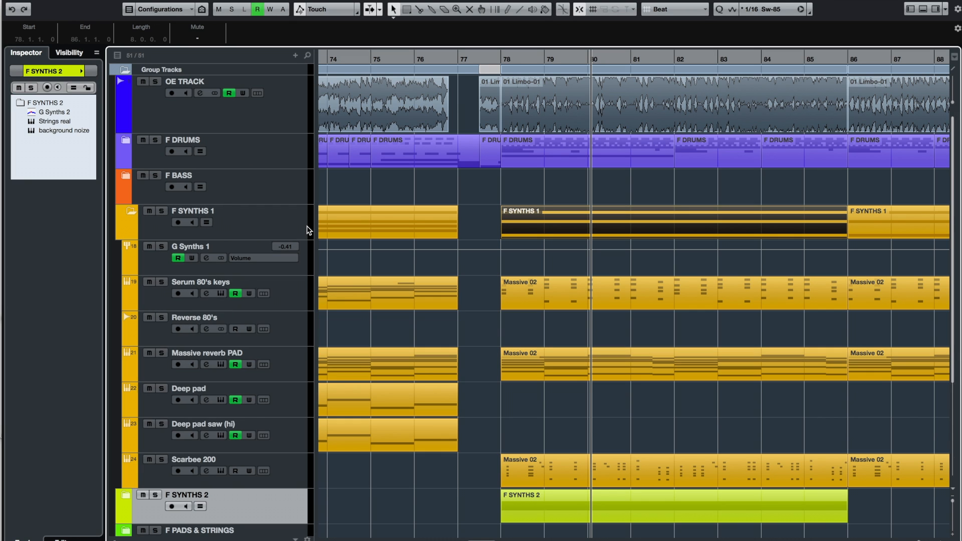
pyautogui.click(151, 264)
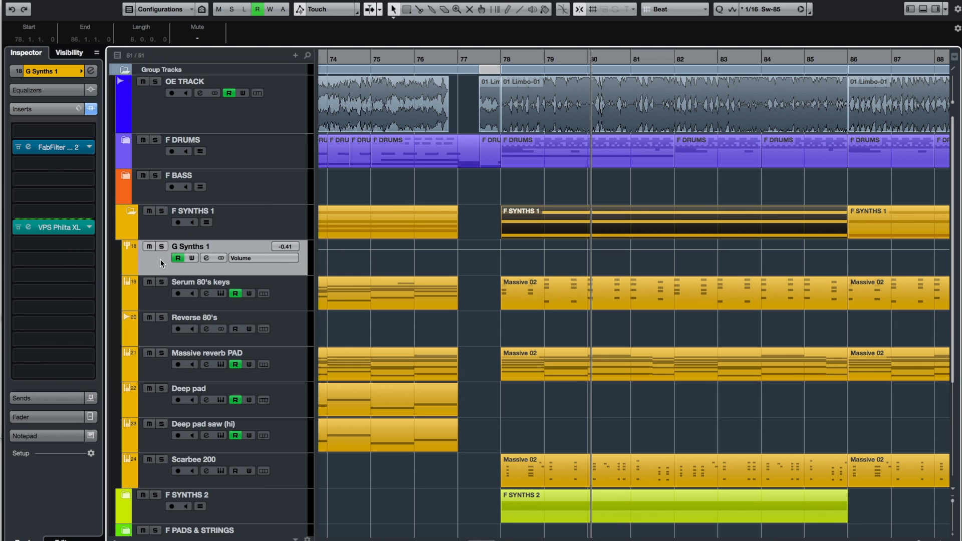
pyautogui.click(92, 73)
pyautogui.click(91, 73)
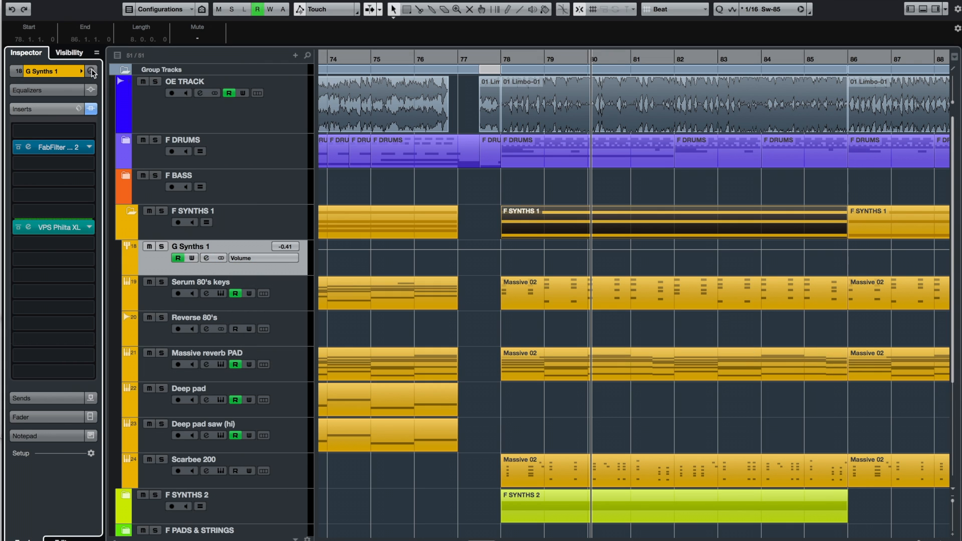
pyautogui.click(68, 143)
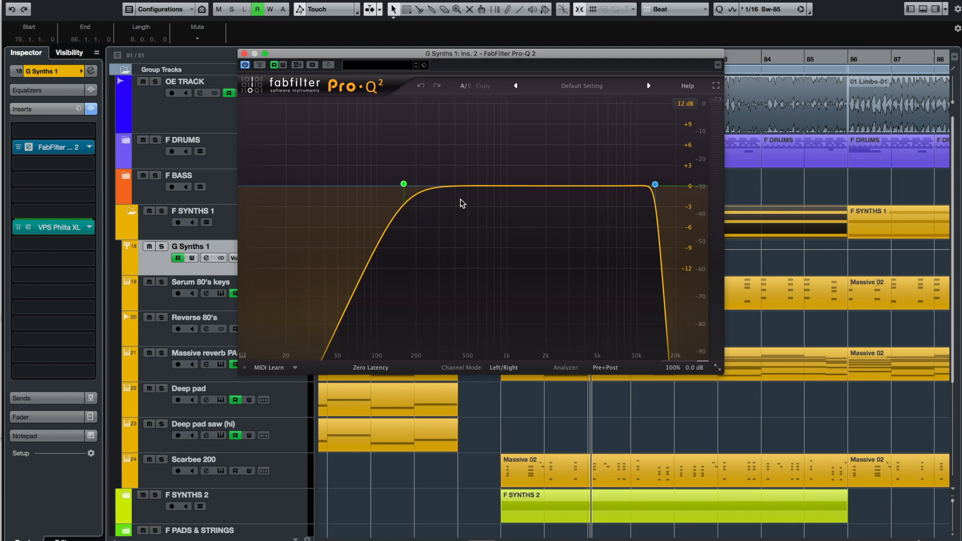
pyautogui.moveTo(408, 191)
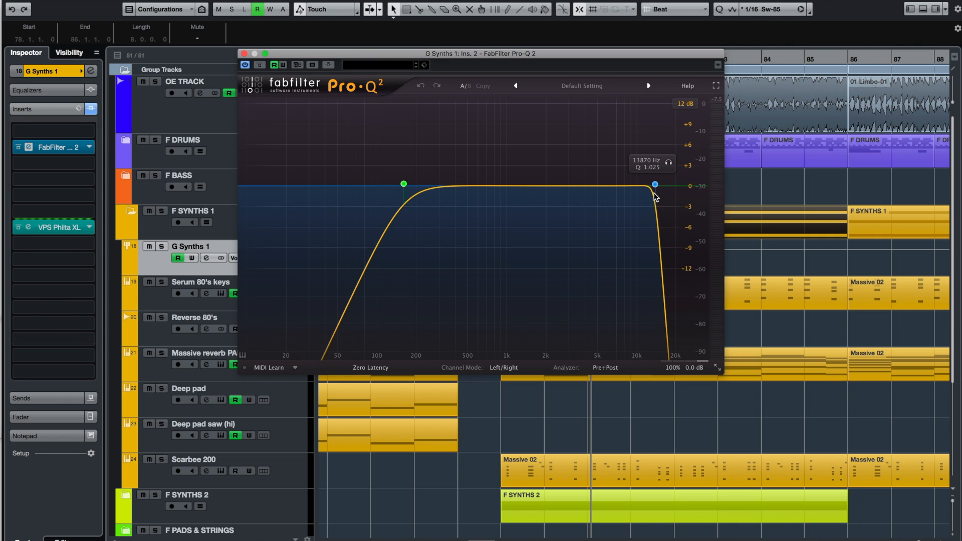
pyautogui.click(245, 53)
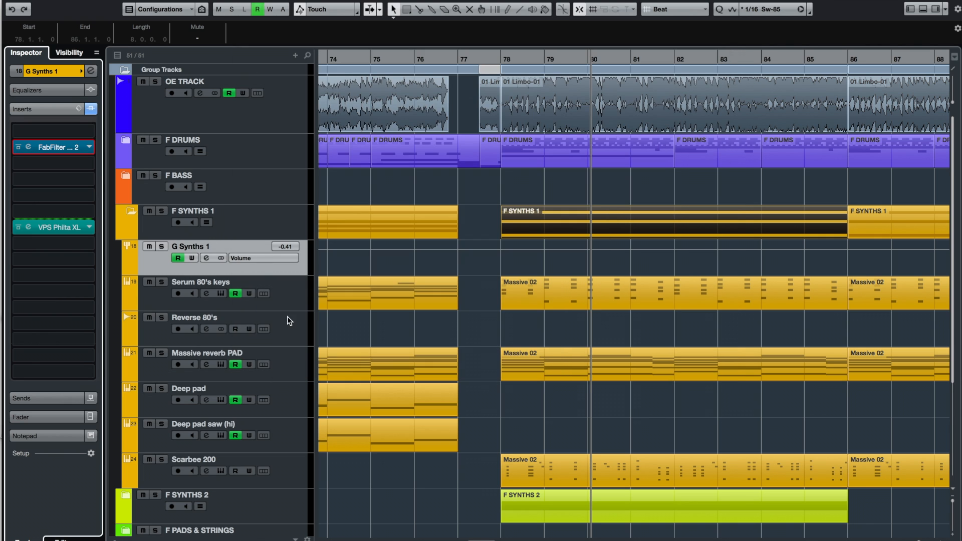
# Inspect the channel settings and equalizer of the Deep pad and Deep pad saw (hi) tracks.
pyautogui.click(157, 404)
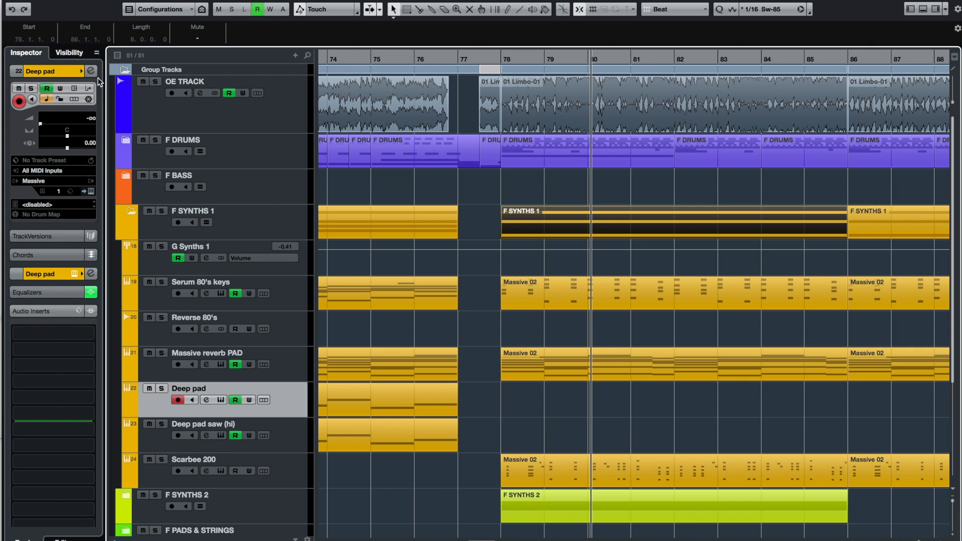
pyautogui.click(93, 71)
pyautogui.click(93, 71)
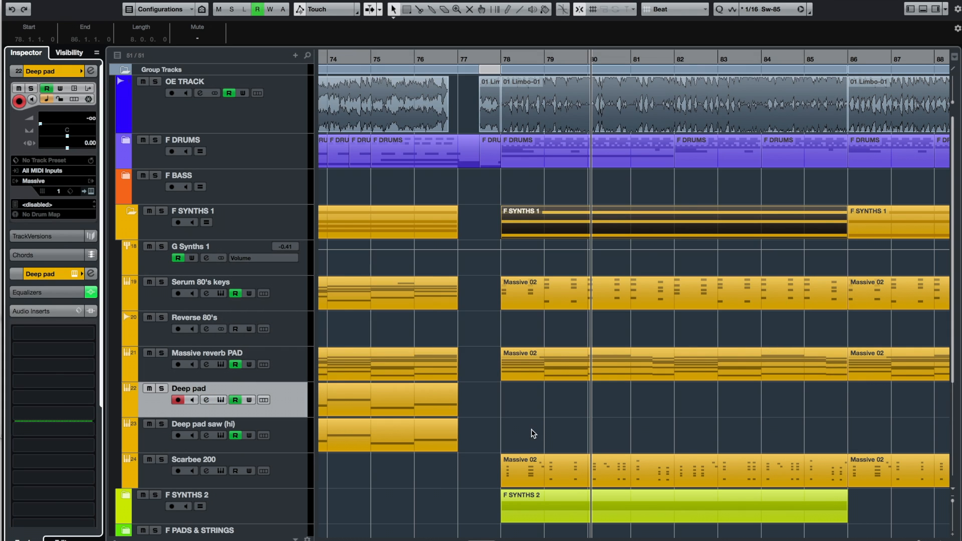
pyautogui.hscroll(-5, 532, 429)
pyautogui.click(299, 446)
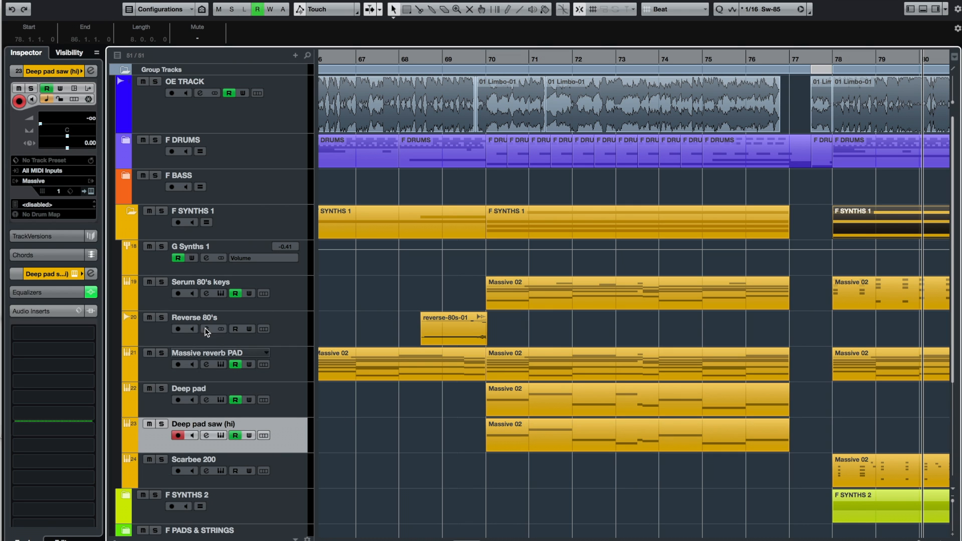
pyautogui.click(91, 72)
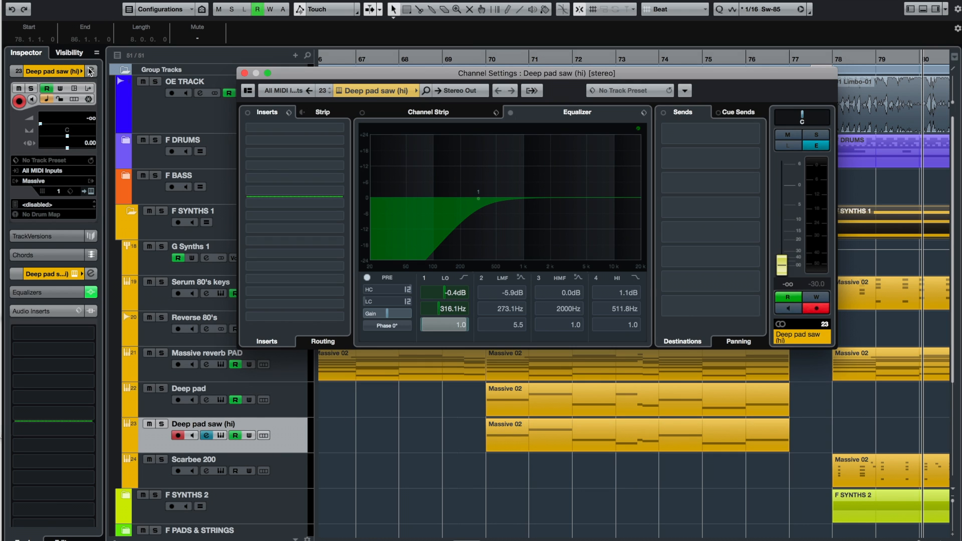
pyautogui.click(92, 72)
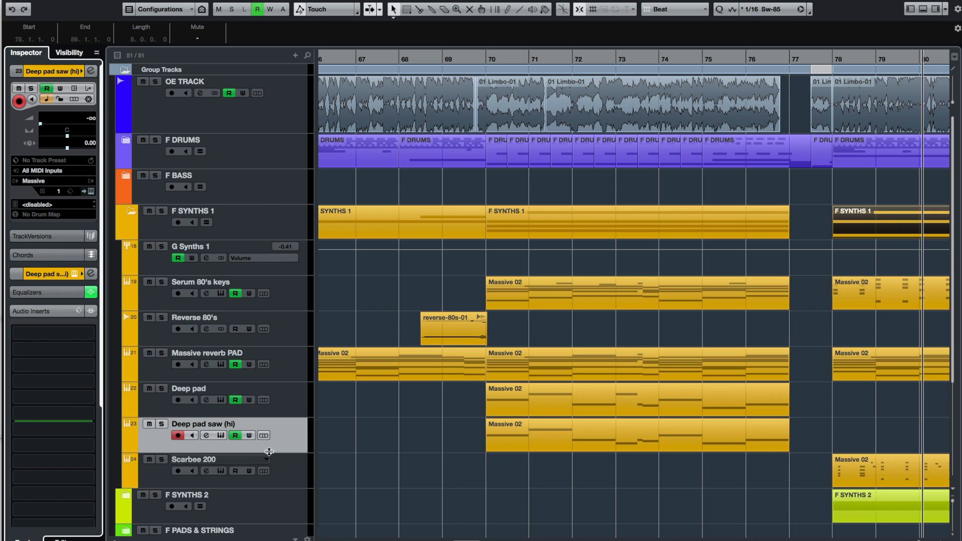
# Compare the equalizer curve of Deep pad with that of Deep pad saw (hi), reopening each track's channel settings.
pyautogui.click(293, 412)
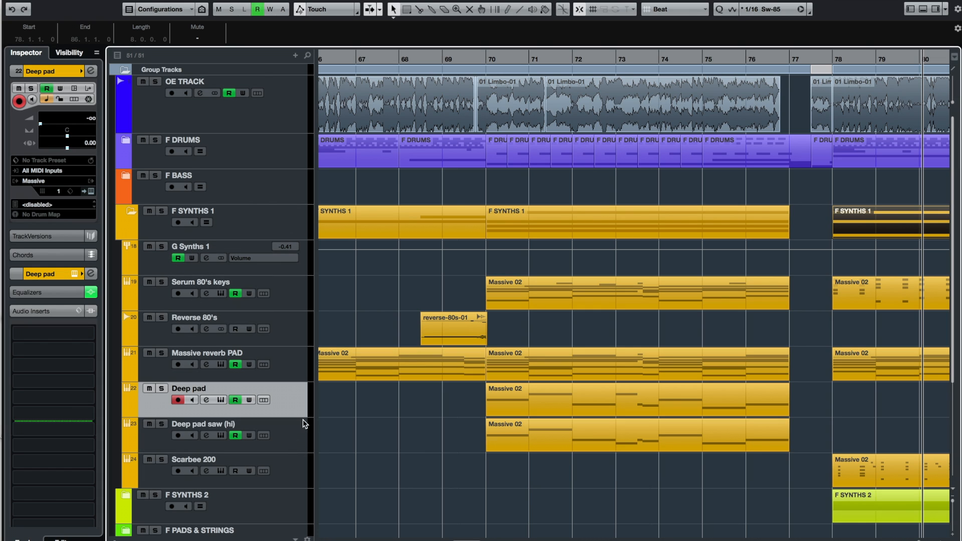
pyautogui.click(93, 71)
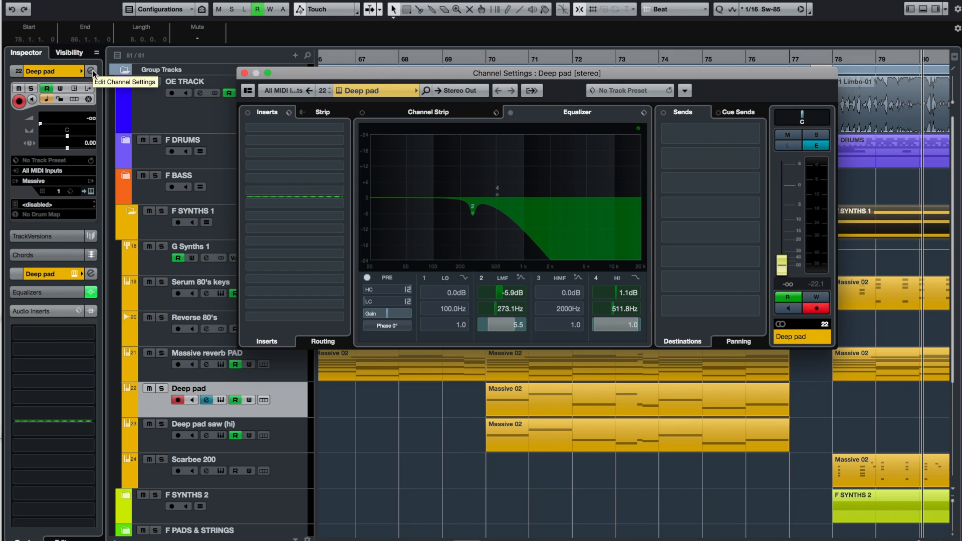
pyautogui.click(92, 70)
pyautogui.click(255, 441)
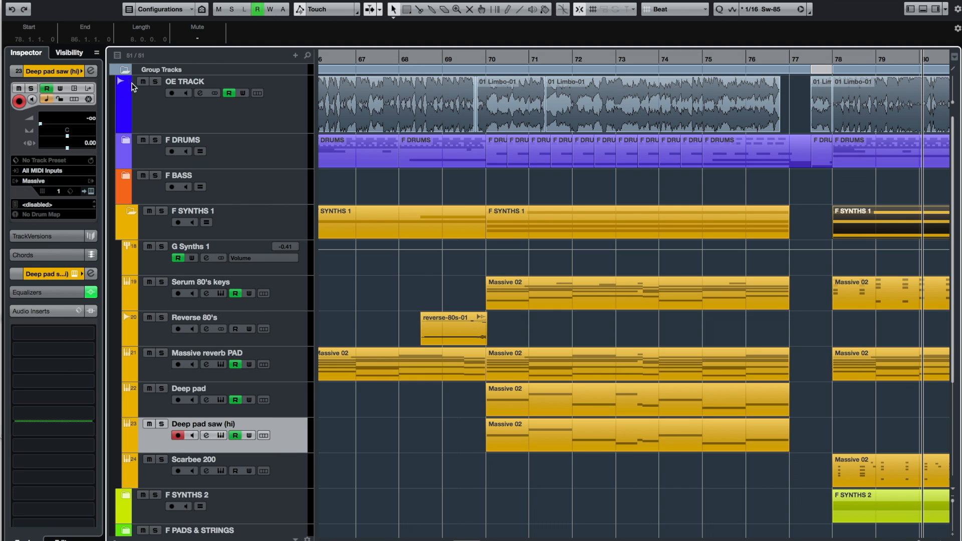
pyautogui.click(91, 71)
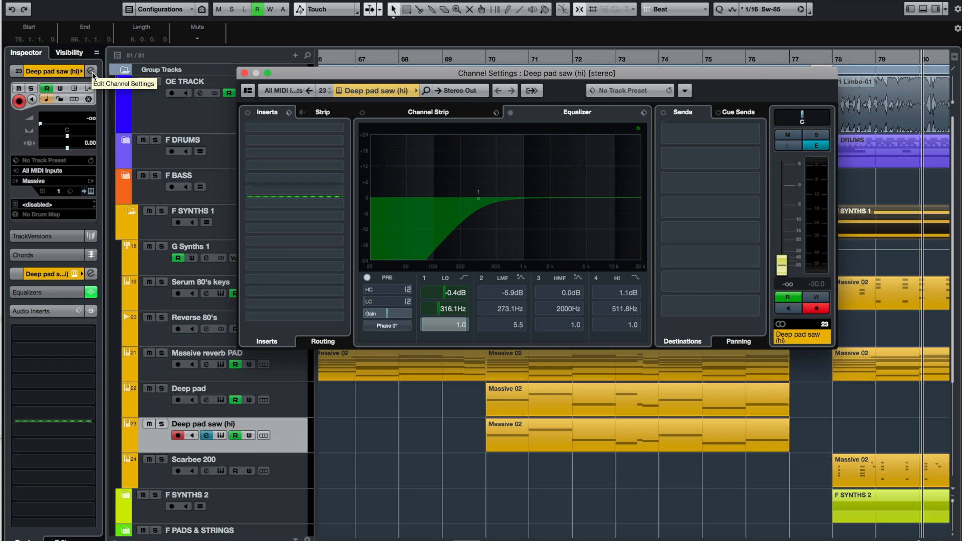
pyautogui.click(91, 72)
pyautogui.click(289, 403)
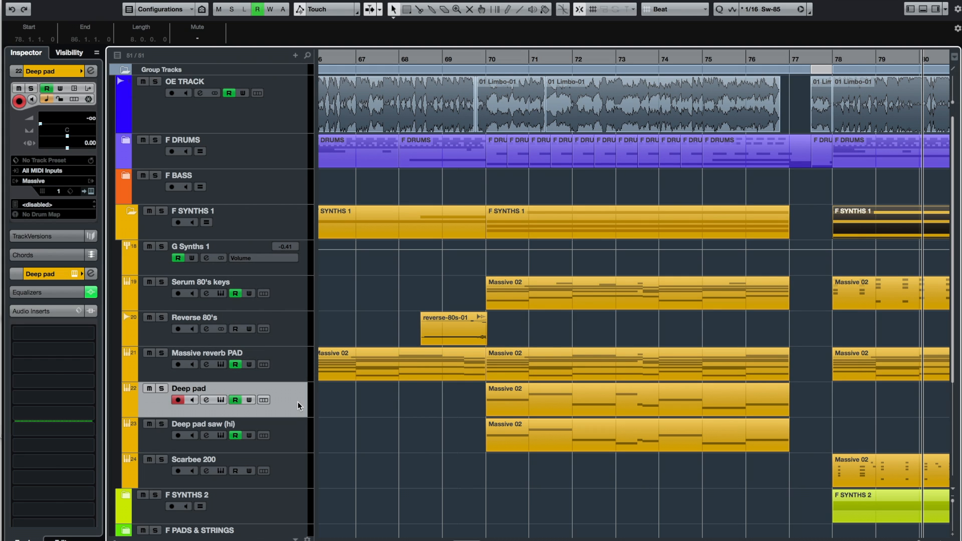
pyautogui.click(92, 71)
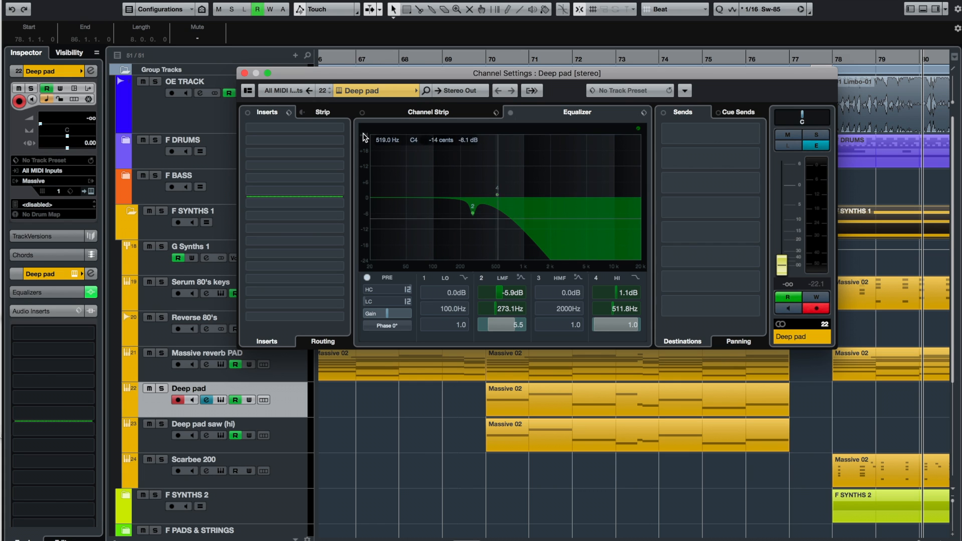
pyautogui.click(245, 73)
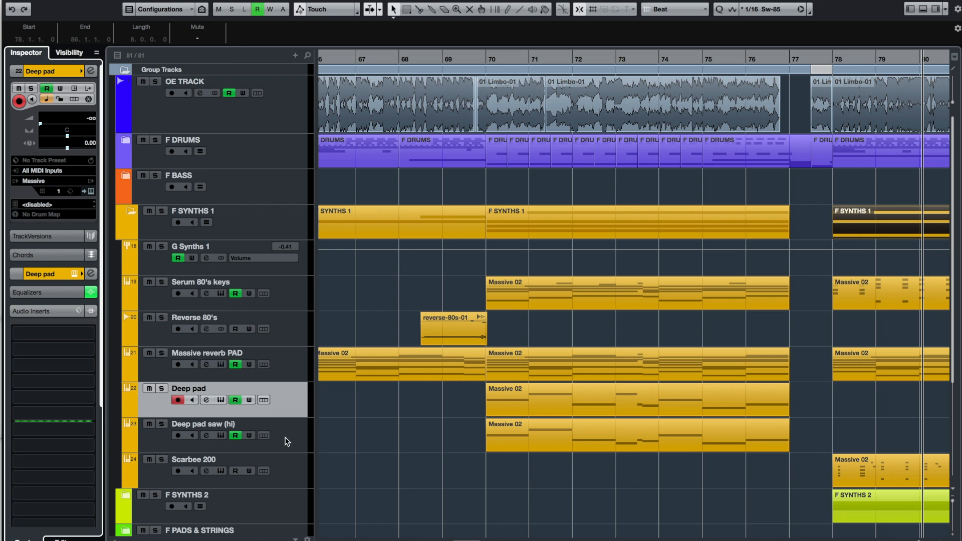
# Review the equalizer curve of Deep pad saw (hi) in its channel settings, close it and select the G Synths 1 channel.
pyautogui.click(287, 441)
pyautogui.click(90, 70)
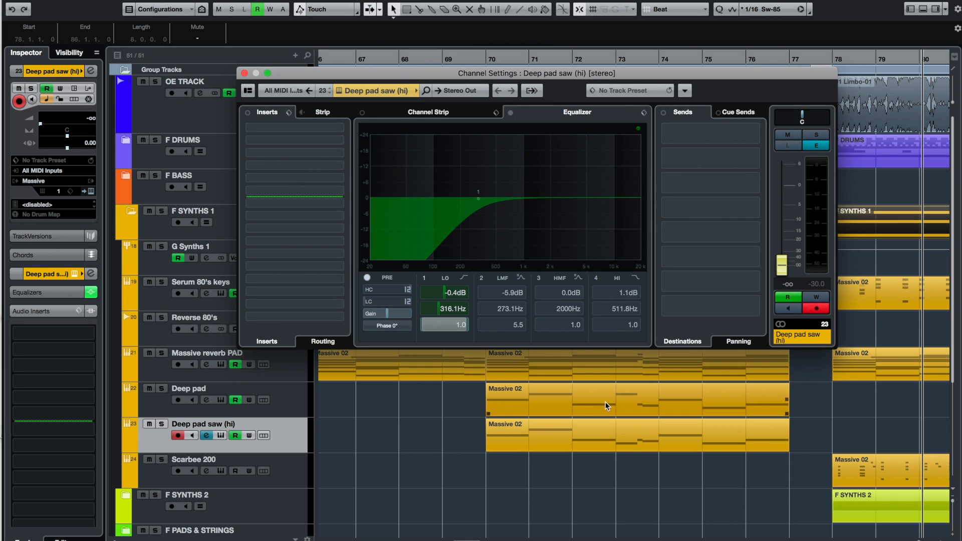
pyautogui.click(244, 74)
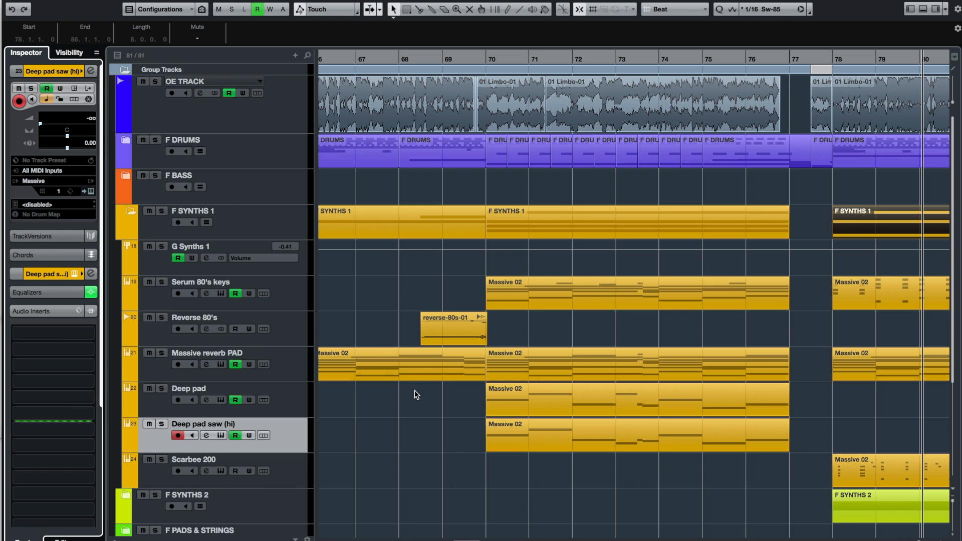
pyautogui.scroll(-3, 414, 390)
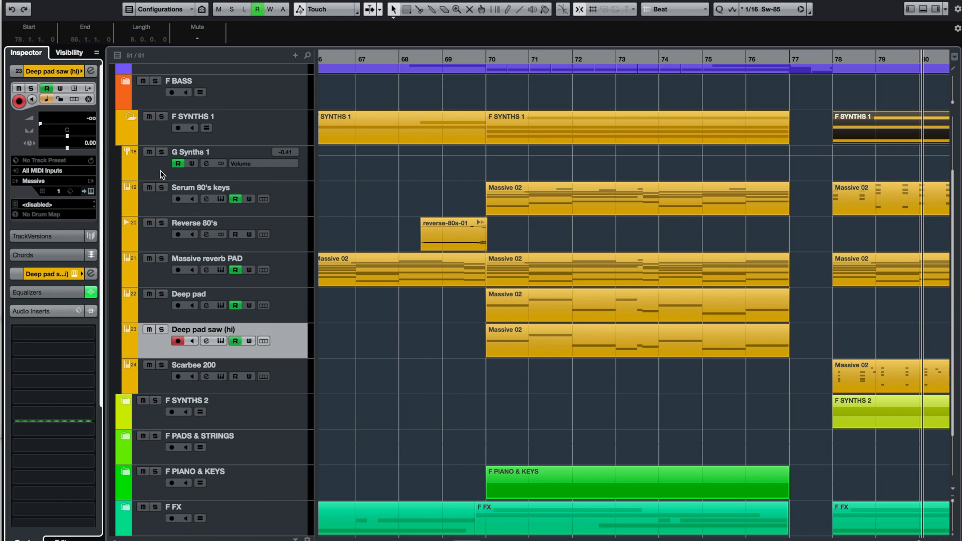
pyautogui.click(157, 173)
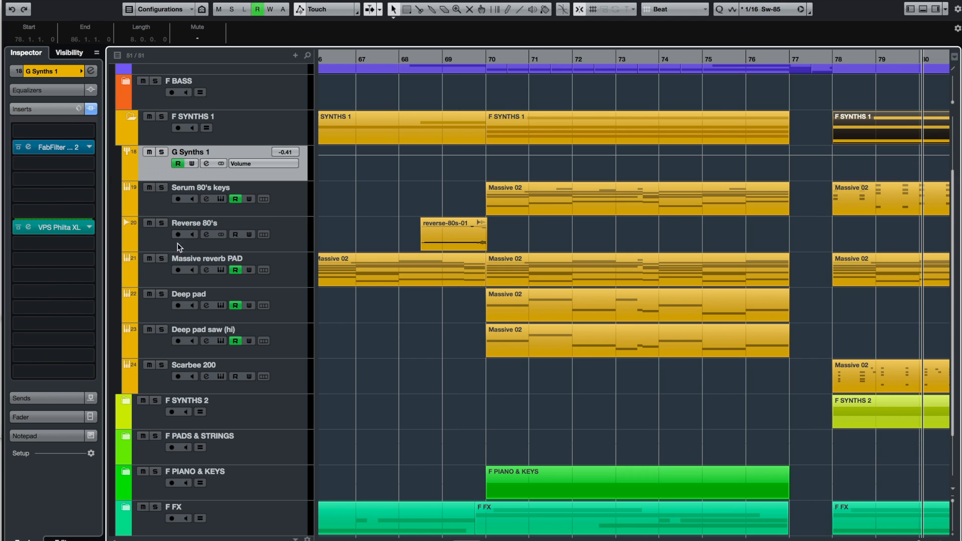
# Expand F PIANO & KEYS instead of F SYNTHS 1 and inspect the OneKnob Filter insert on The Grandeur.
pyautogui.click(487, 59)
pyautogui.click(138, 120)
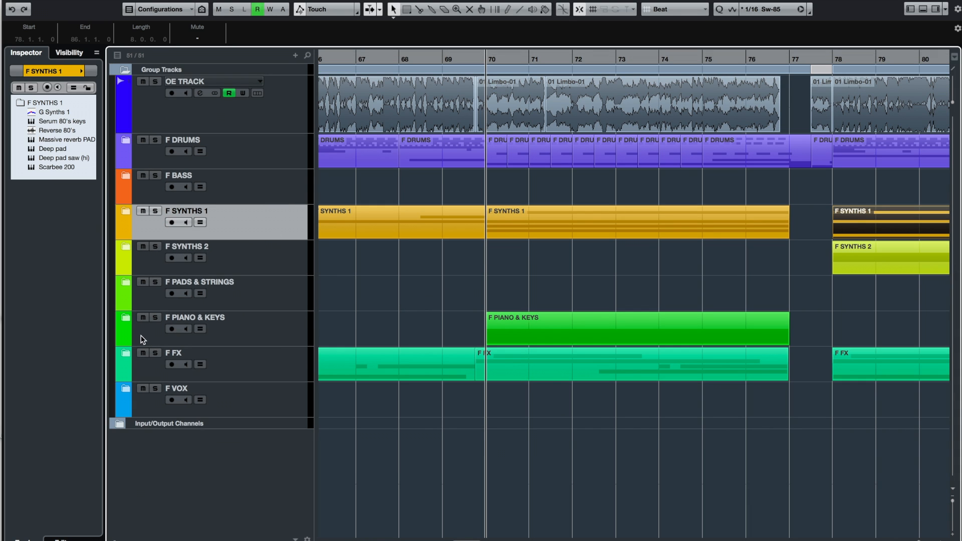
pyautogui.click(127, 318)
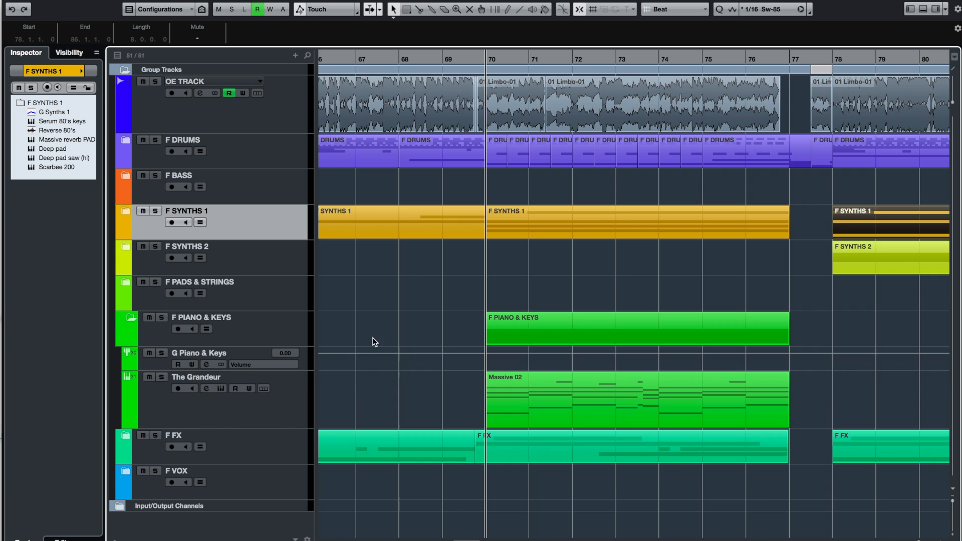
pyautogui.click(295, 404)
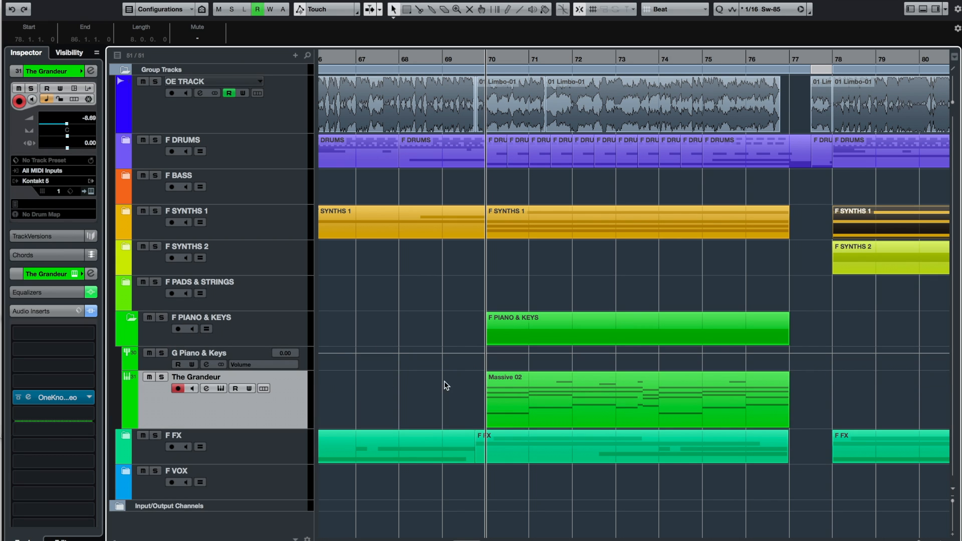
pyautogui.doubleClick(73, 398)
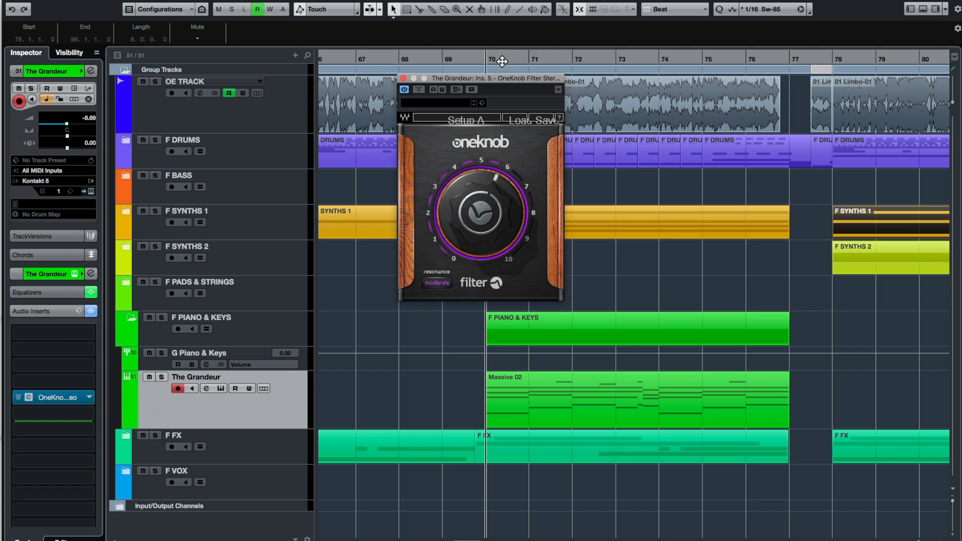
pyautogui.click(404, 79)
# Check the volume automation lane of The Grandeur, hide it and collapse F PIANO & KEYS.
pyautogui.click(127, 424)
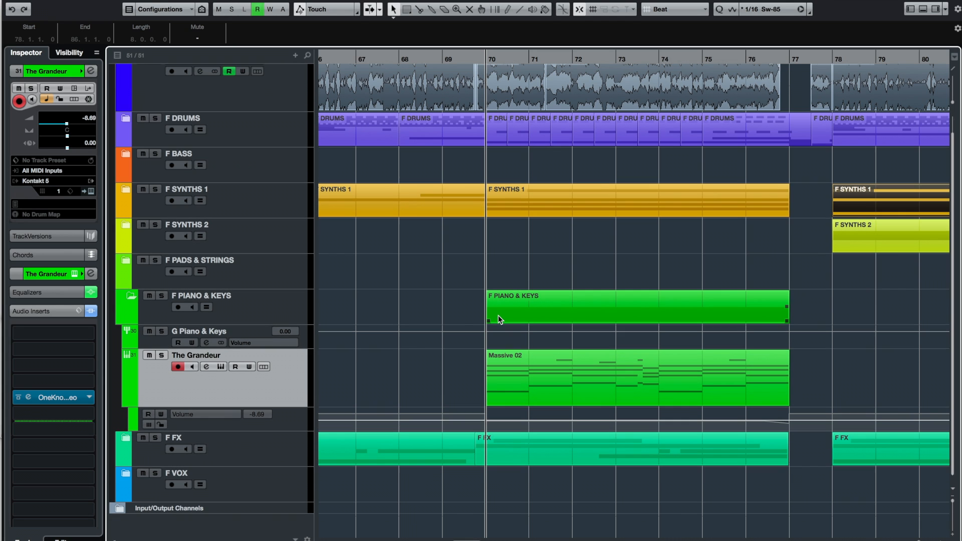
pyautogui.click(128, 402)
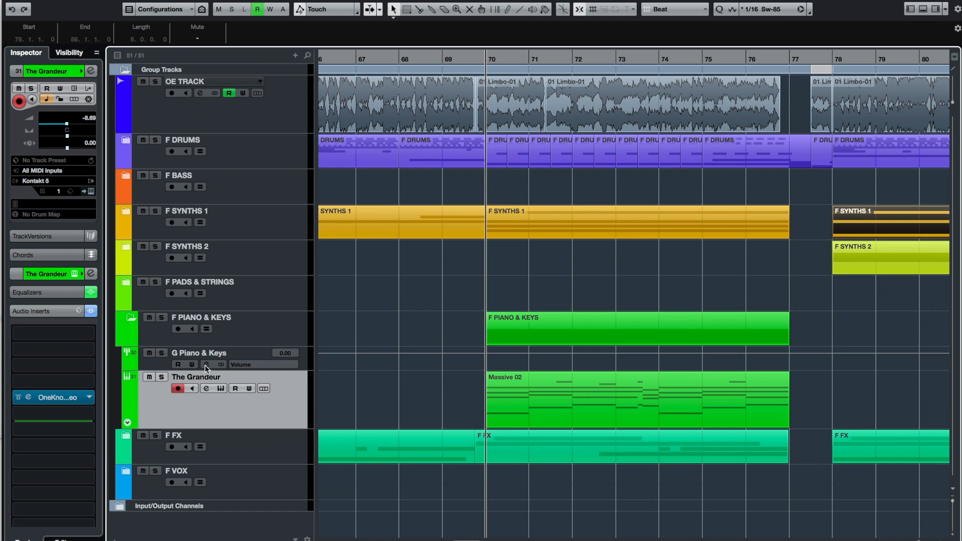
pyautogui.click(130, 316)
# Look into the F PADS & STRINGS folder across the arrangement, collapse it and expand the F FX folder.
pyautogui.click(130, 285)
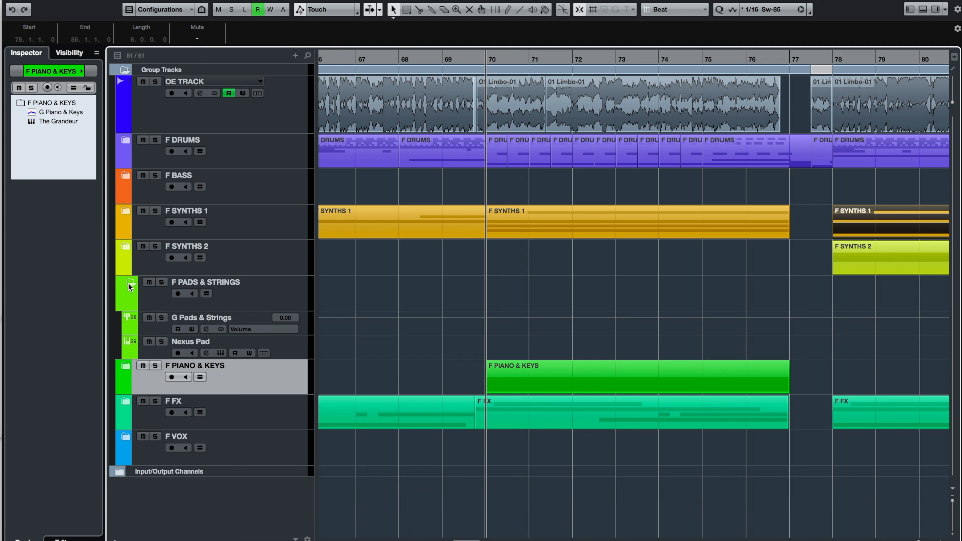
pyautogui.press('g')
pyautogui.press('g')
pyautogui.press('g')
pyautogui.press('g')
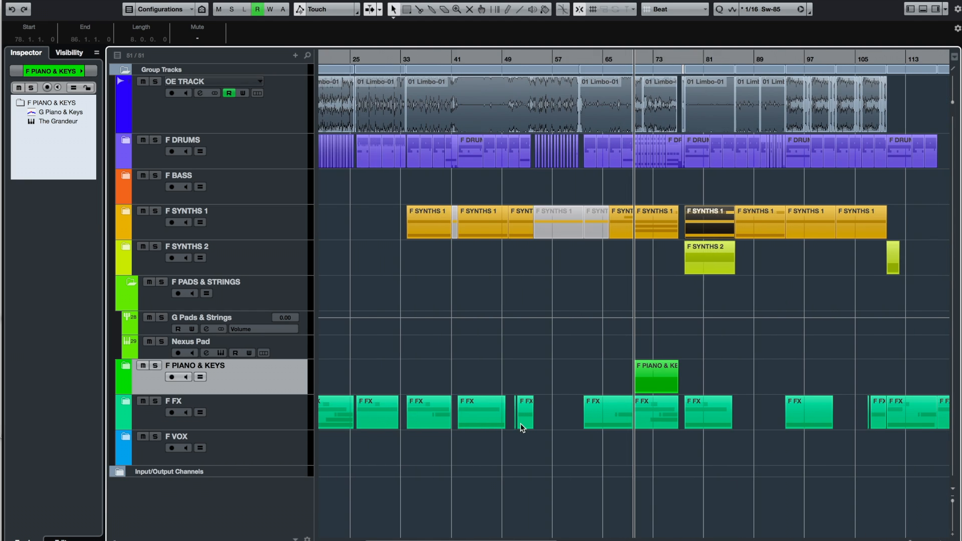
pyautogui.click(131, 285)
pyautogui.click(127, 355)
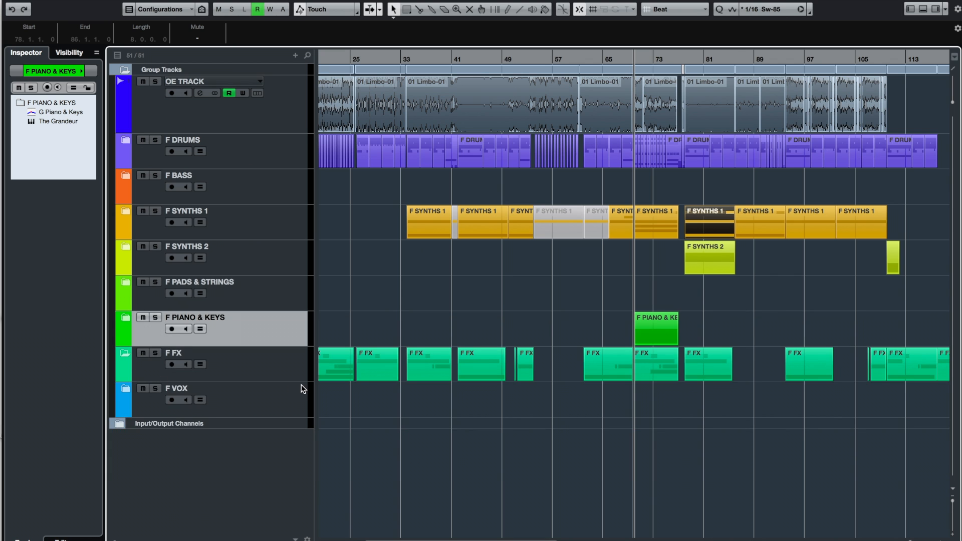
# Solo the F FX folder and play its effects from bar 10.
pyautogui.hscroll(-5, 470, 416)
pyautogui.scroll(-2, 471, 416)
pyautogui.click(379, 59)
pyautogui.press('h')
pyautogui.press('h')
pyautogui.press('h')
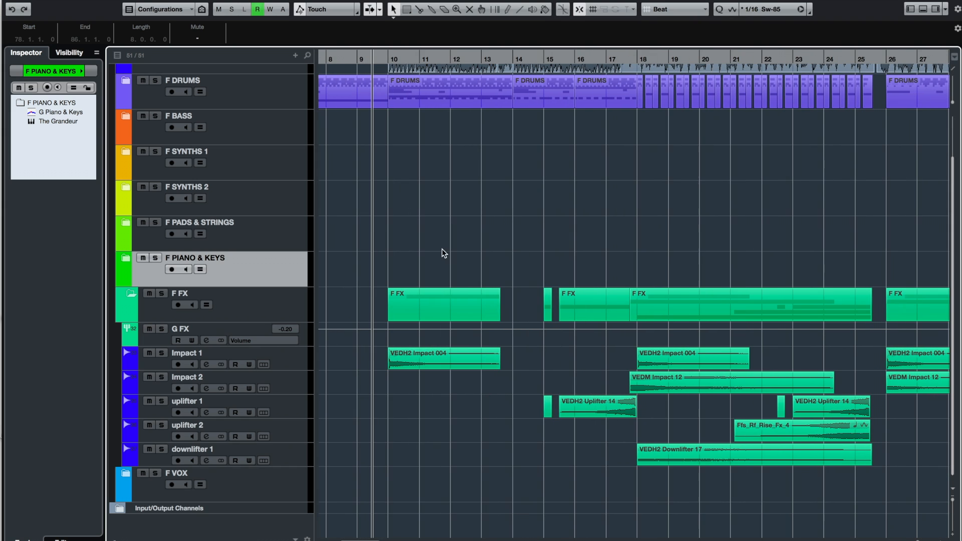
pyautogui.click(162, 294)
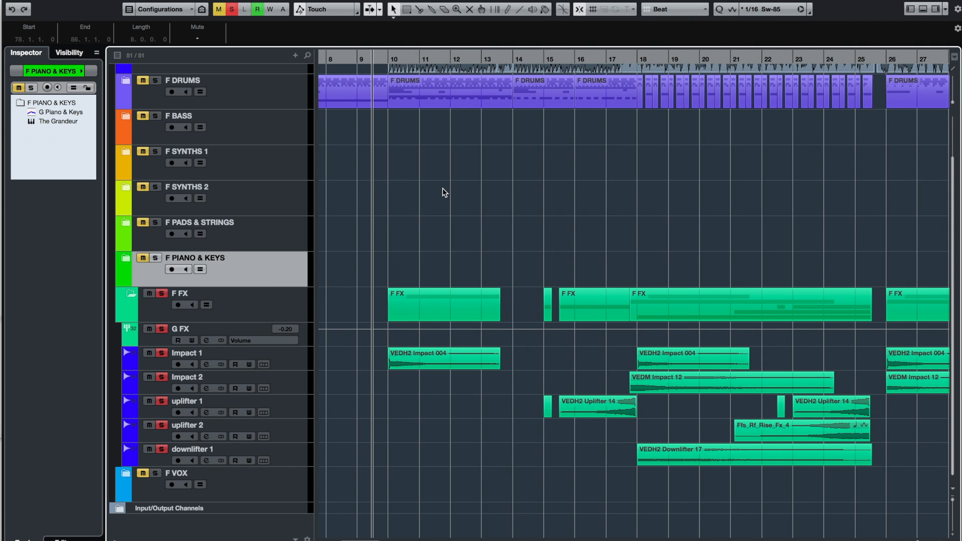
pyautogui.click(389, 70)
pyautogui.press('space')
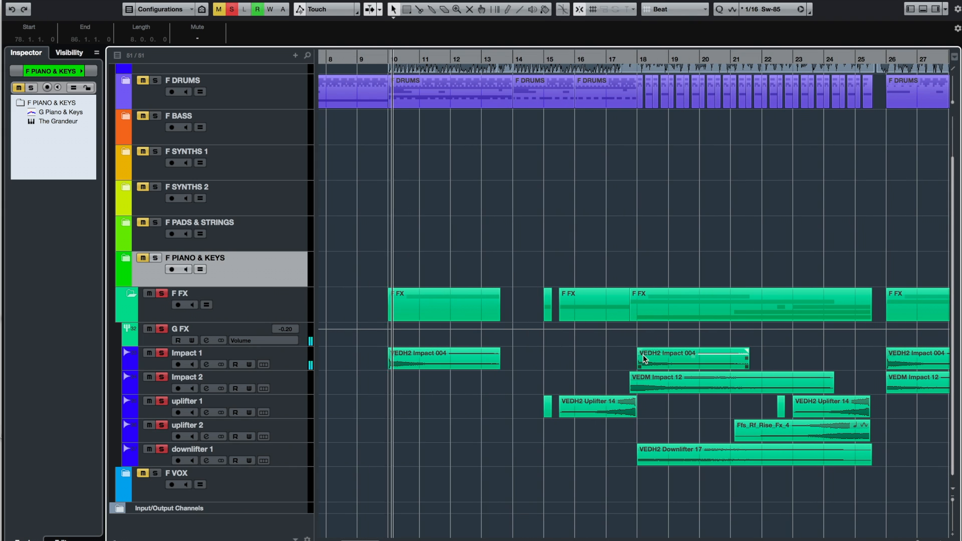
# Audition the soloed uplifters from about bar 22 and the impact and downlifter at bar 42, following the play position.
pyautogui.click(783, 65)
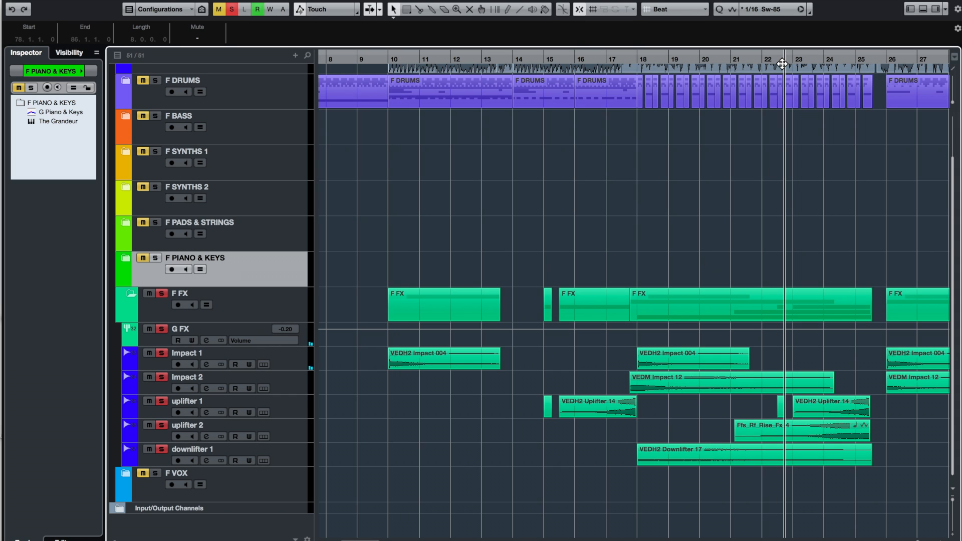
pyautogui.press('f')
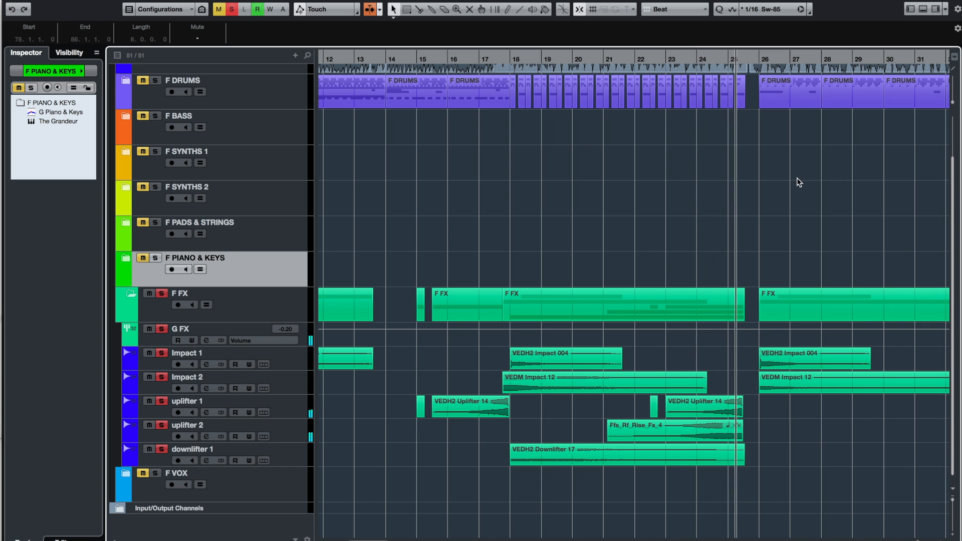
pyautogui.press('f')
pyautogui.hscroll(15, 799, 182)
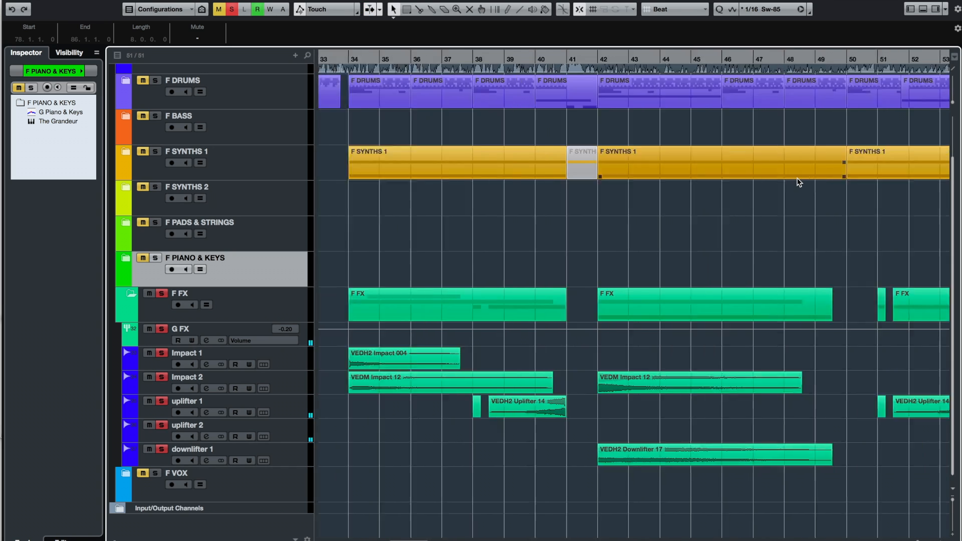
pyautogui.hscroll(-3, 612, 162)
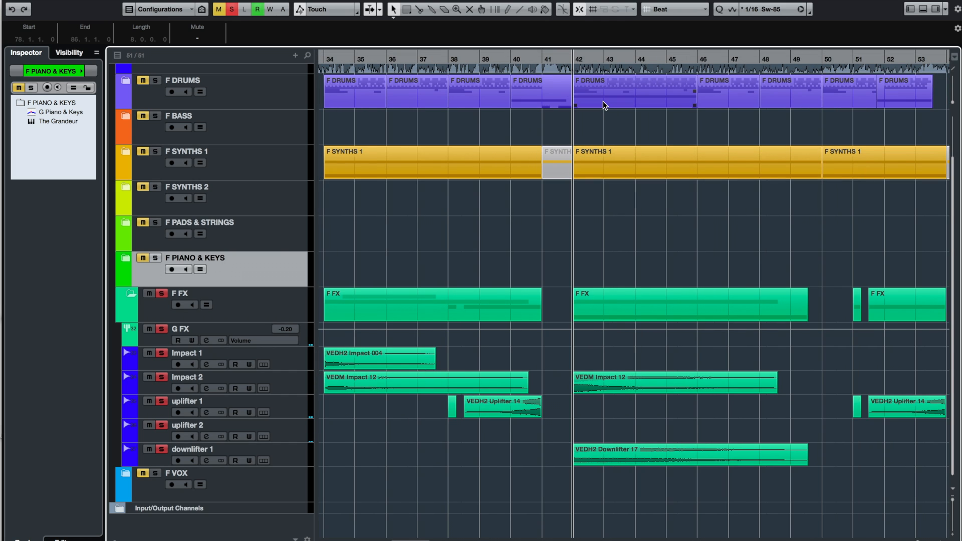
pyautogui.press('space')
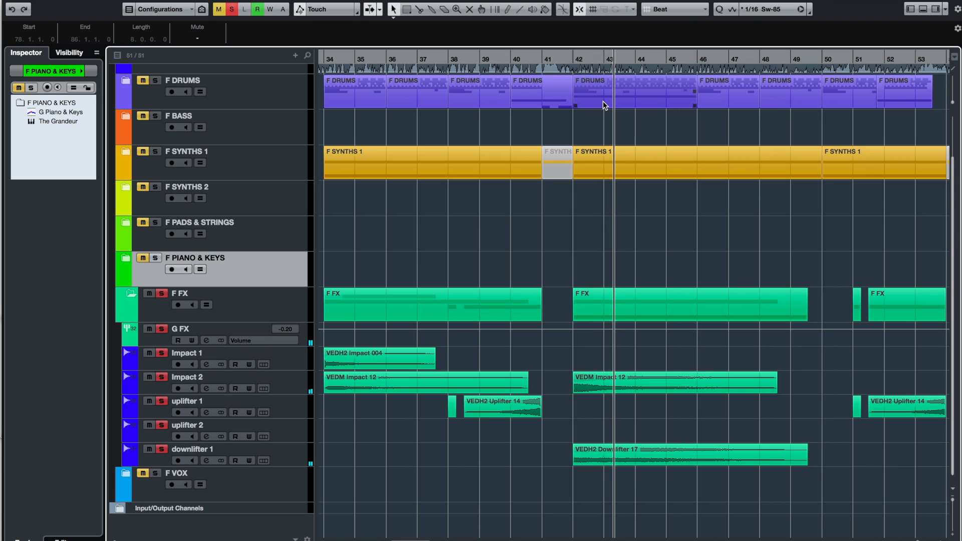
# Clear all solos and mutes and collapse the F FX folder.
pyautogui.click(232, 9)
pyautogui.click(219, 9)
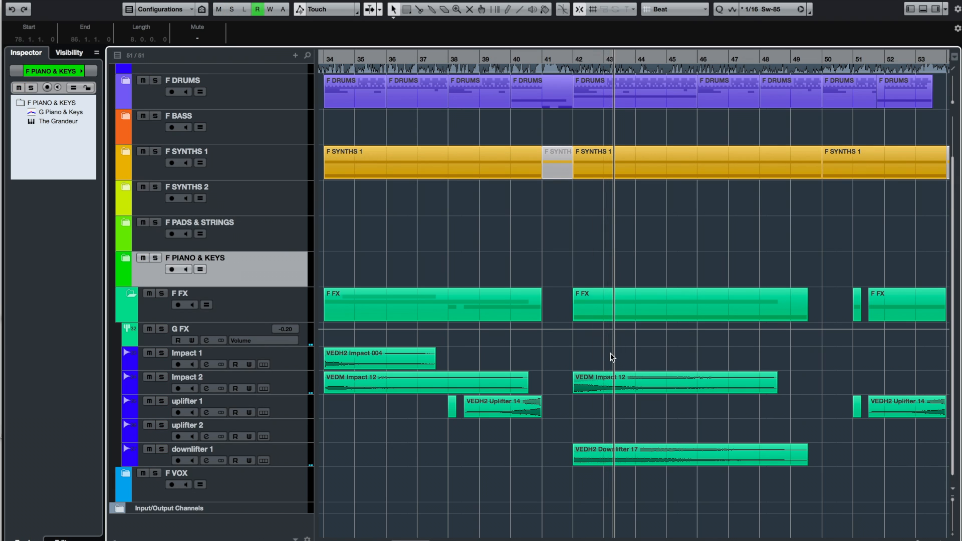
pyautogui.click(129, 295)
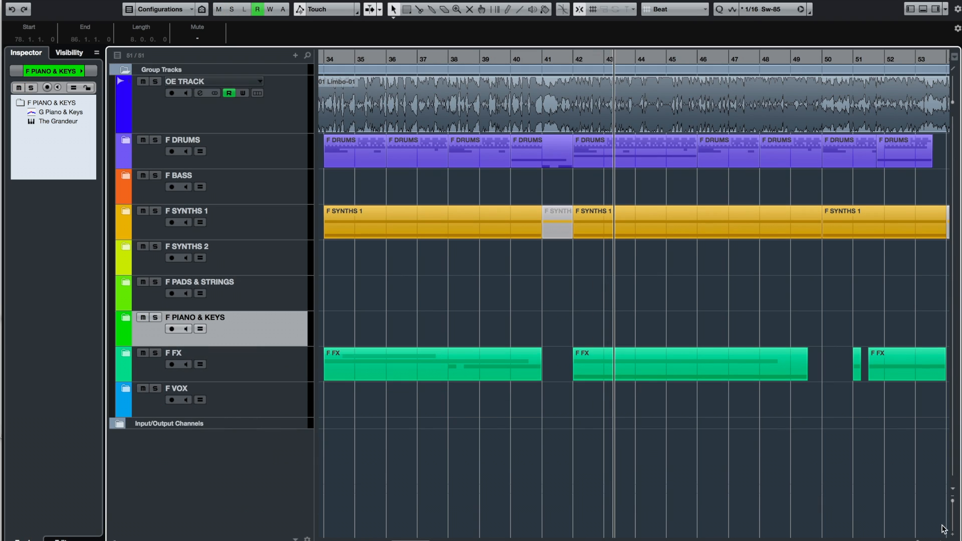
# Survey the full arrangement from start to end and focus on the section around bar 93.
pyautogui.press('g')
pyautogui.press('g')
pyautogui.press('g')
pyautogui.press('g')
pyautogui.press('g')
pyautogui.press('g')
pyautogui.press('g')
pyautogui.press('g')
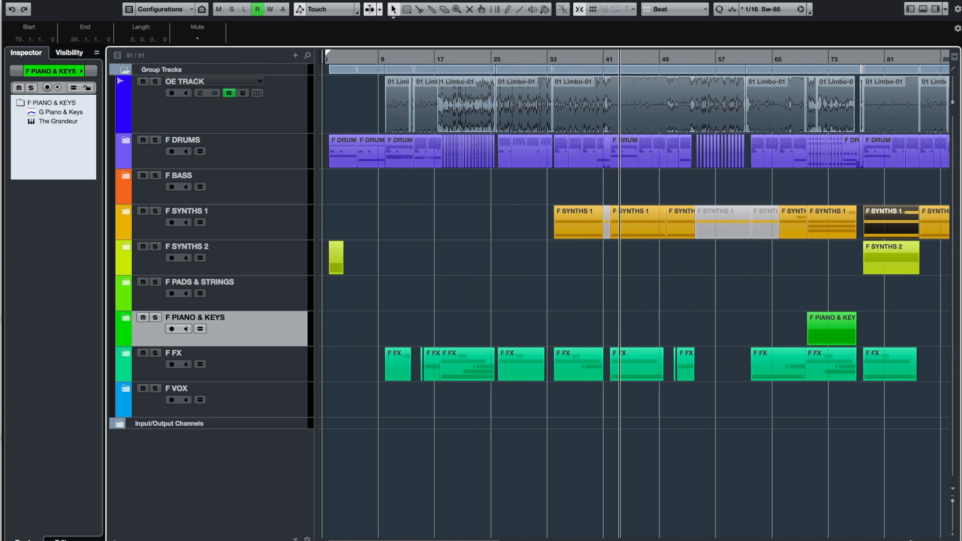
pyautogui.press('g')
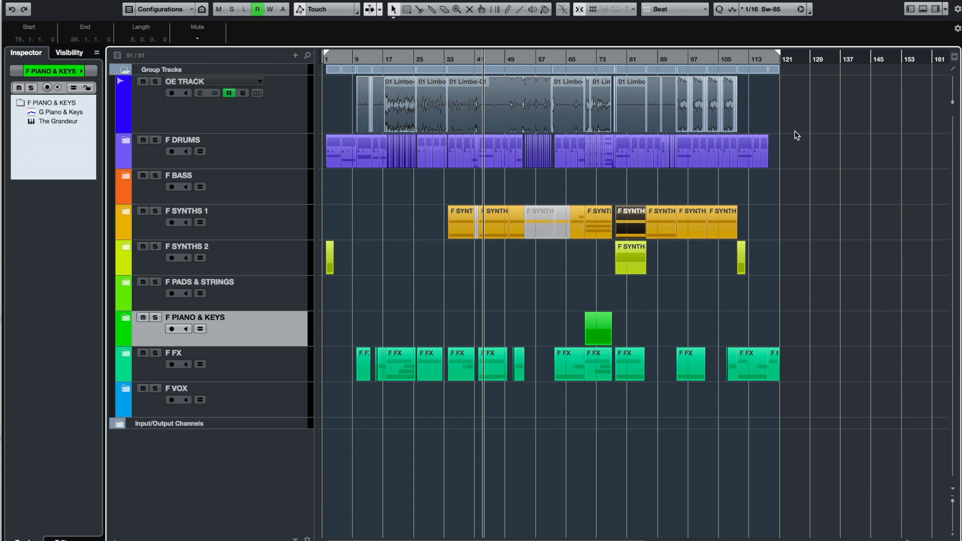
pyautogui.moveTo(677, 58); pyautogui.dragTo(679, 115)
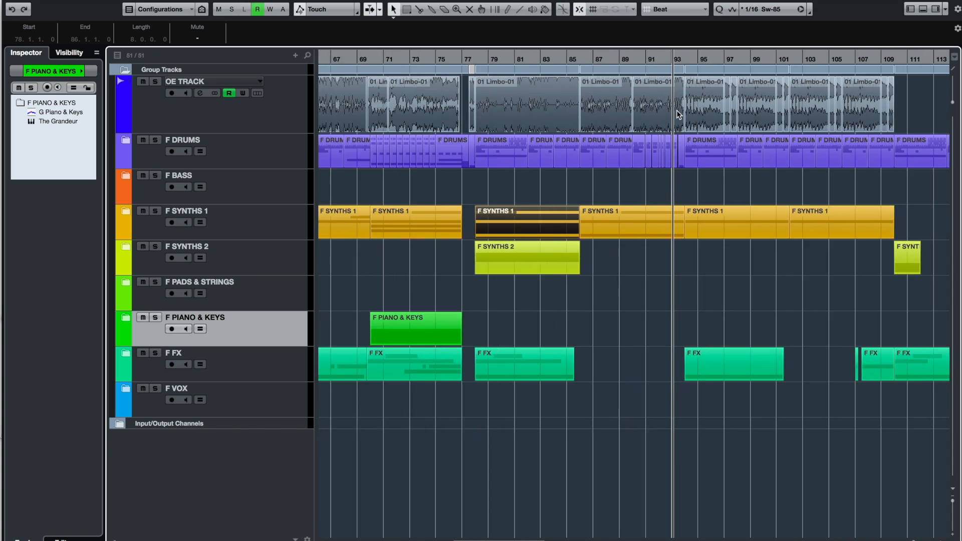
pyautogui.press('h')
pyautogui.press('h')
pyautogui.press('h')
pyautogui.press('h')
pyautogui.press('h')
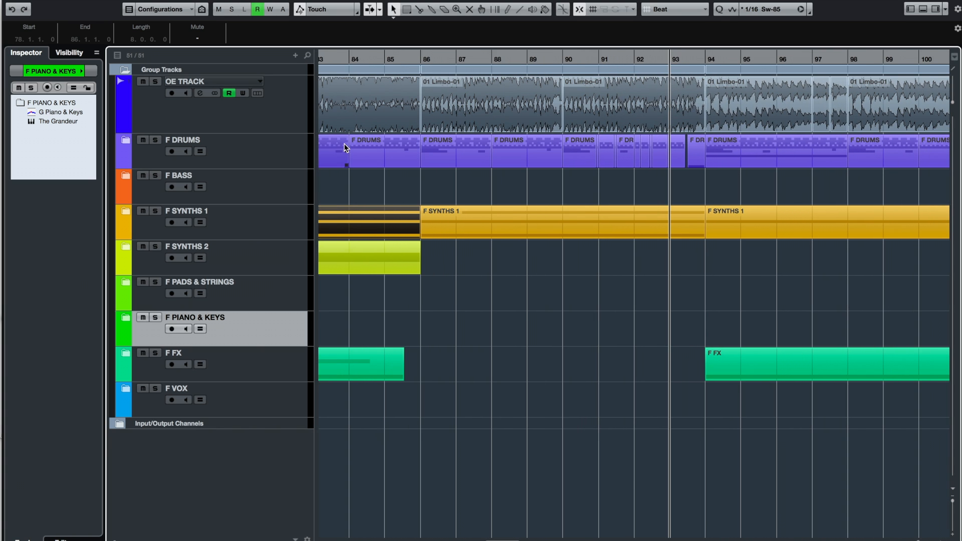
# Select OE TRACK with its waveform enlarged, examine the 01 Limbo-01 slices from bar 94 to 110 and set the play position at bar 94.
pyautogui.click(351, 105)
pyautogui.hscroll(4, 545, 227)
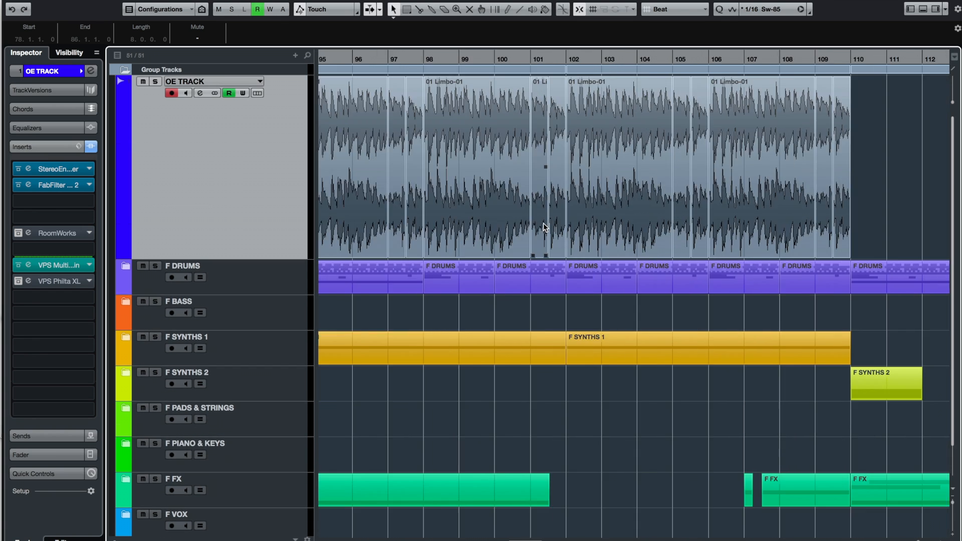
pyautogui.hscroll(-2, 517, 182)
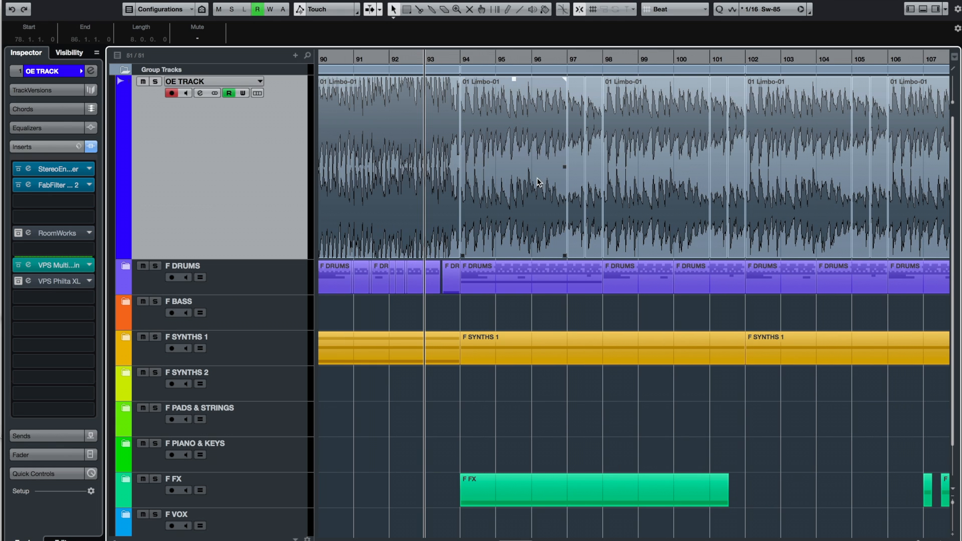
pyautogui.click(601, 126)
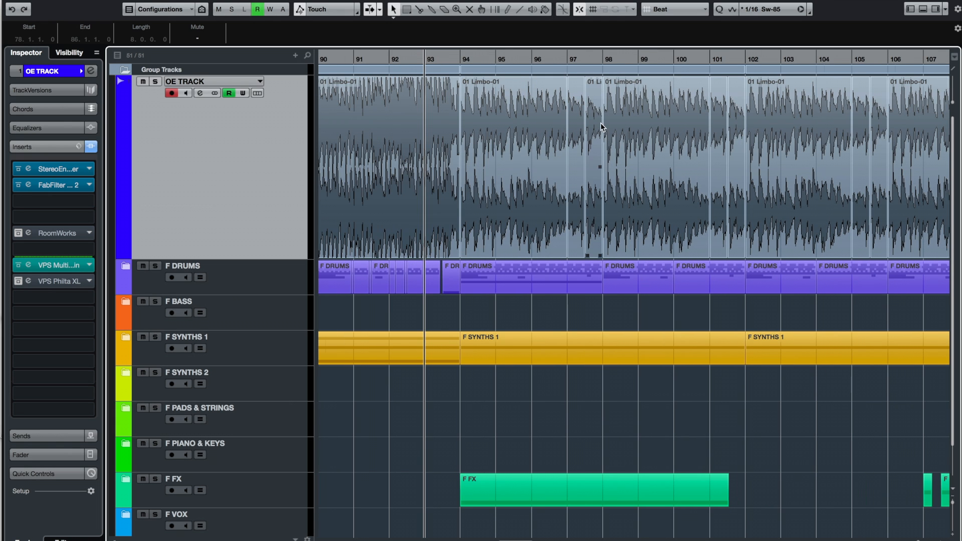
pyautogui.hscroll(2, 601, 127)
pyautogui.click(396, 58)
pyautogui.hscroll(-1, 552, 145)
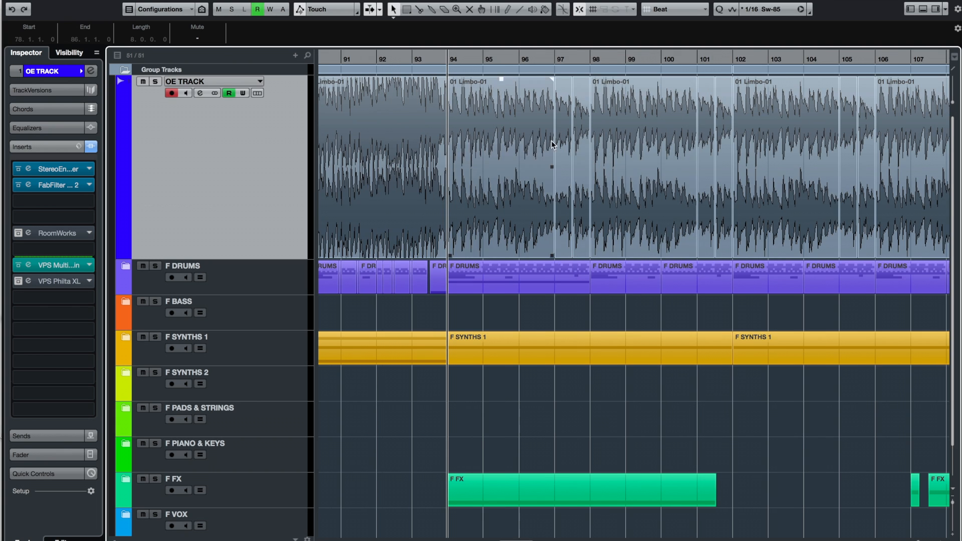
pyautogui.hscroll(5, 724, 165)
pyautogui.hscroll(-6, 832, 153)
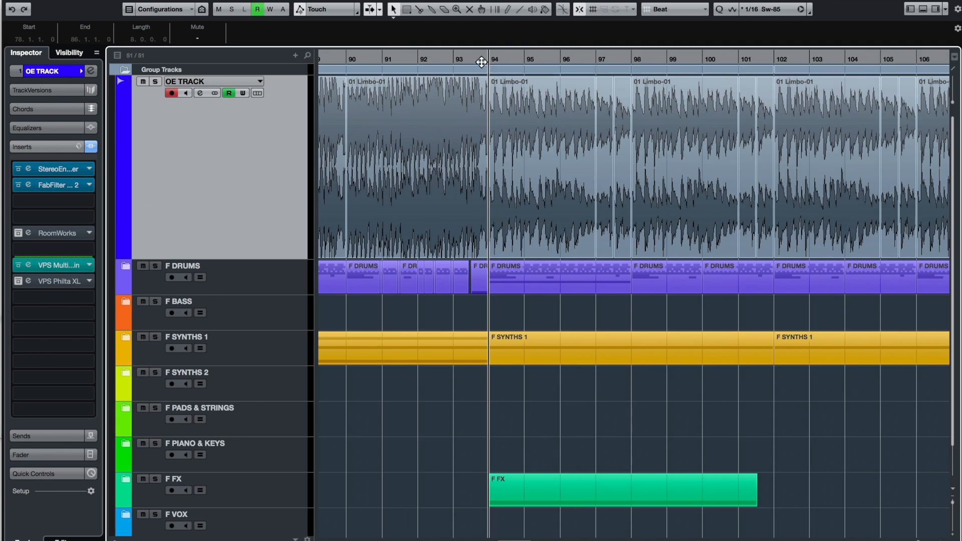
# Solo OE TRACK, mute the F SYNTHS 1 parts at bars 94 and 102, and play from bar 94.
pyautogui.click(156, 82)
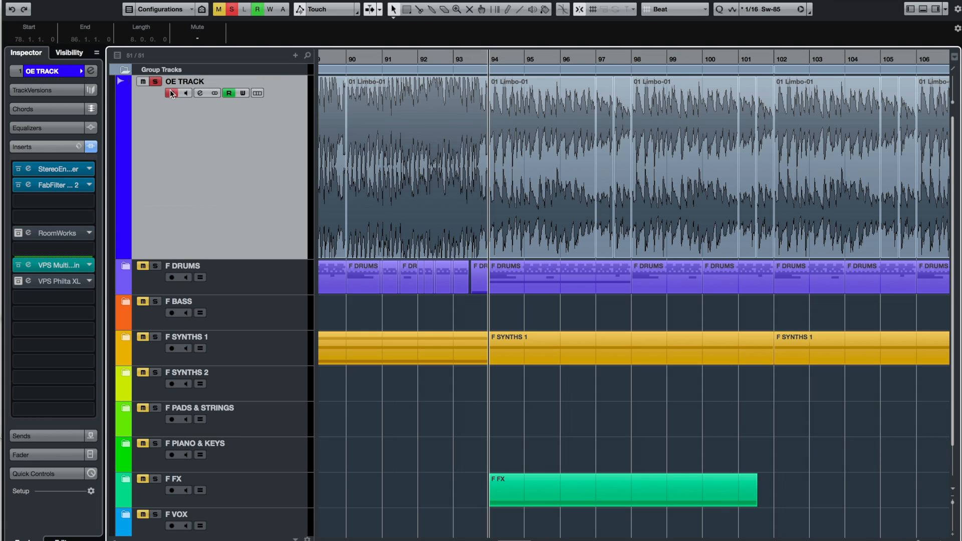
pyautogui.moveTo(844, 410); pyautogui.dragTo(608, 350)
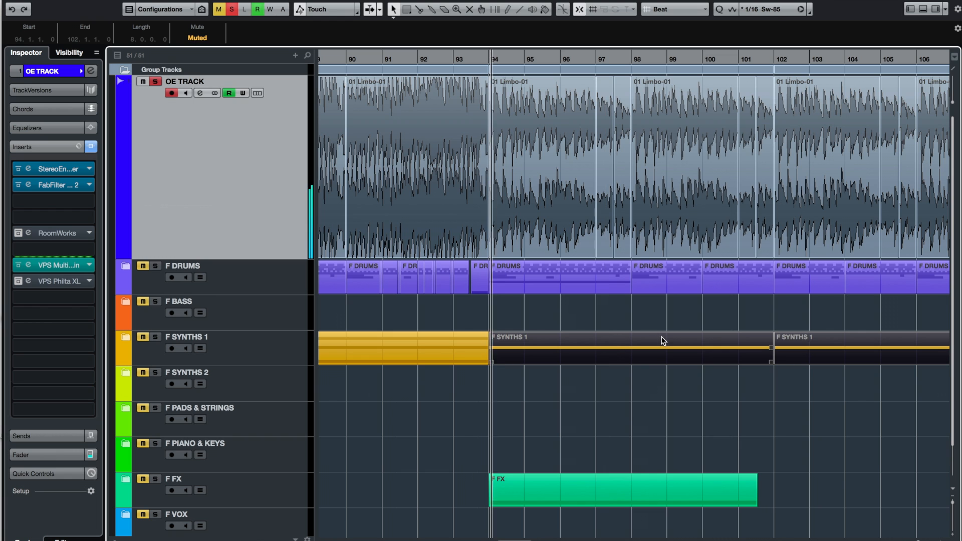
pyautogui.press('g')
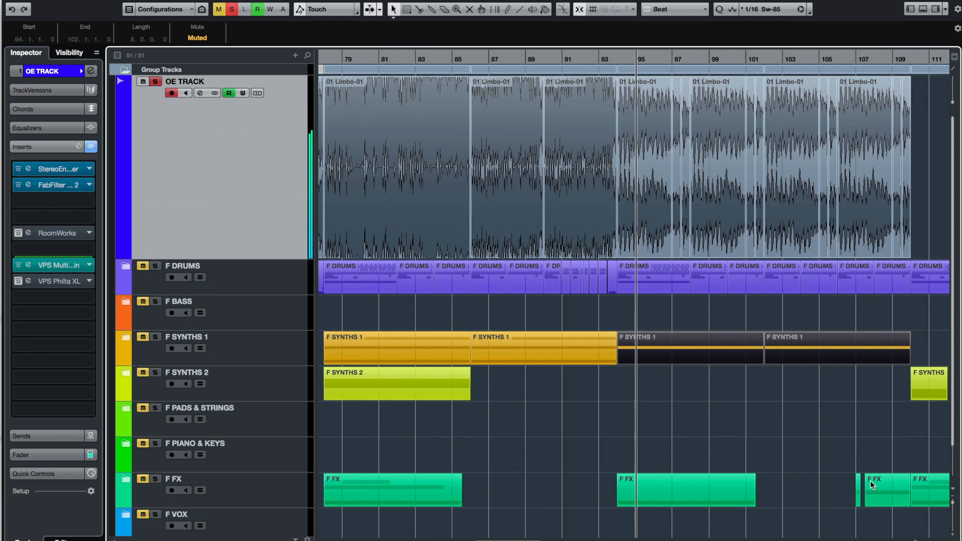
# Audition the soloed 01 Limbo-01 slices of OE TRACK from bar 94 to about bar 98.
pyautogui.hscroll(3, 838, 431)
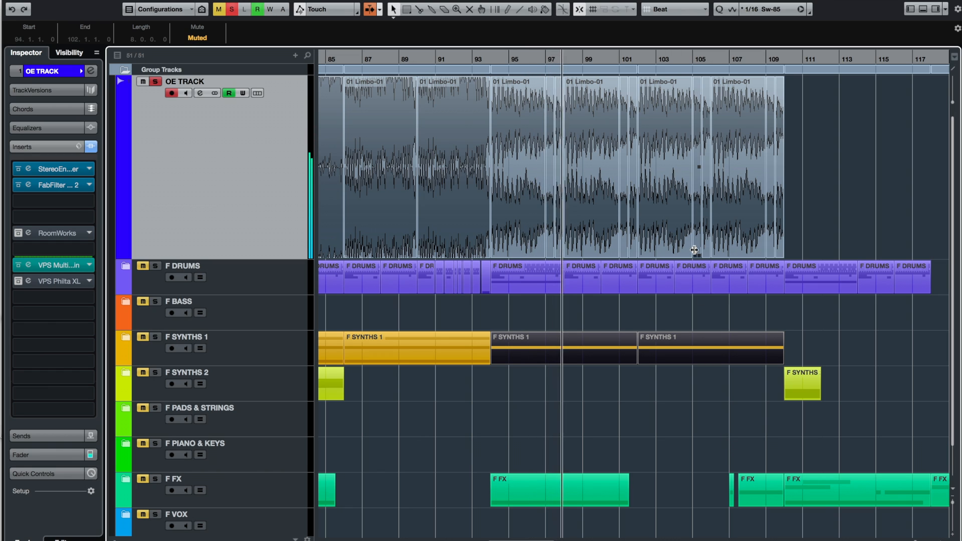
pyautogui.press('f')
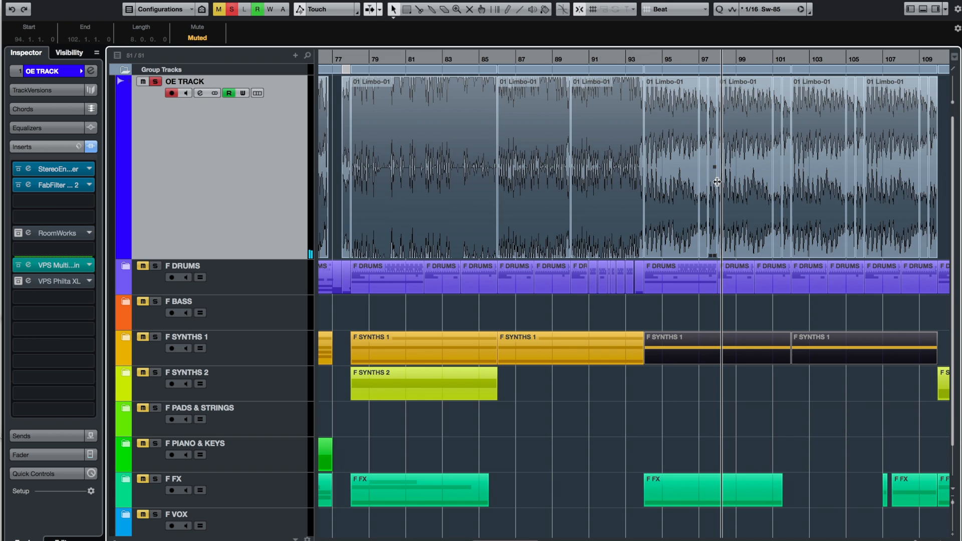
pyautogui.hscroll(4, 718, 182)
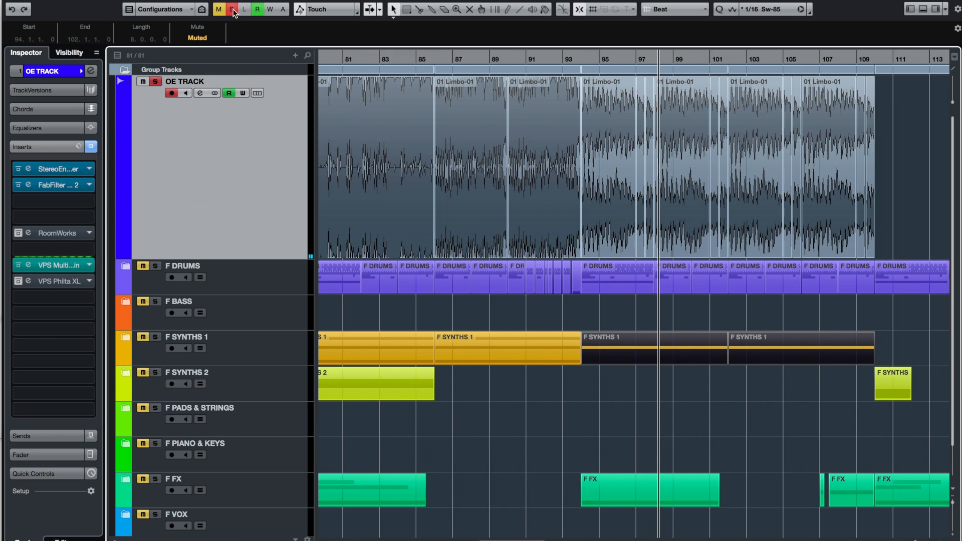
# Clear all solos and mutes and reduce the height of OE TRACK.
pyautogui.click(233, 10)
pyautogui.moveTo(236, 260); pyautogui.dragTo(256, 147)
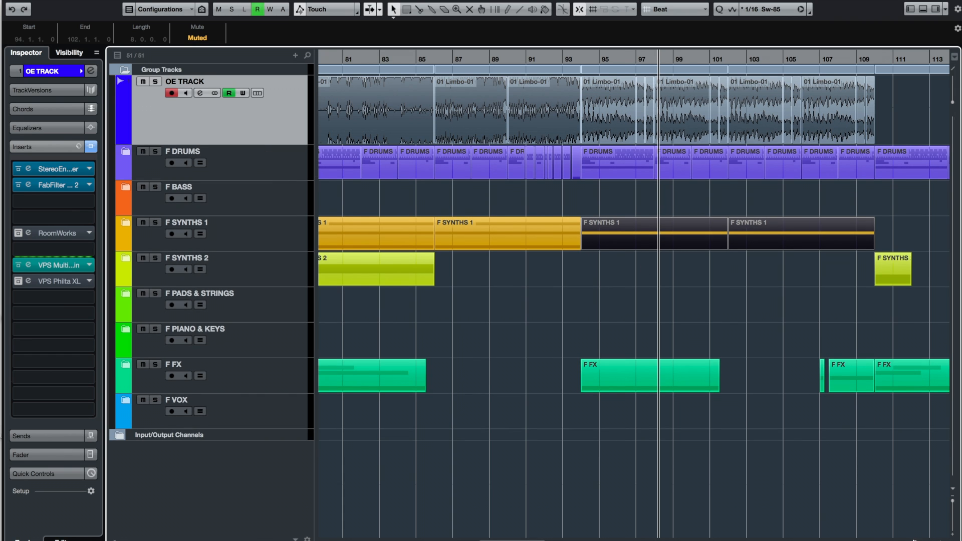
pyautogui.press('g')
pyautogui.press('g')
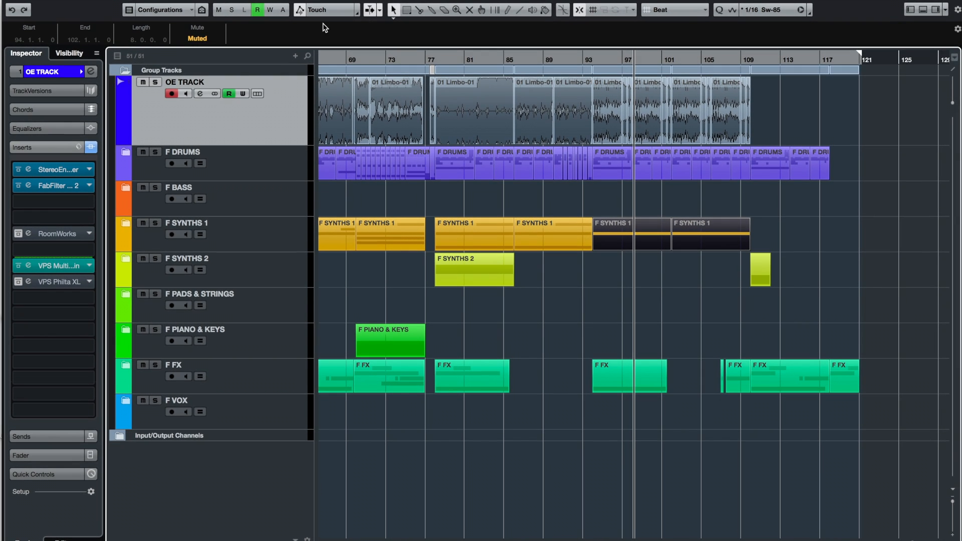
# Open the MixConsole and bring the Stereo Out channel with its inserts into view.
pyautogui.click(291, 0)
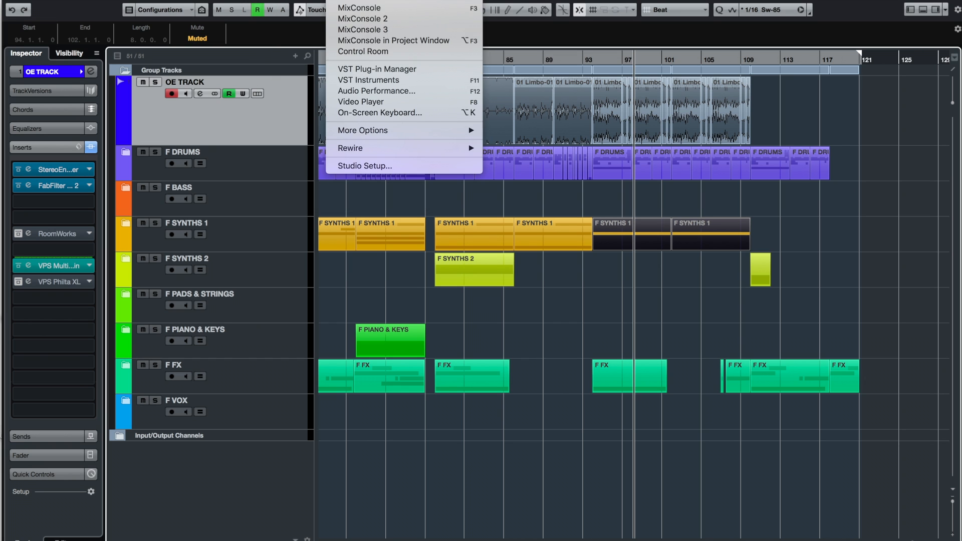
pyautogui.click(538, 119)
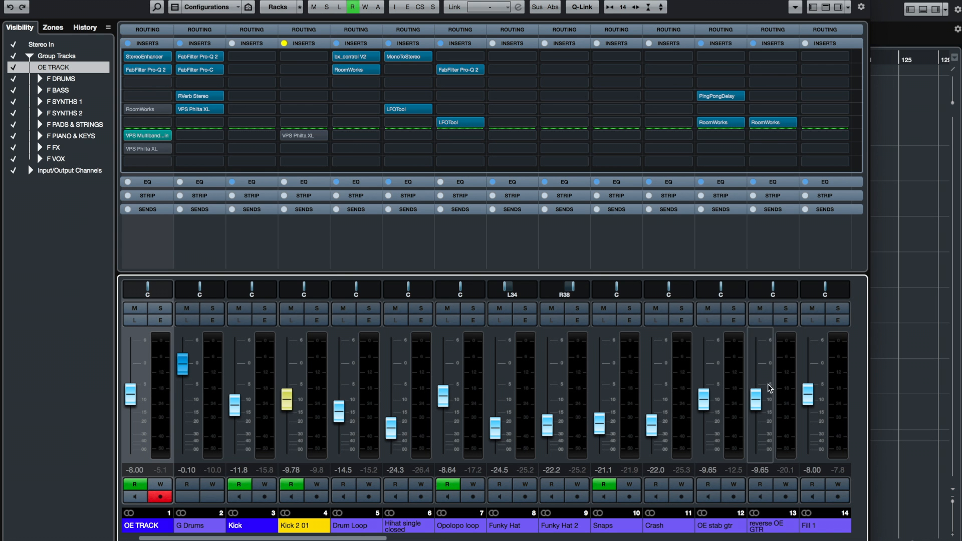
pyautogui.click(845, 539)
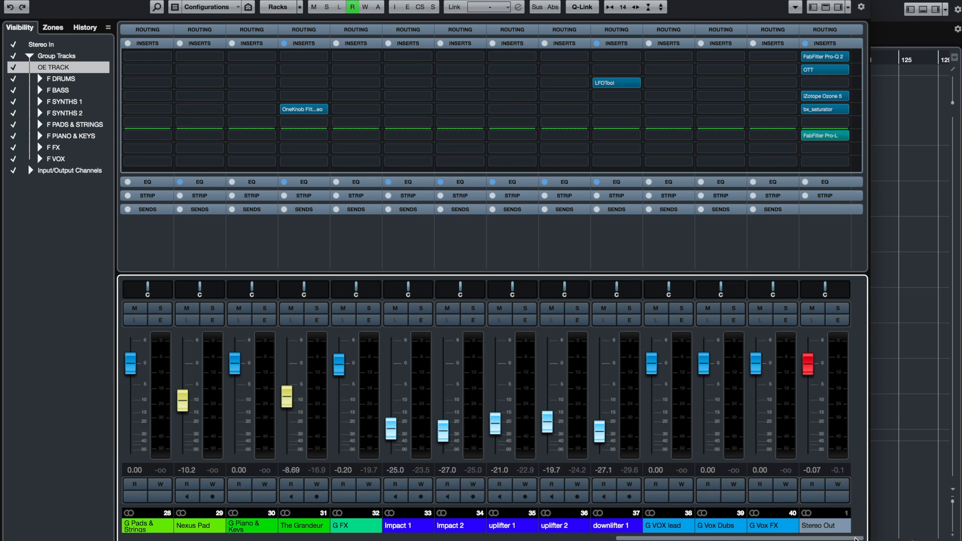
pyautogui.moveTo(755, 21); pyautogui.dragTo(817, 21)
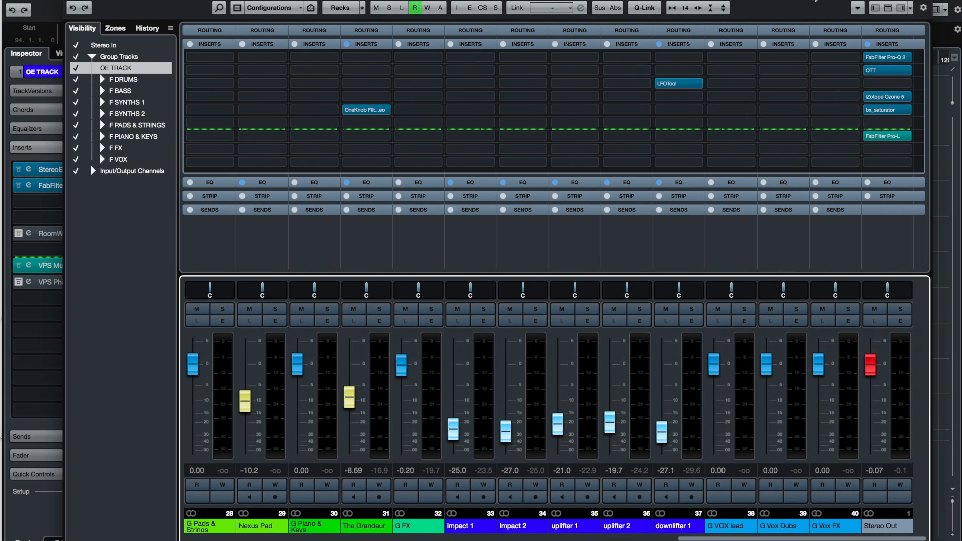
# Inspect the low-cut and high-cut bands of FabFilter Pro-Q 2 in Stereo Out insert 1 and close the plug-in.
pyautogui.click(881, 58)
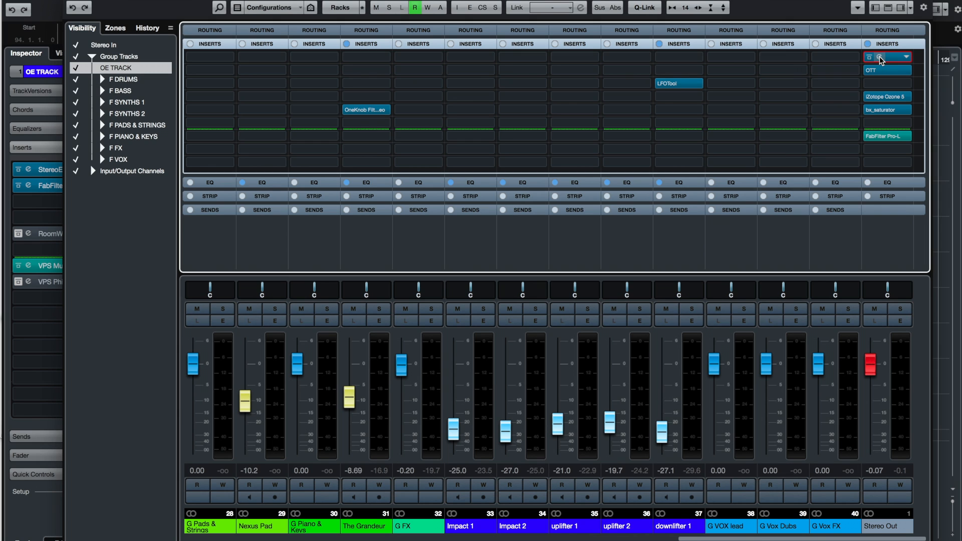
pyautogui.click(880, 58)
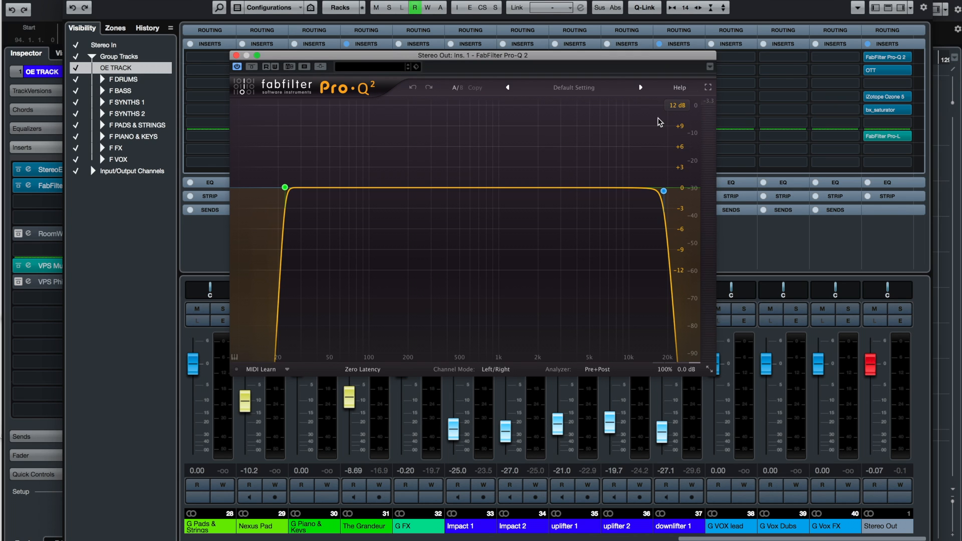
pyautogui.moveTo(461, 56); pyautogui.dragTo(475, 63)
pyautogui.moveTo(679, 197)
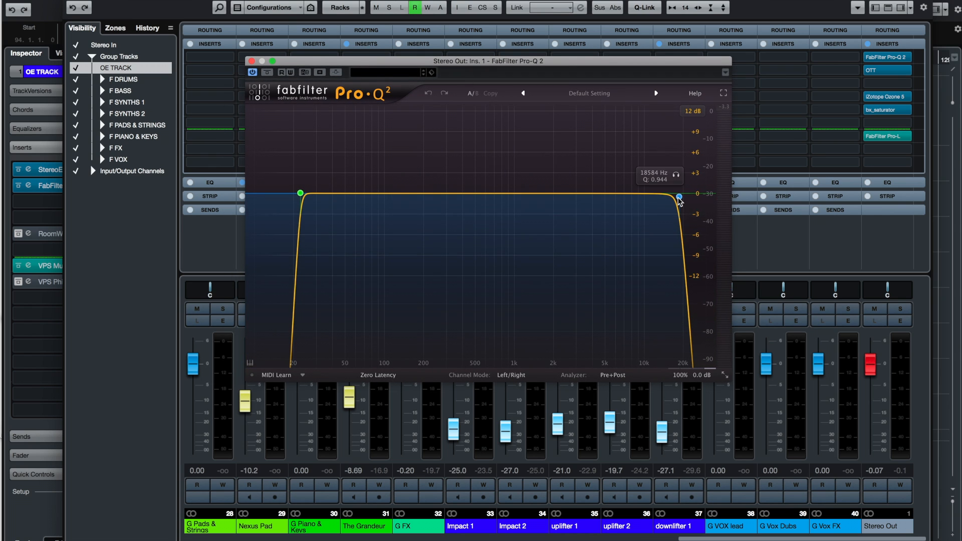
pyautogui.moveTo(302, 196)
pyautogui.moveTo(511, 63); pyautogui.dragTo(523, 65)
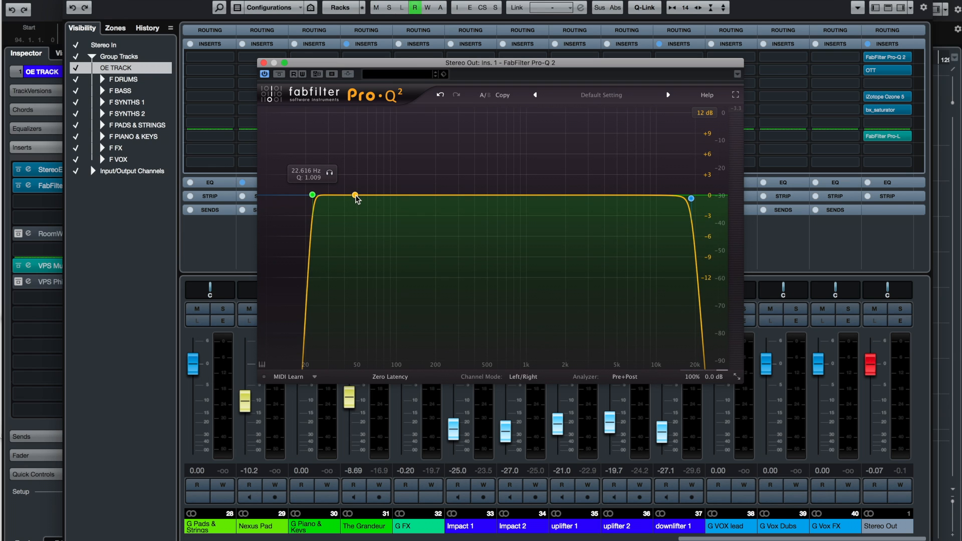
pyautogui.click(827, 96)
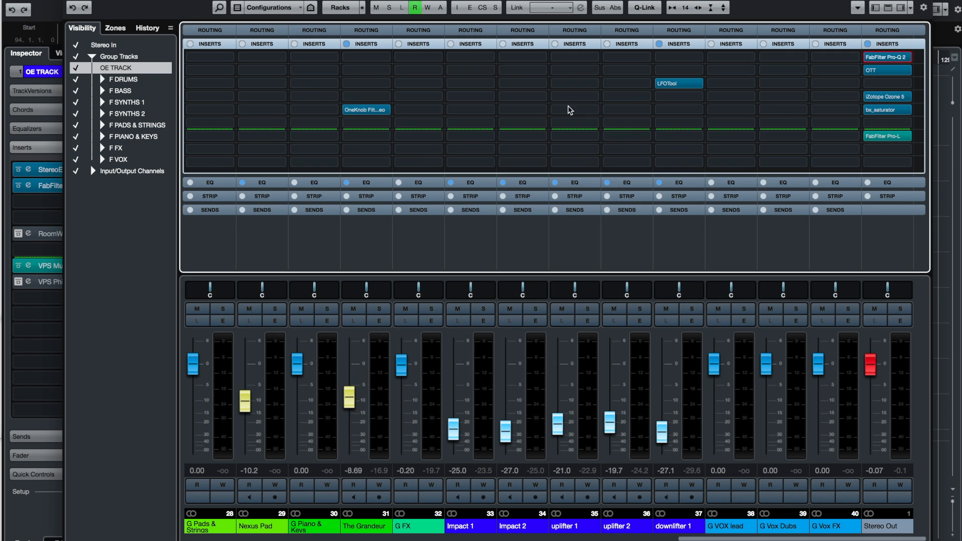
# Examine the OTT multiband compressor settings in Stereo Out insert 2 and close the plug-in.
pyautogui.click(881, 73)
pyautogui.moveTo(479, 67); pyautogui.dragTo(569, 95)
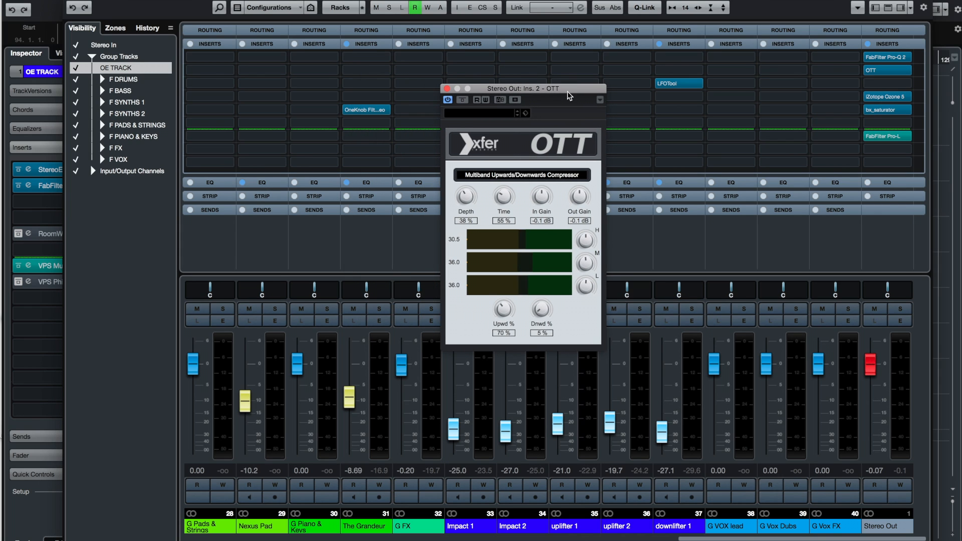
pyautogui.moveTo(559, 89); pyautogui.dragTo(557, 74)
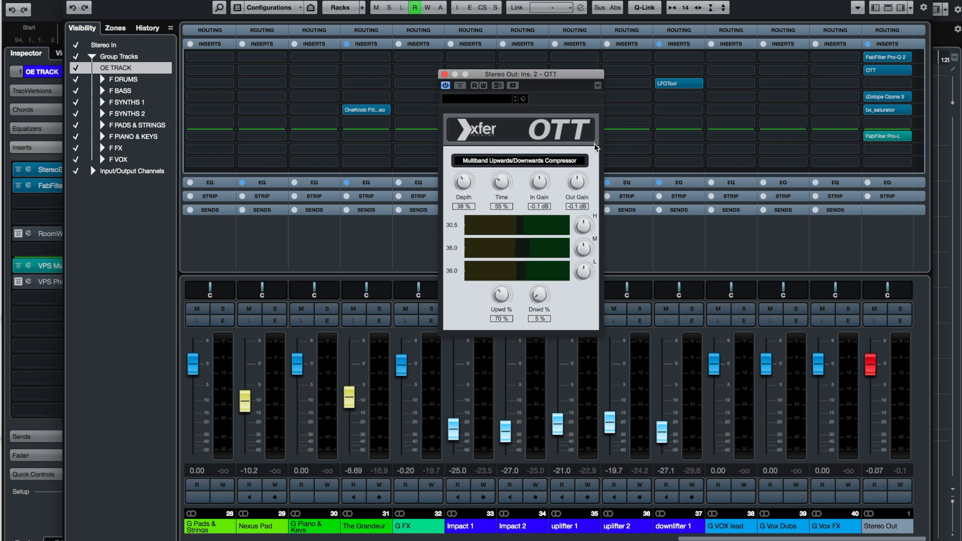
pyautogui.moveTo(580, 75); pyautogui.dragTo(626, 73)
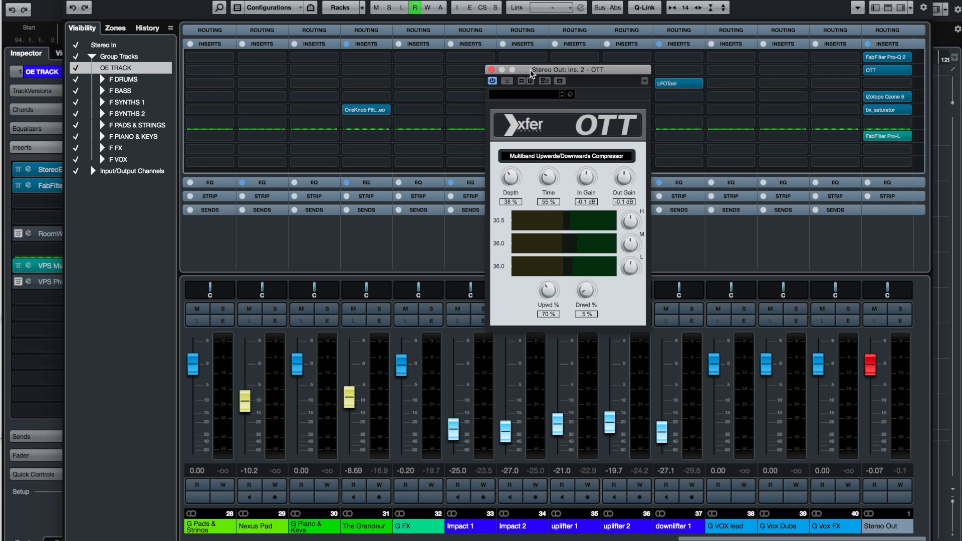
pyautogui.click(492, 70)
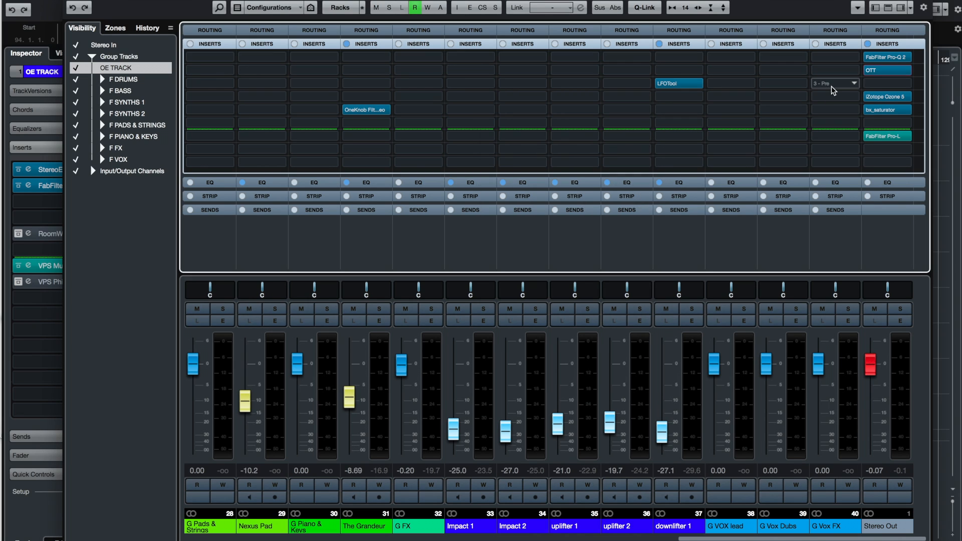
# Open iZotope Ozone 5 on Stereo Out, dismiss its Preset Manager, and view the Dynamics, Stereo Imaging and Maximizer modules.
pyautogui.click(881, 96)
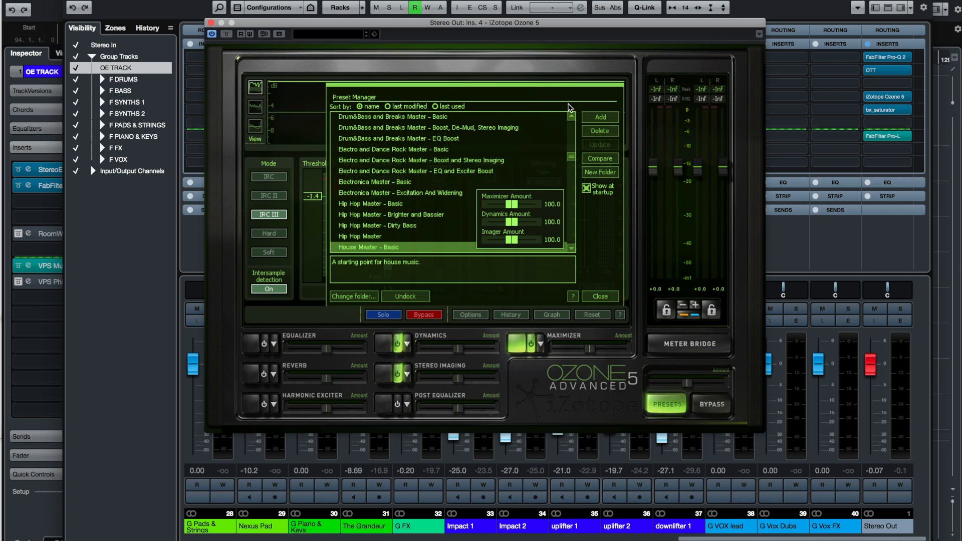
pyautogui.click(605, 297)
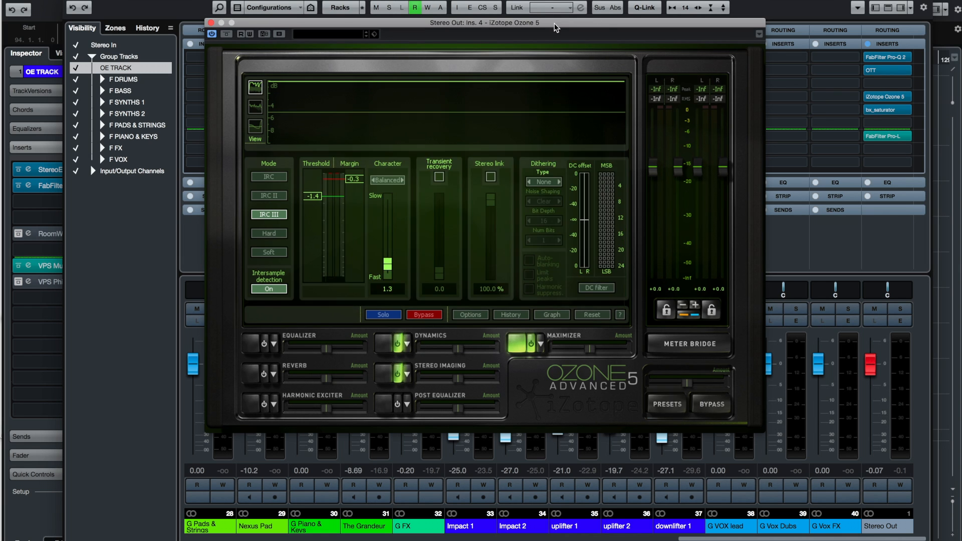
pyautogui.moveTo(555, 26)
pyautogui.mouseDown()
pyautogui.moveTo(567, 26)
pyautogui.moveTo(557, 25)
pyautogui.mouseUp()
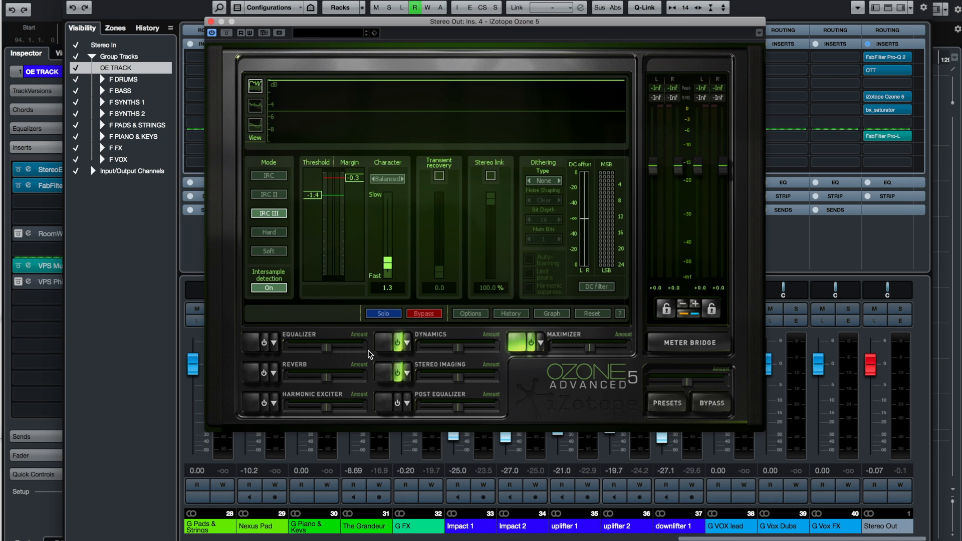
pyautogui.click(385, 344)
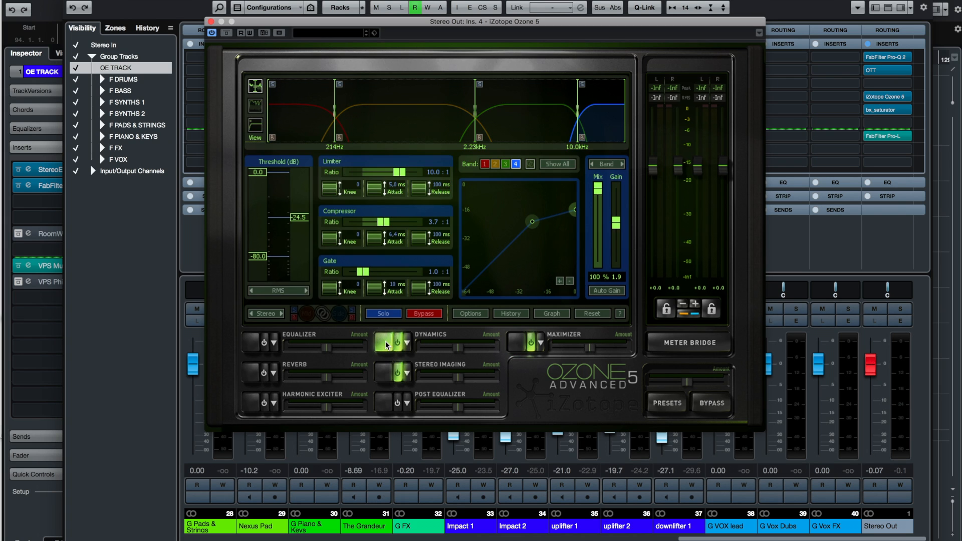
pyautogui.click(386, 373)
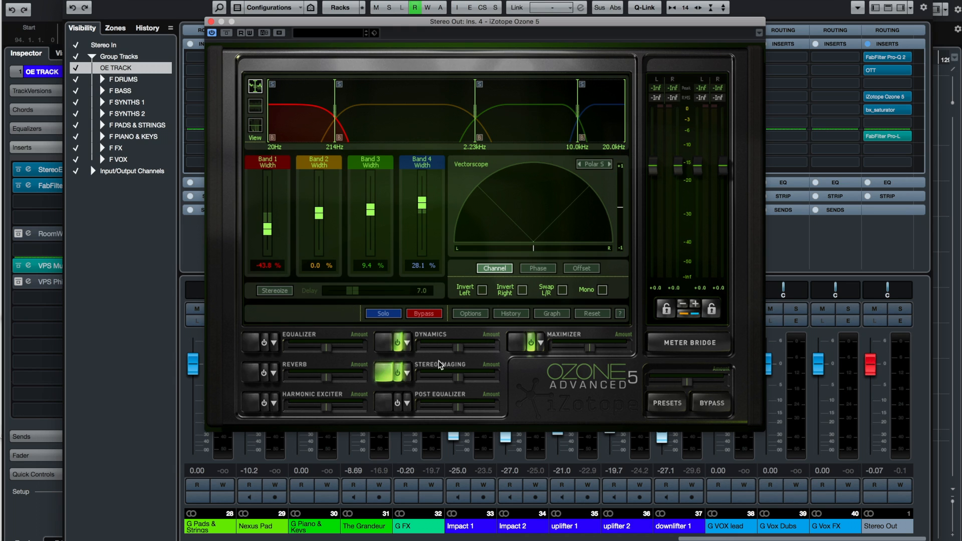
pyautogui.click(516, 344)
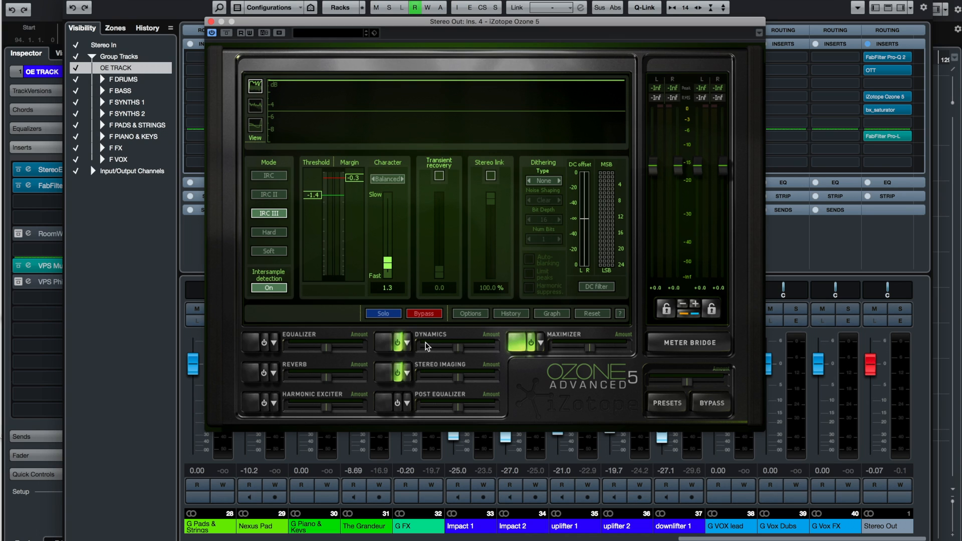
# Step through the limiter, compressor and gate settings of all four bands in Ozone 5's Dynamics module.
pyautogui.click(386, 343)
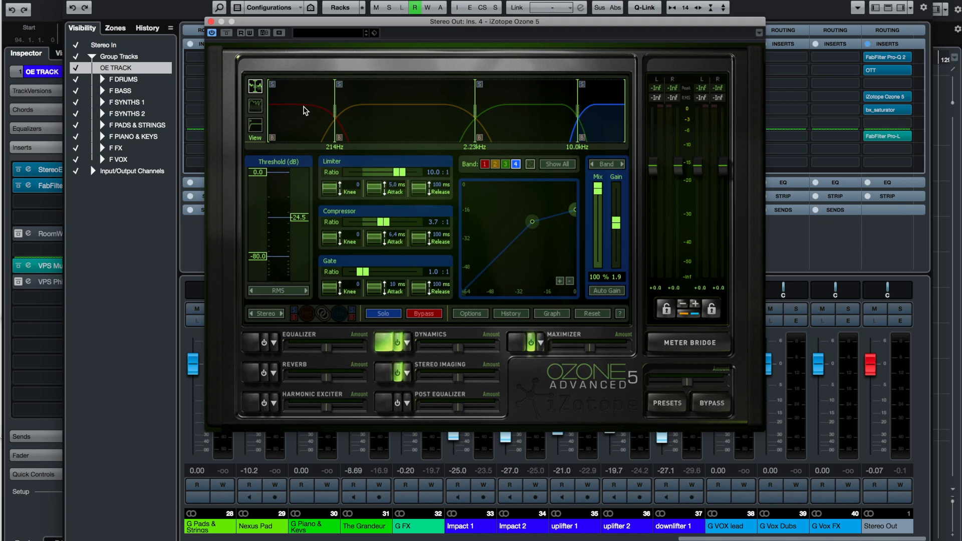
pyautogui.click(304, 109)
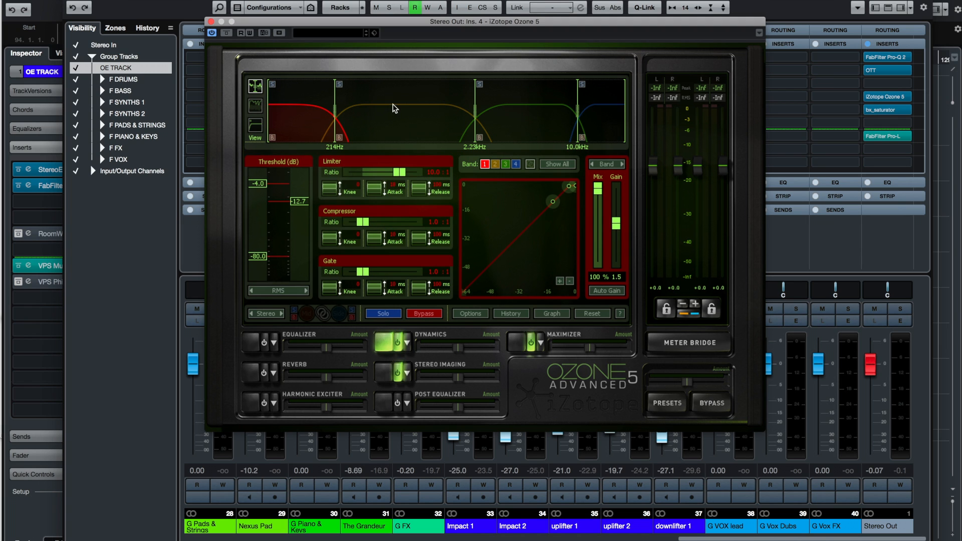
pyautogui.click(392, 107)
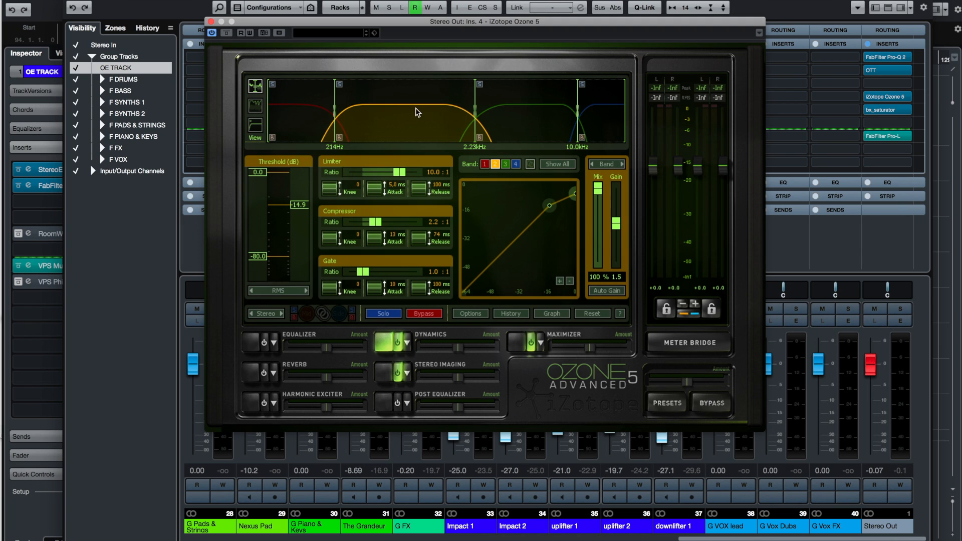
pyautogui.click(543, 107)
pyautogui.click(616, 106)
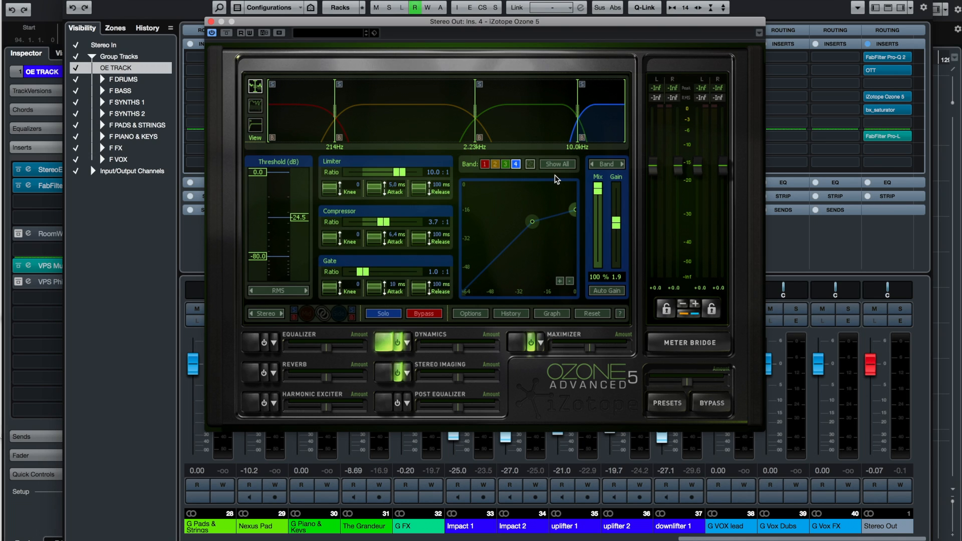
# Check the threshold meter and crossover settings in Ozone 5's Dynamics options and close the dialog.
pyautogui.moveTo(468, 26); pyautogui.dragTo(467, 28)
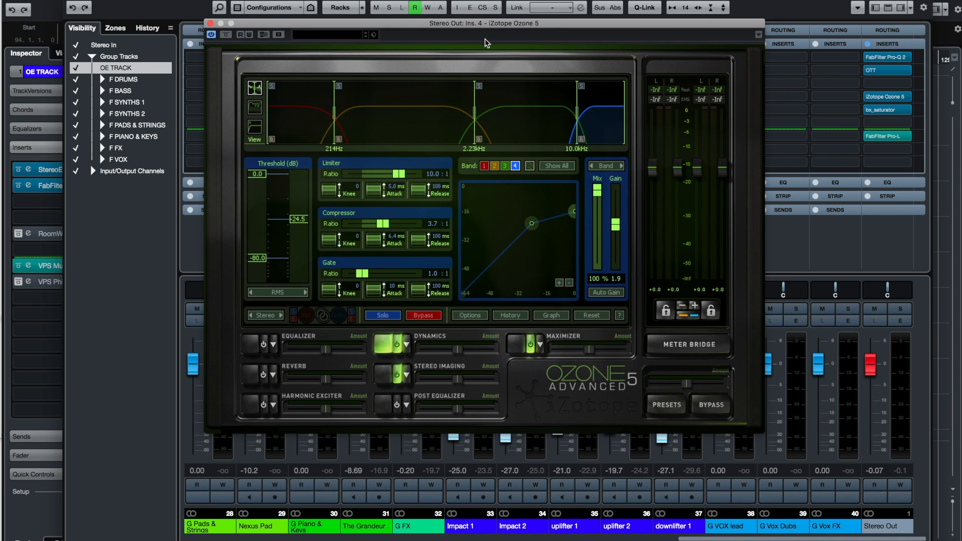
pyautogui.moveTo(519, 26); pyautogui.dragTo(520, 26)
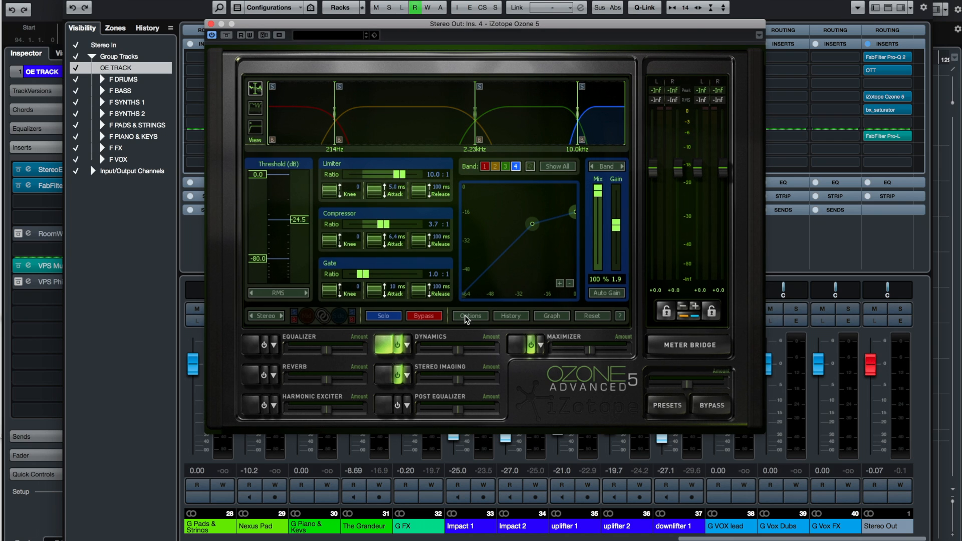
pyautogui.click(465, 317)
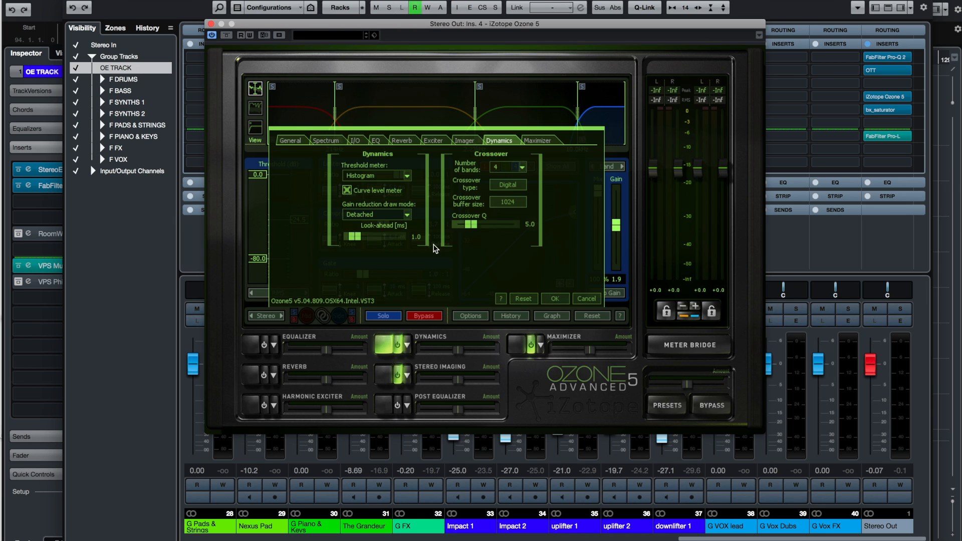
pyautogui.click(555, 299)
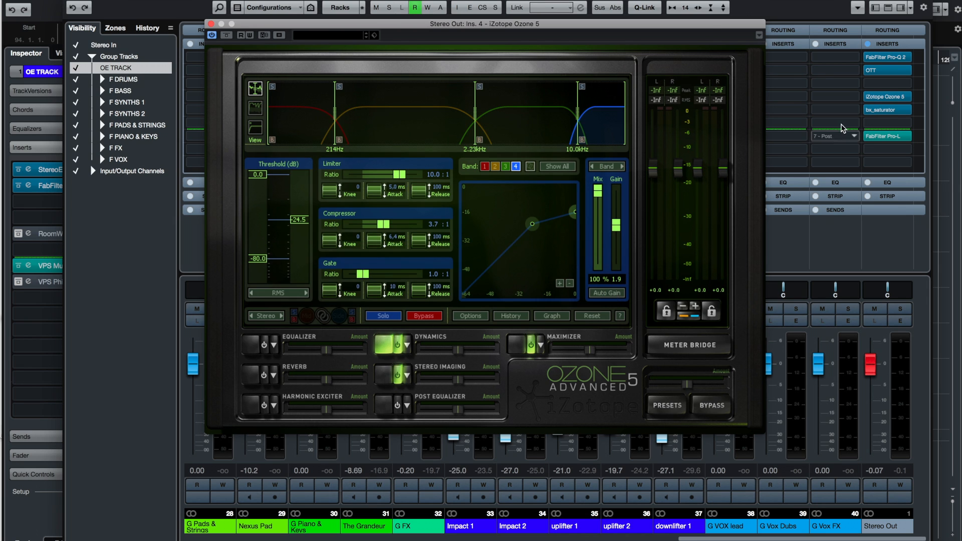
pyautogui.moveTo(711, 26); pyautogui.dragTo(721, 26)
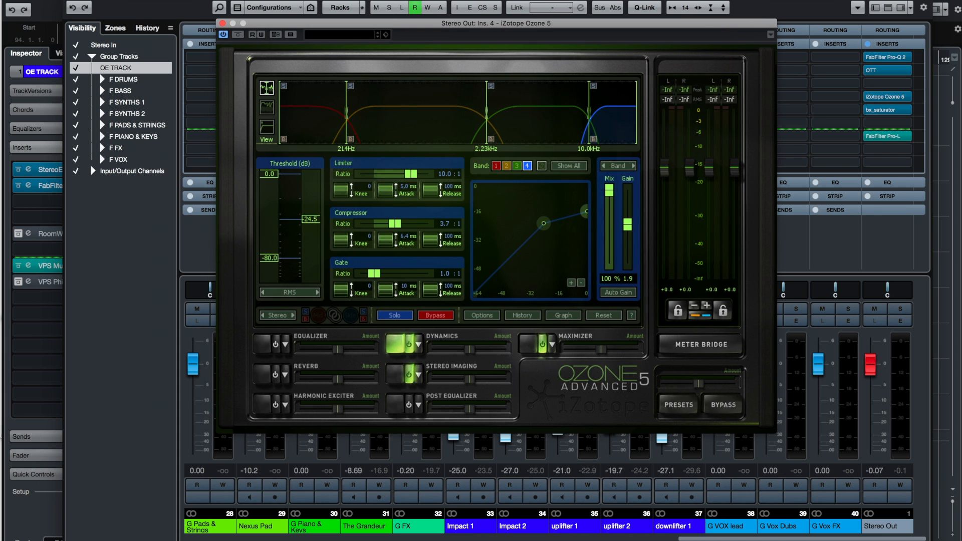
# Hide the mixer, move the Ozone 5 window over the arrangement, and check the Dynamics options.
pyautogui.press('F3')
pyautogui.moveTo(361, 25); pyautogui.dragTo(346, 186)
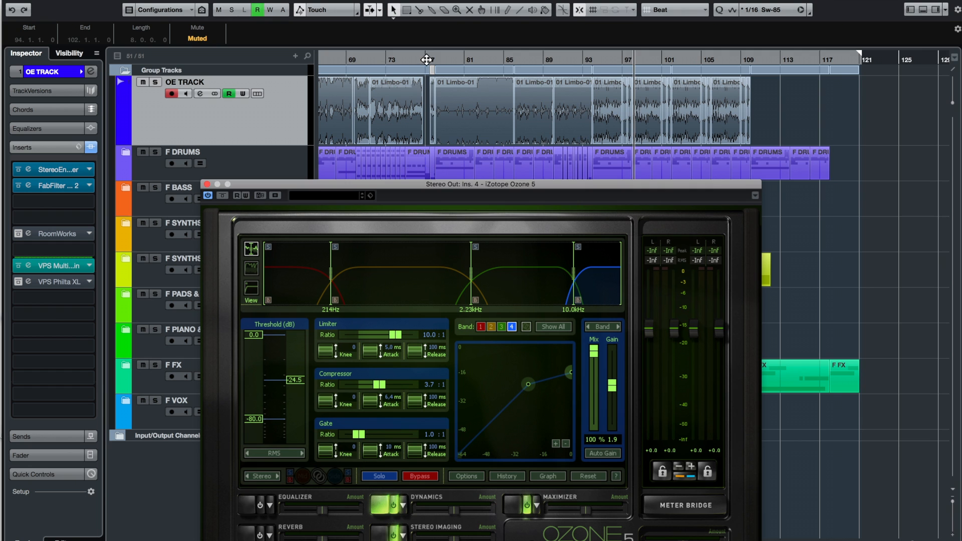
pyautogui.moveTo(479, 175); pyautogui.dragTo(481, 82)
pyautogui.click(475, 373)
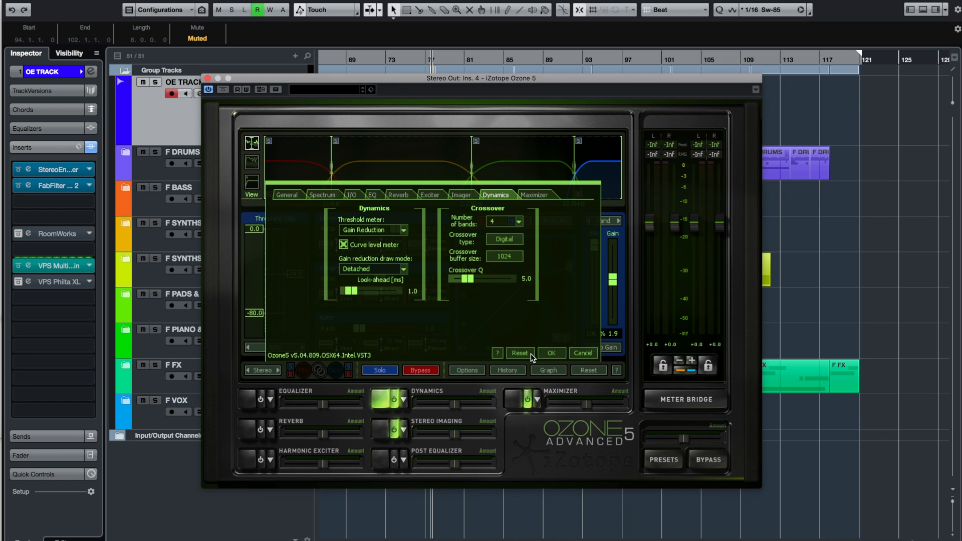
pyautogui.click(554, 353)
# Play the song and compare the threshold meters of all four Ozone 5 Dynamics bands.
pyautogui.press('space')
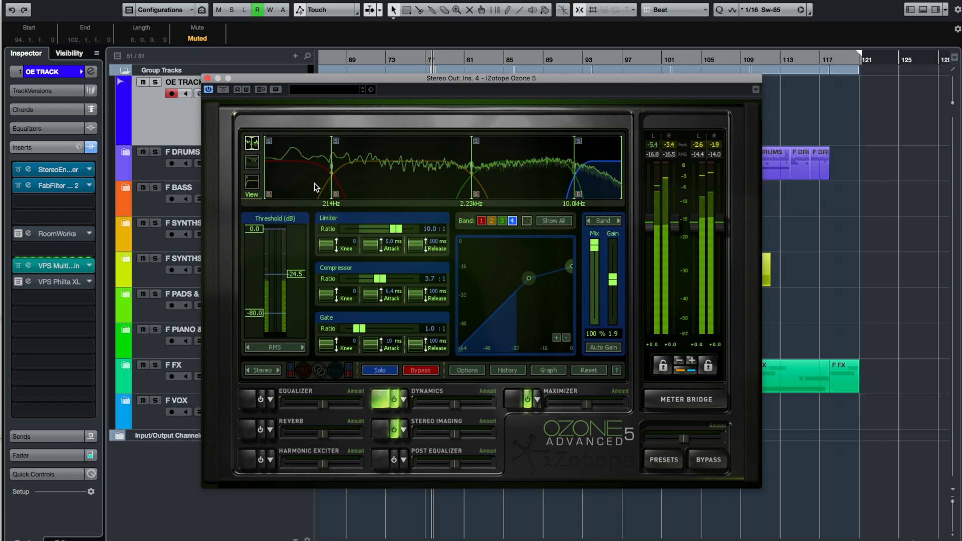
pyautogui.click(307, 167)
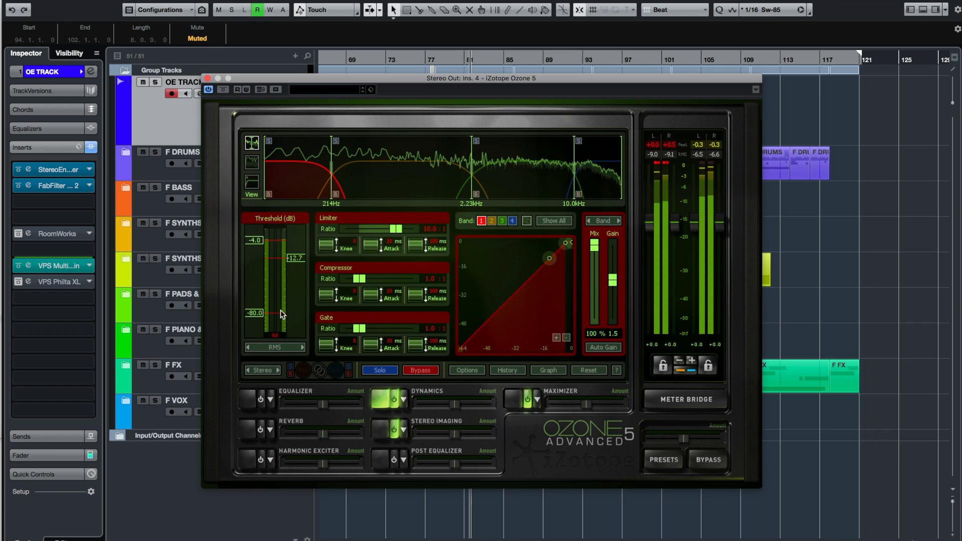
pyautogui.click(395, 174)
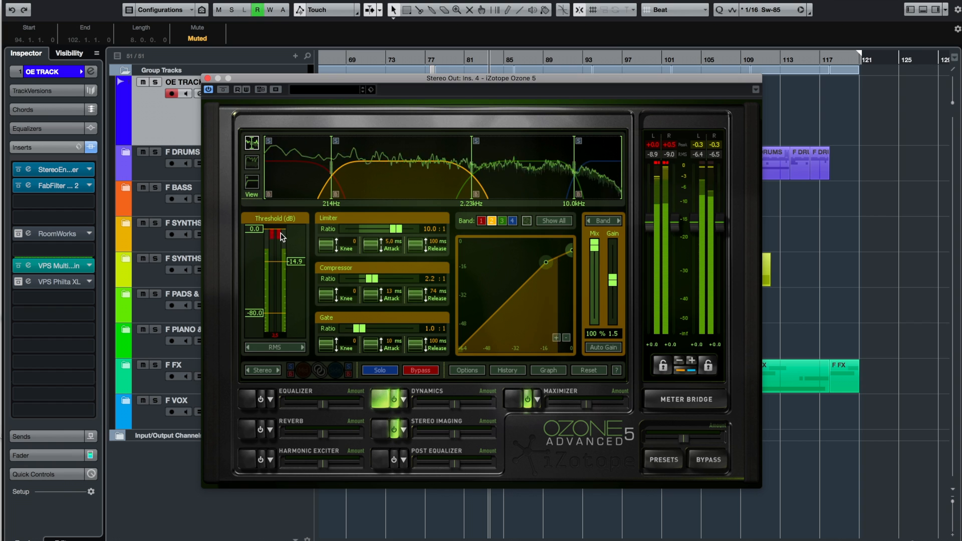
pyautogui.click(518, 163)
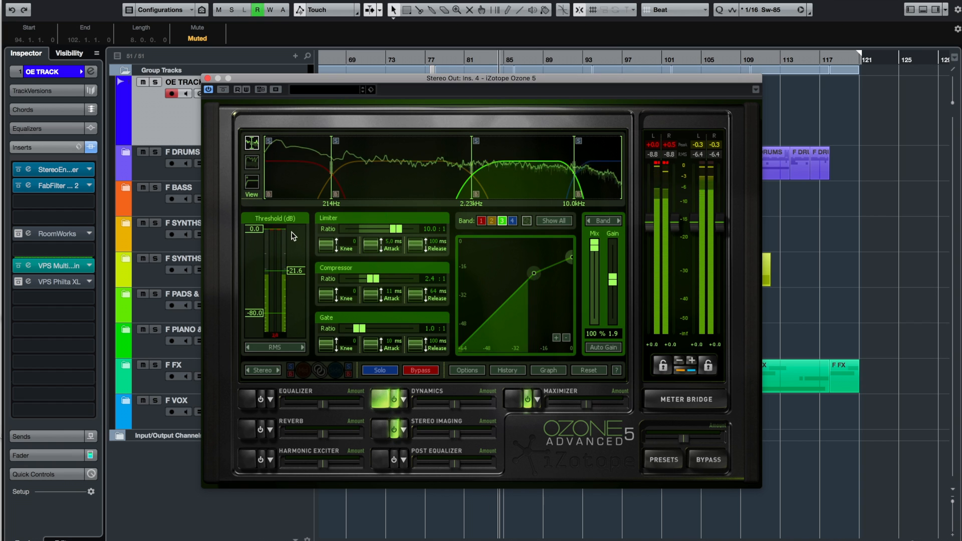
pyautogui.click(607, 167)
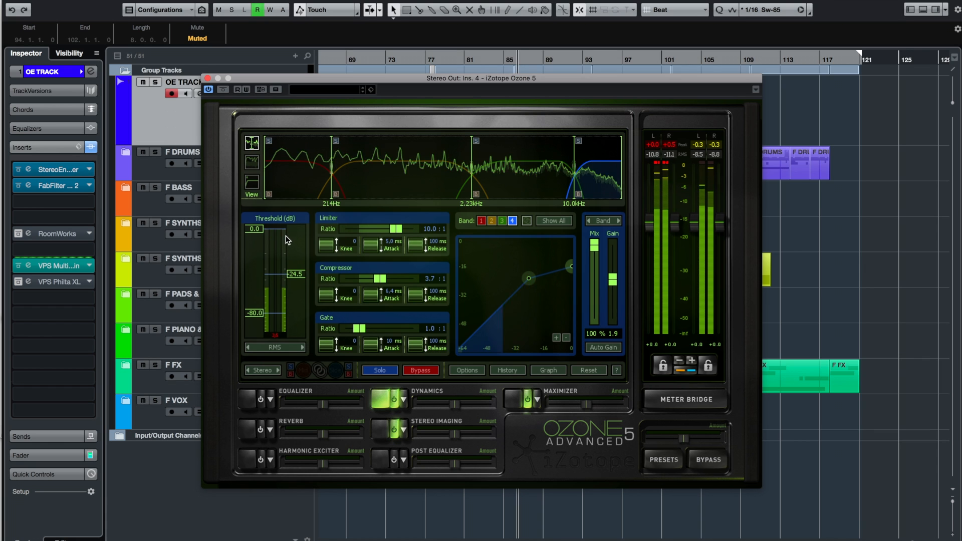
pyautogui.click(524, 161)
pyautogui.click(426, 167)
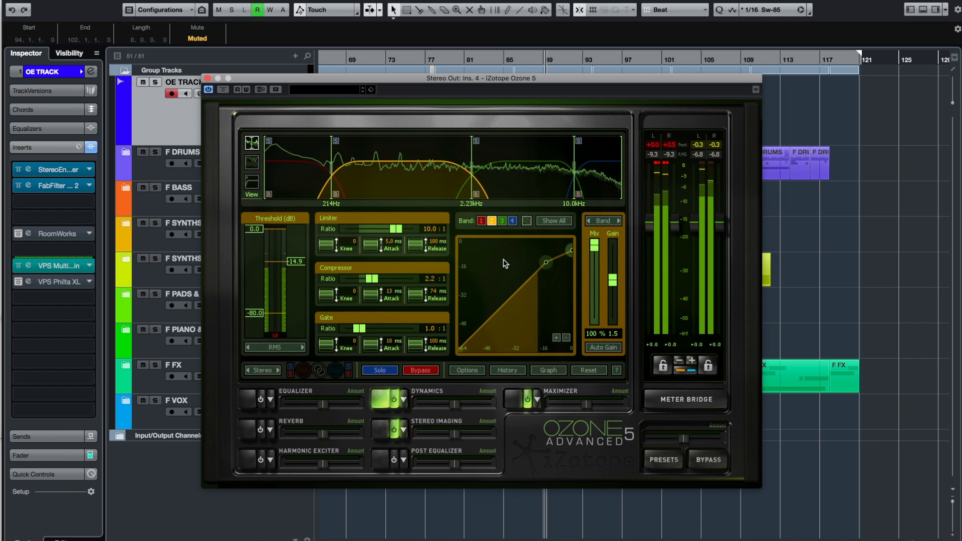
pyautogui.click(314, 168)
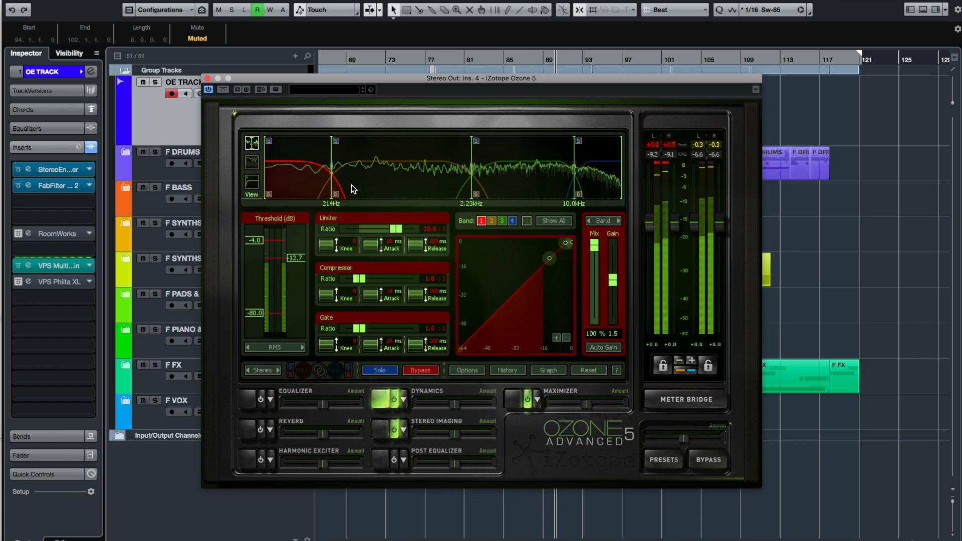
# Change the threshold meter to Histogram in Ozone 5's Dynamics options.
pyautogui.click(471, 371)
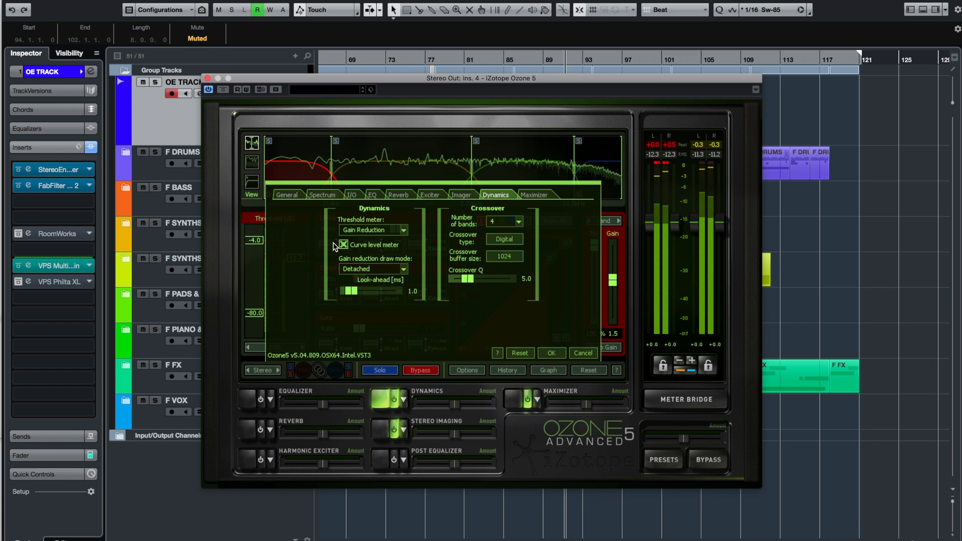
pyautogui.click(369, 234)
pyautogui.click(374, 245)
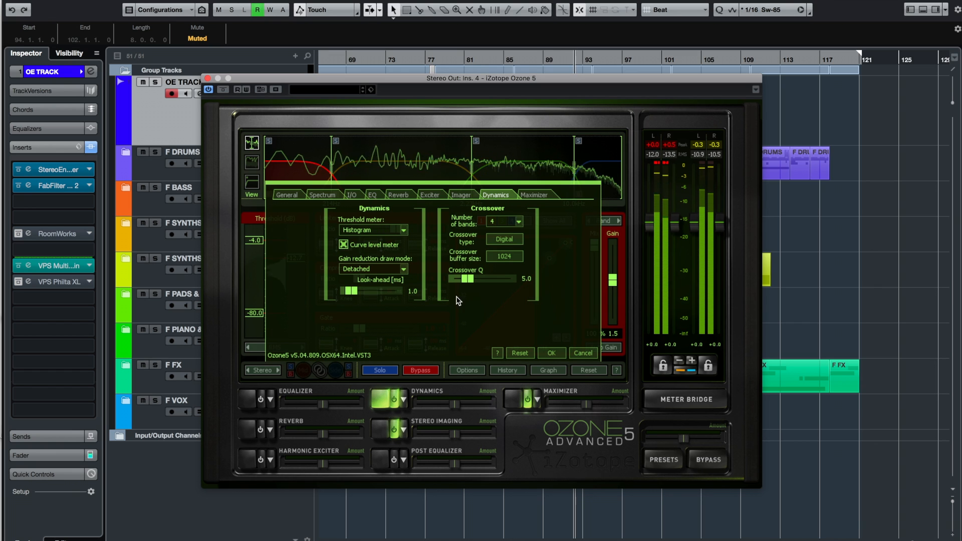
pyautogui.click(550, 354)
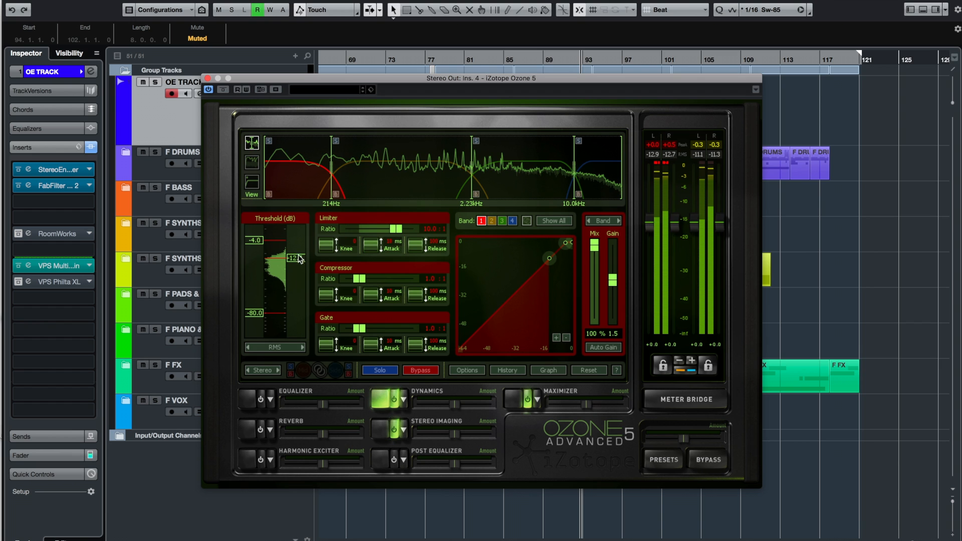
# Check each band's histogram and set the compressor threshold to -15.2 dB on band 2 and -23.0 dB on band 3.
pyautogui.click(381, 168)
pyautogui.moveTo(299, 259); pyautogui.dragTo(299, 263)
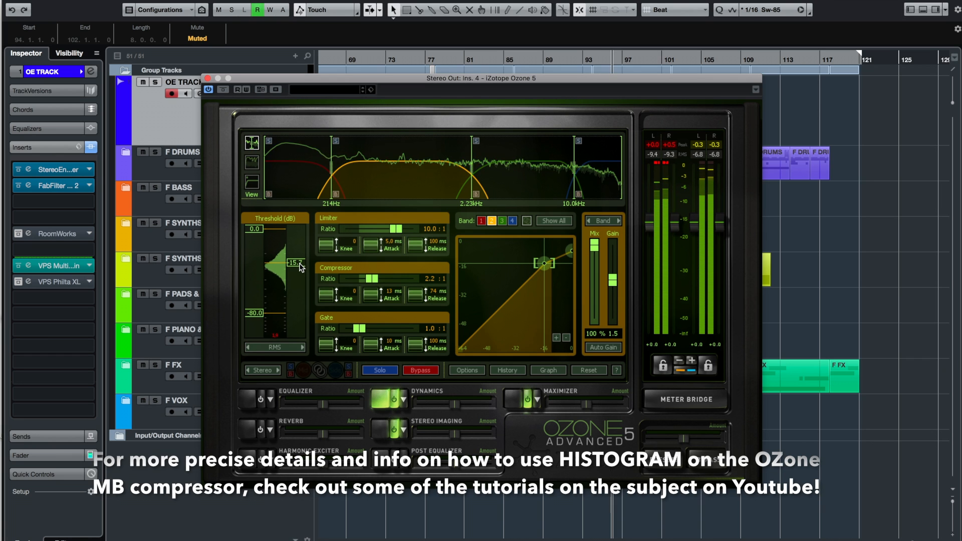
pyautogui.click(493, 173)
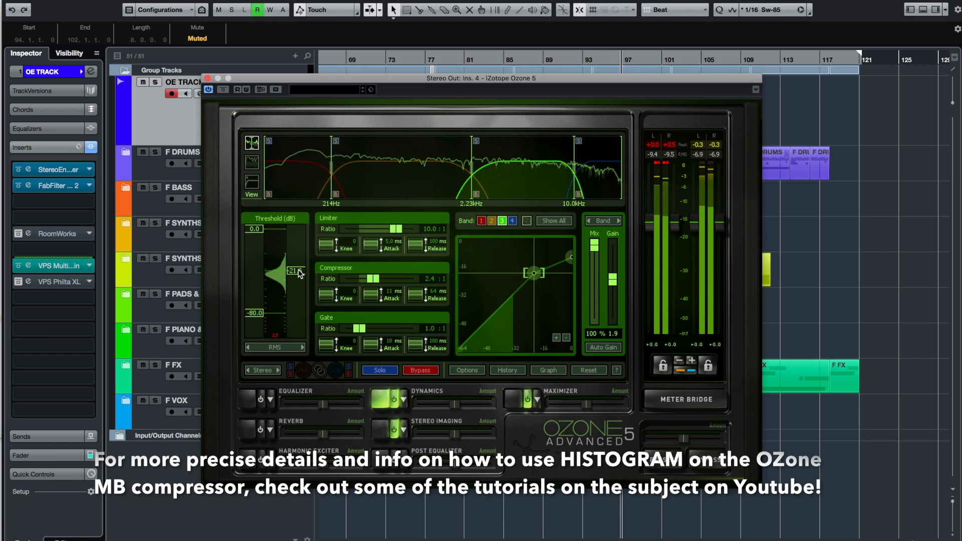
pyautogui.click(597, 167)
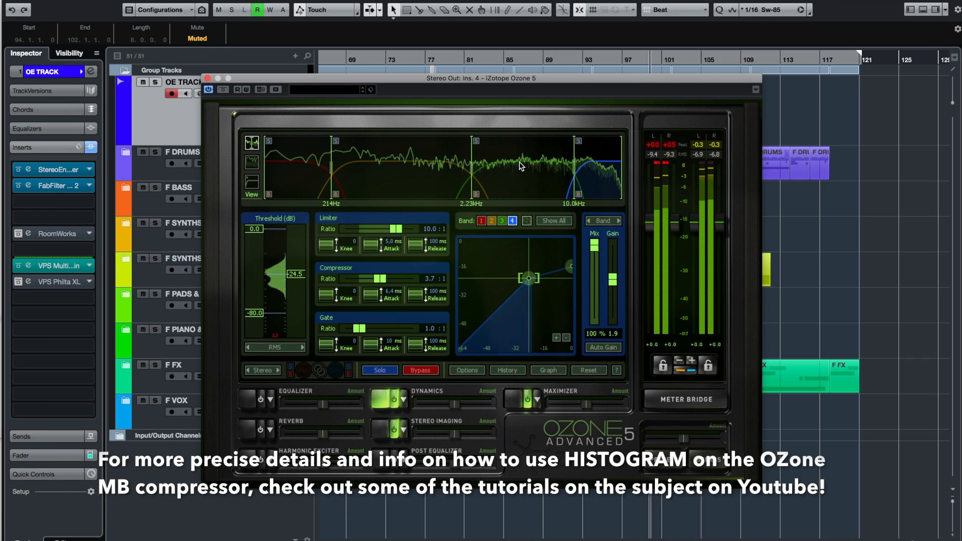
pyautogui.click(489, 164)
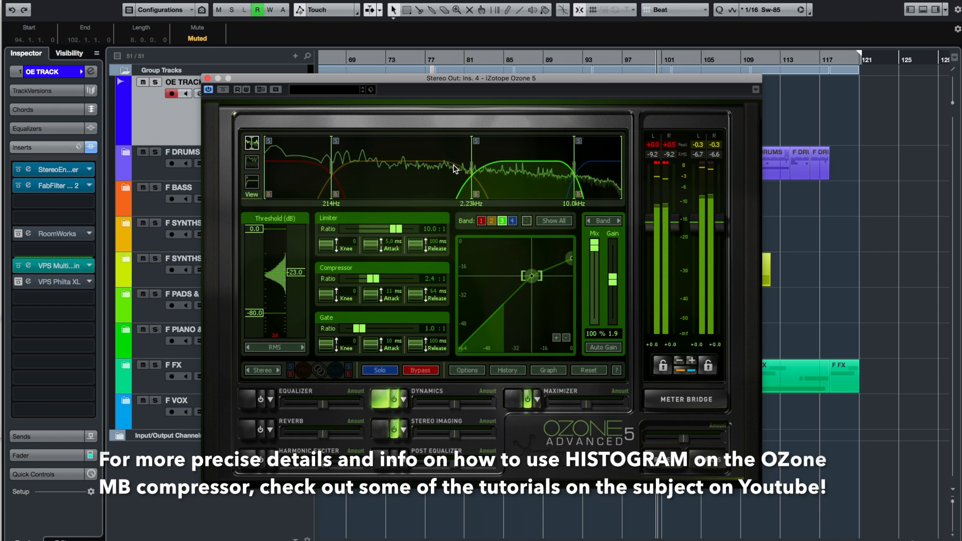
pyautogui.click(406, 163)
pyautogui.click(312, 163)
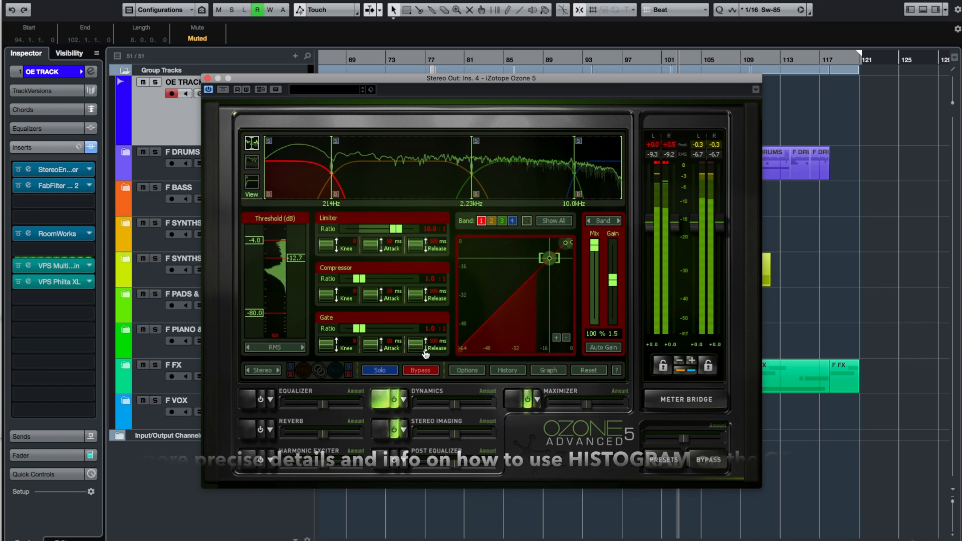
# Examine the band widths and vectorscope in Ozone 5's Stereo Imaging module during playback, then stop playback and close the plug-in.
pyautogui.click(484, 430)
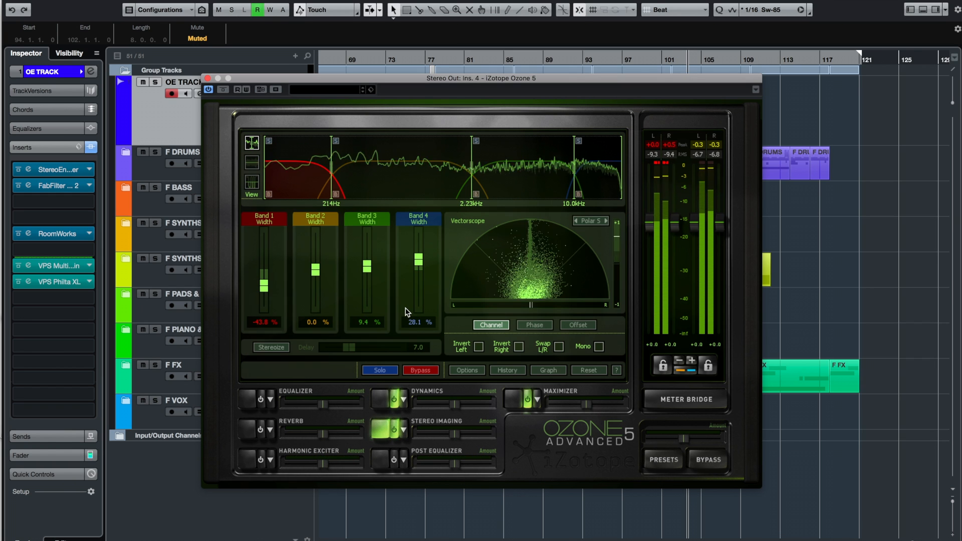
pyautogui.moveTo(399, 79); pyautogui.dragTo(441, 61)
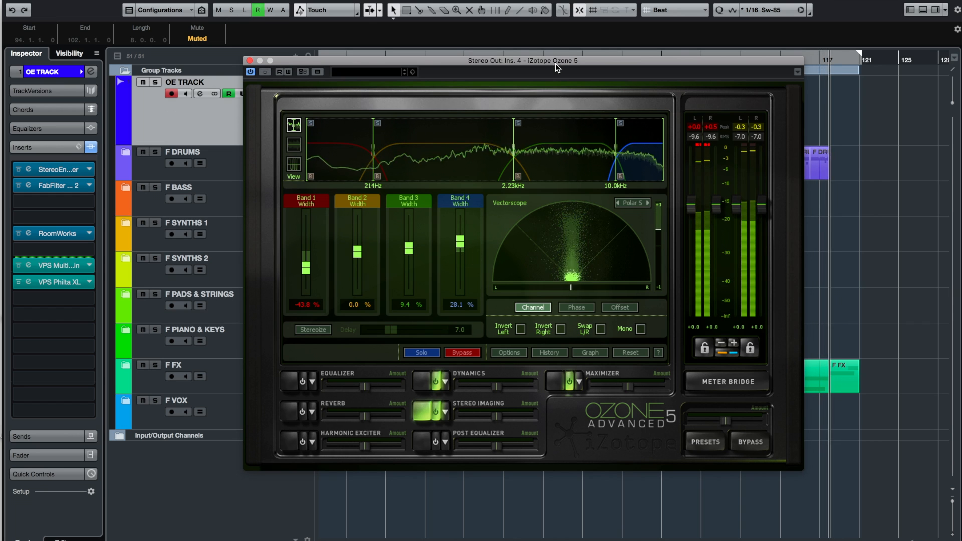
pyautogui.moveTo(556, 62); pyautogui.dragTo(558, 60)
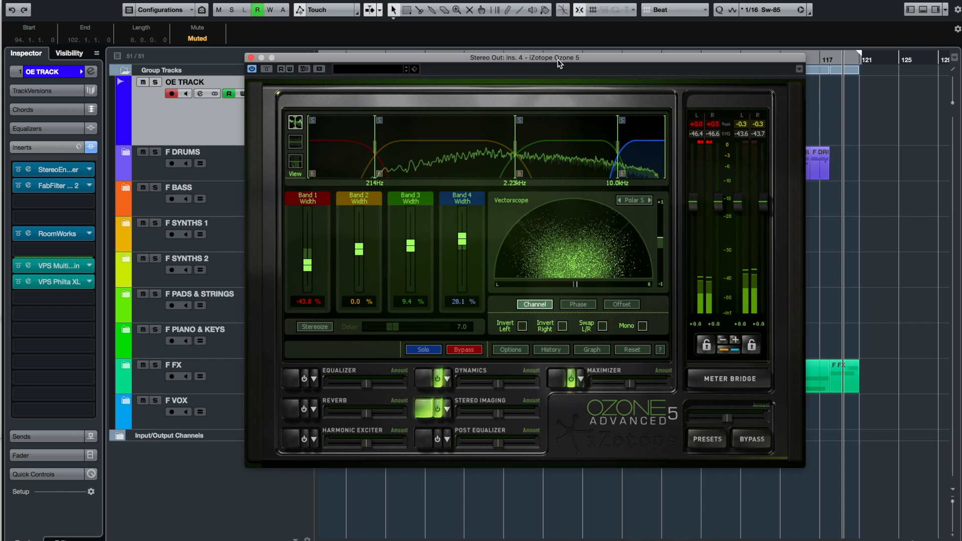
pyautogui.press('space')
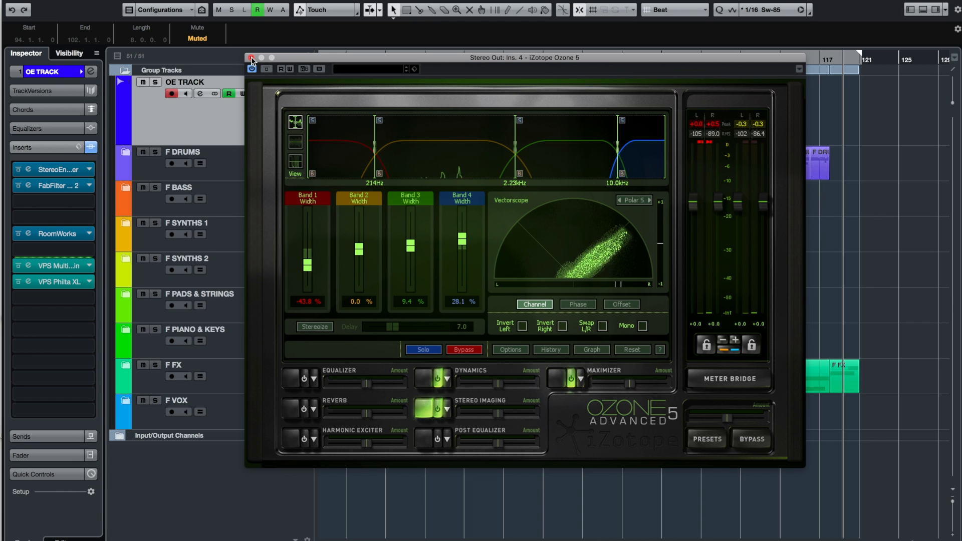
pyautogui.click(251, 58)
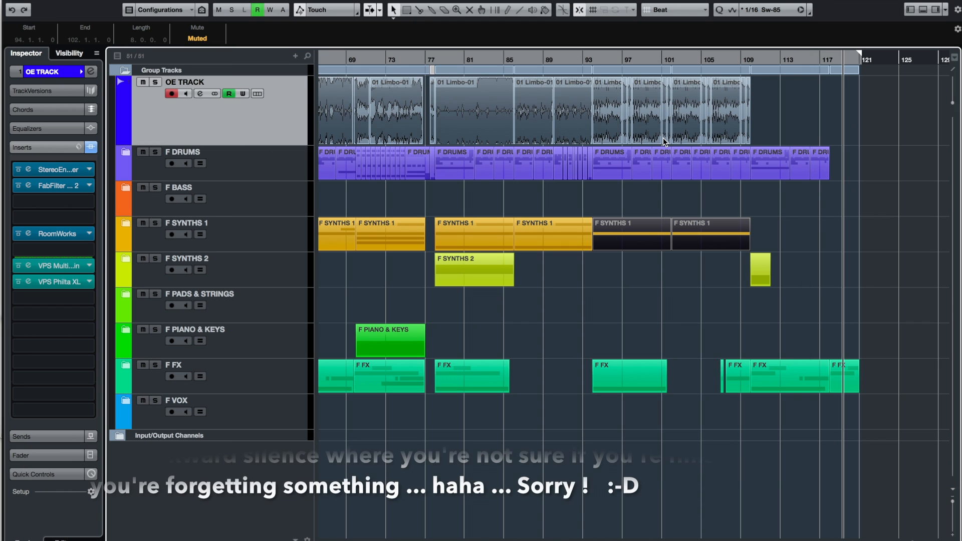
# Set the playback position near bar 94 and open bx_saturator from the Stereo Out inserts in the mixer.
pyautogui.click(593, 59)
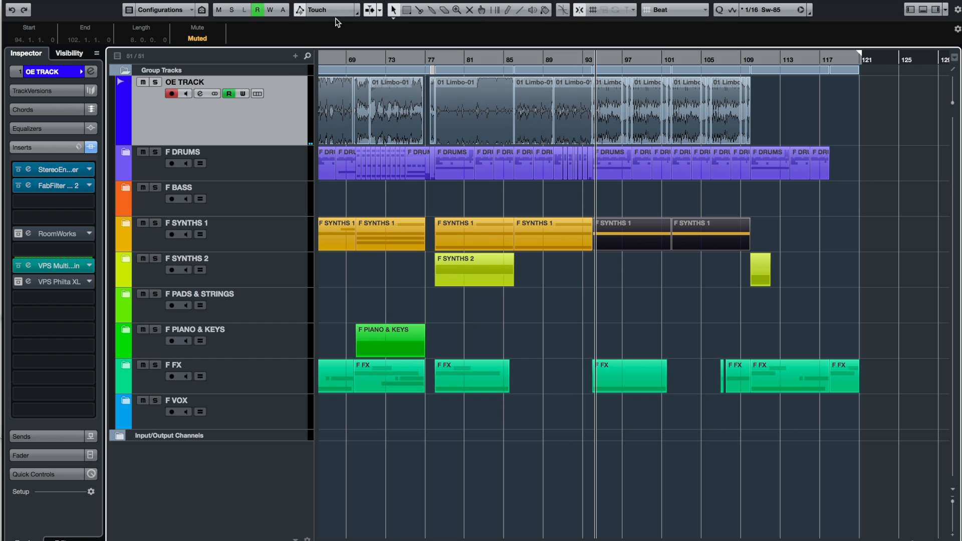
pyautogui.click(337, 0)
pyautogui.click(416, 21)
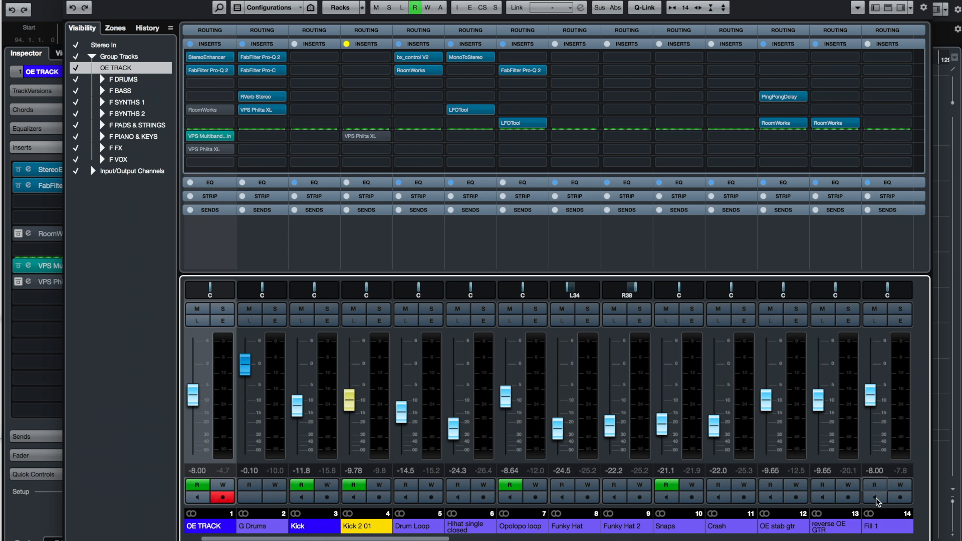
pyautogui.click(911, 539)
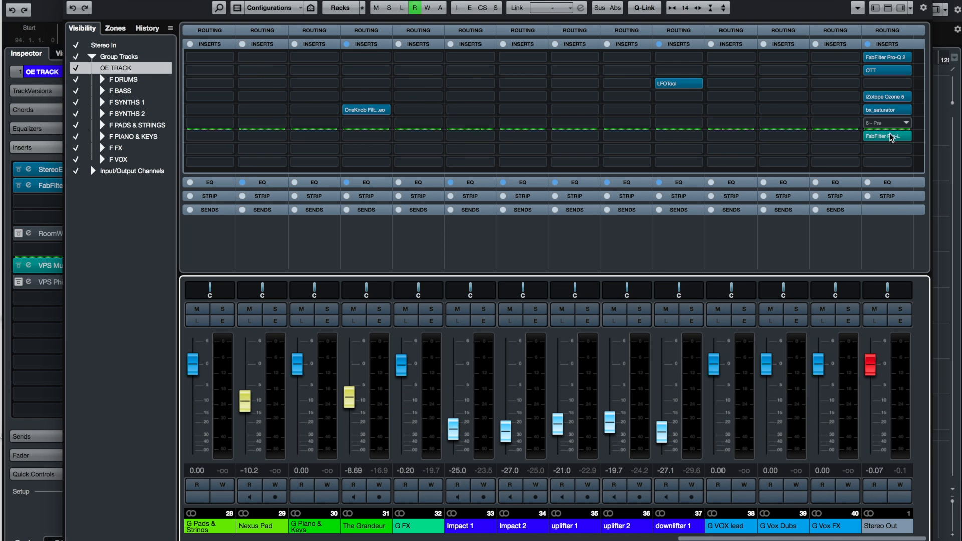
pyautogui.click(889, 115)
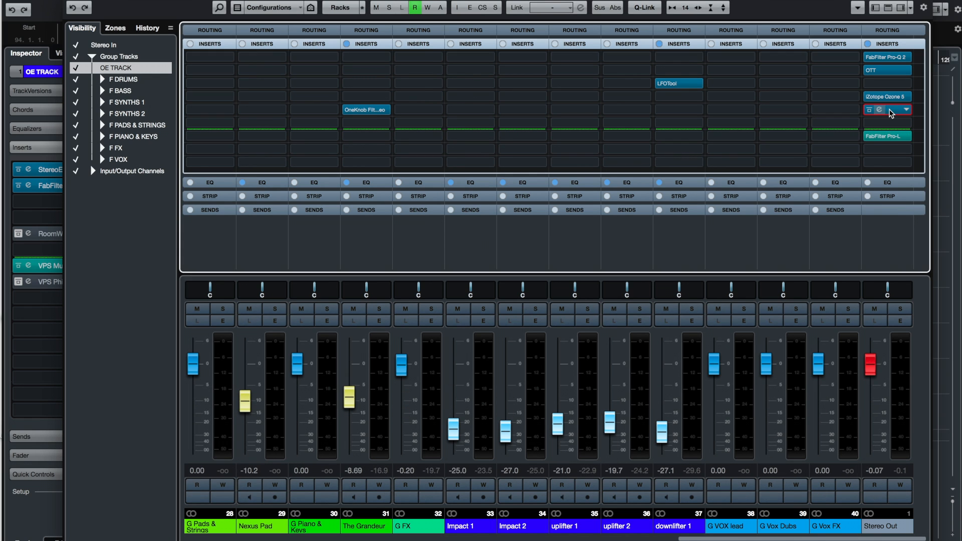
pyautogui.click(891, 113)
# Examine the bx_saturator mid/side drive, XL and crossover settings and close the plug-in.
pyautogui.moveTo(559, 44); pyautogui.dragTo(566, 49)
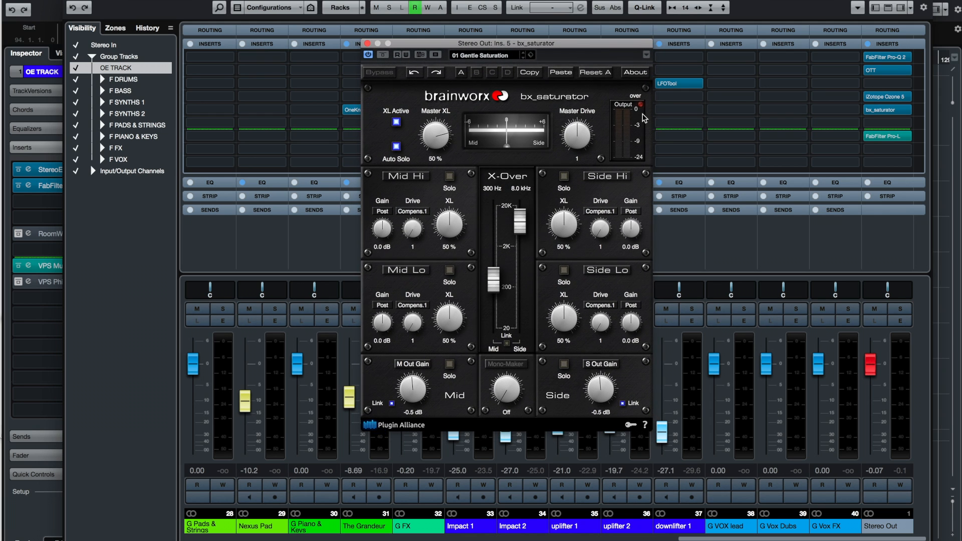
pyautogui.moveTo(601, 47); pyautogui.dragTo(610, 45)
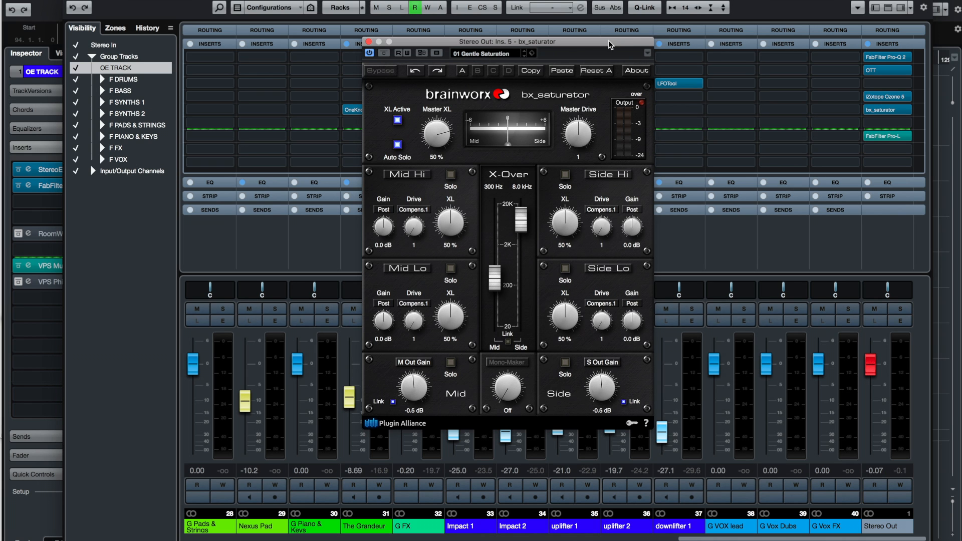
pyautogui.moveTo(609, 45); pyautogui.dragTo(610, 46)
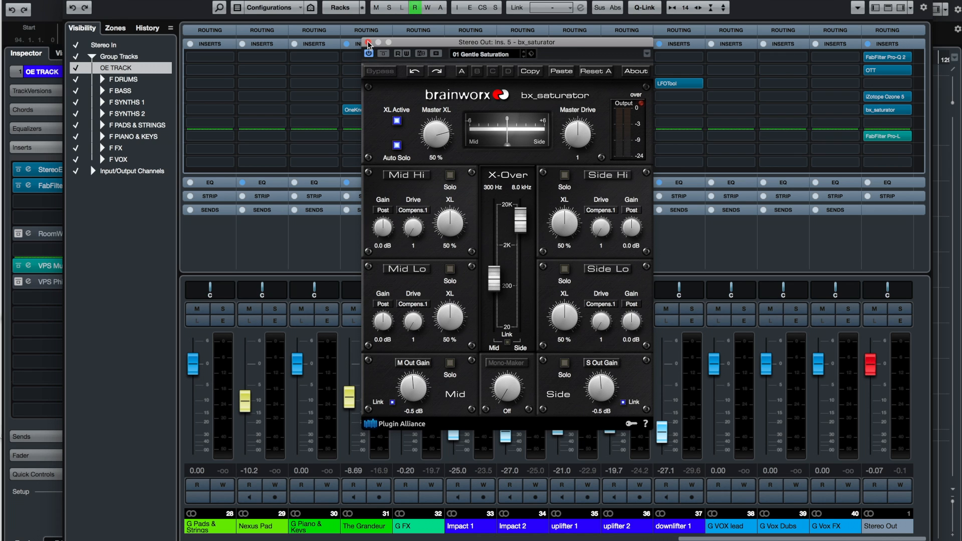
pyautogui.moveTo(558, 44); pyautogui.dragTo(565, 46)
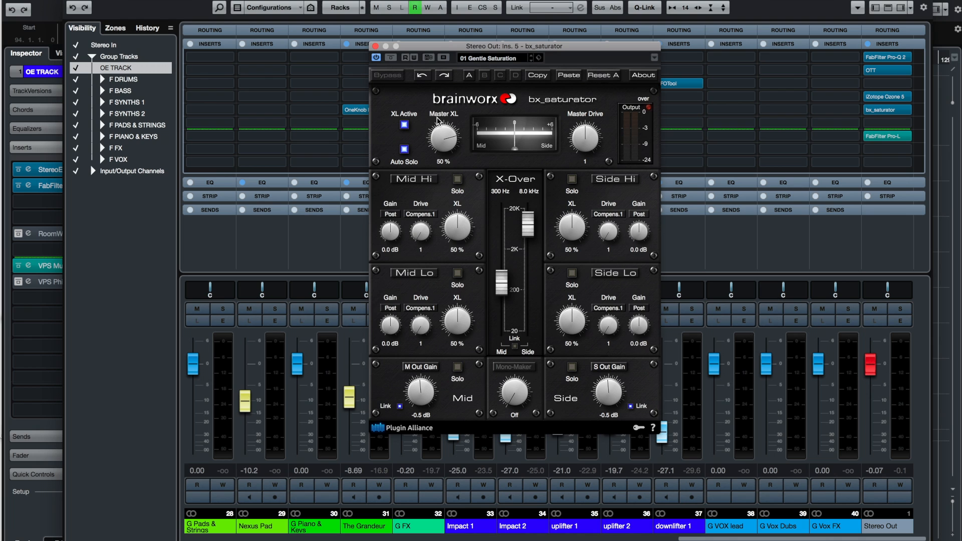
pyautogui.click(375, 47)
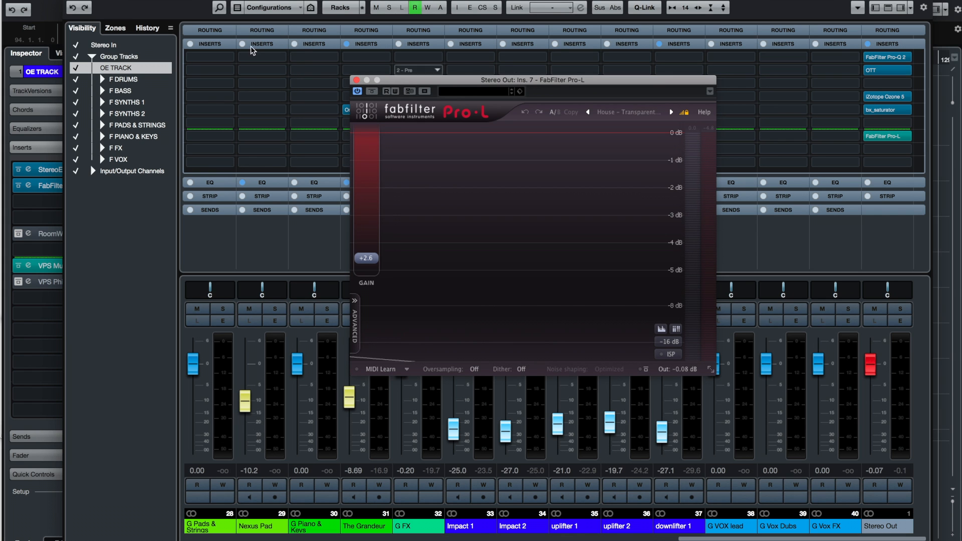
# Watch FabFilter Pro-L's limiting over the arrangement during playback and close the plug-in.
pyautogui.press('F3')
pyautogui.moveTo(614, 75); pyautogui.dragTo(612, 122)
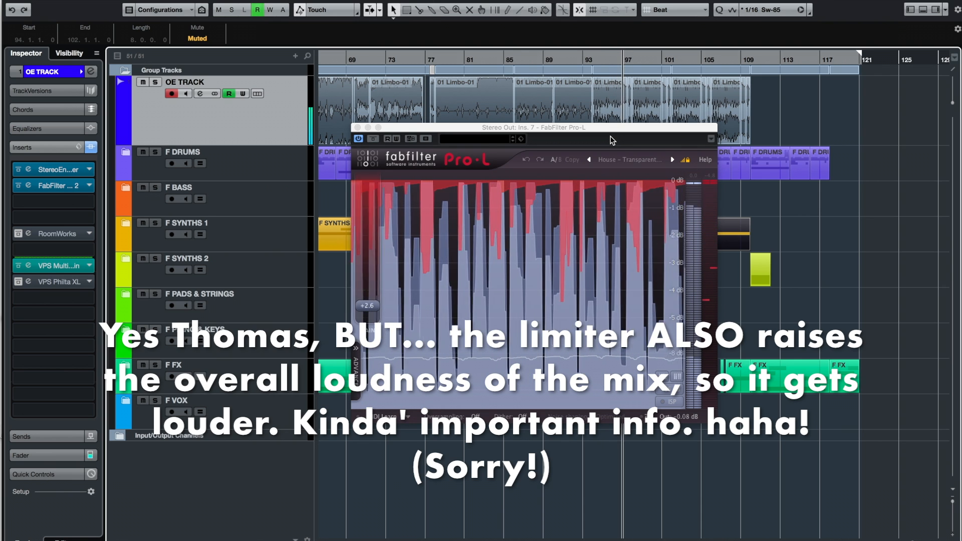
pyautogui.moveTo(595, 128); pyautogui.dragTo(616, 73)
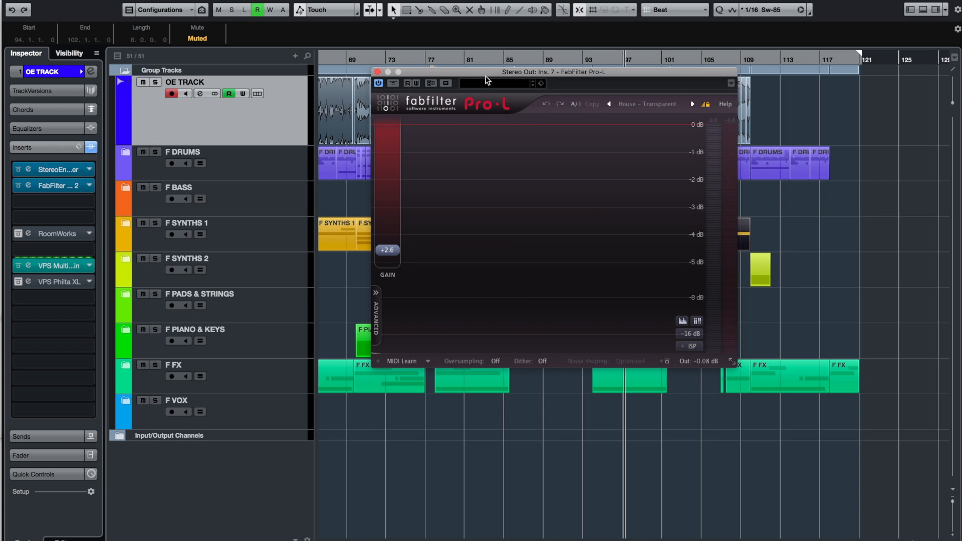
pyautogui.moveTo(485, 77); pyautogui.dragTo(481, 88)
pyautogui.click(374, 83)
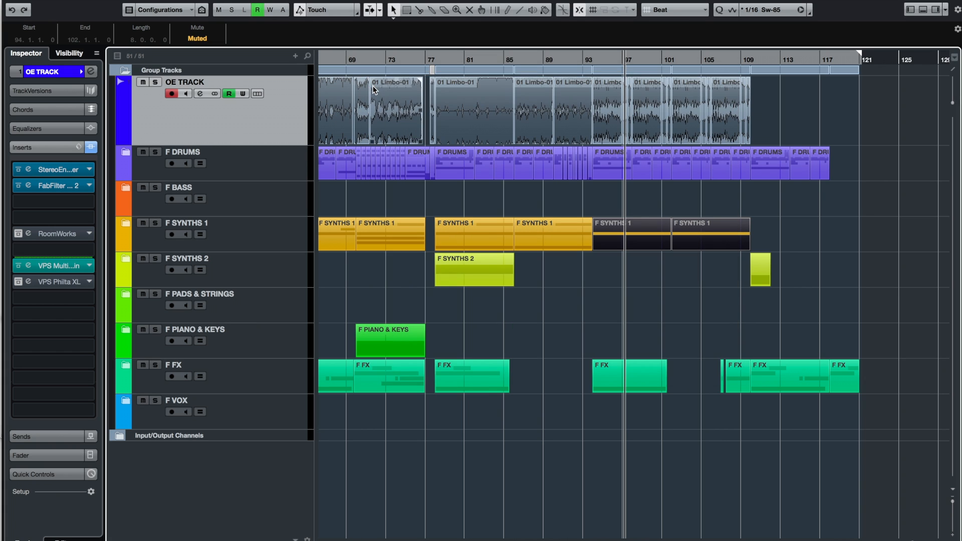
# View the whole arrangement from start to end and return the playback position to its beginning.
pyautogui.hscroll(-2, 781, 241)
pyautogui.hscroll(-20, 835, 243)
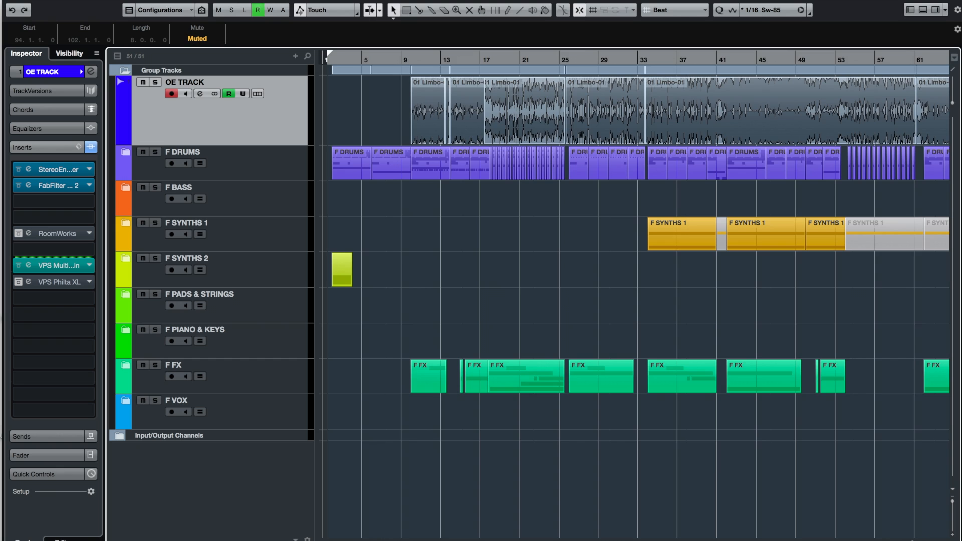
pyautogui.hscroll(10, 634, 295)
pyautogui.scroll(-3, 634, 295)
pyautogui.hscroll(-8, 828, 305)
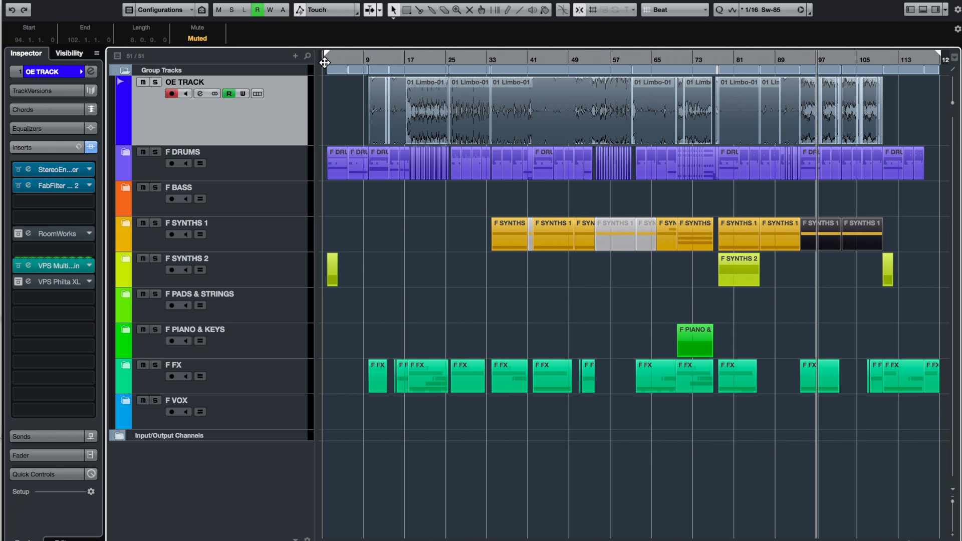
pyautogui.hscroll(9, 605, 179)
pyautogui.hscroll(-9, 605, 179)
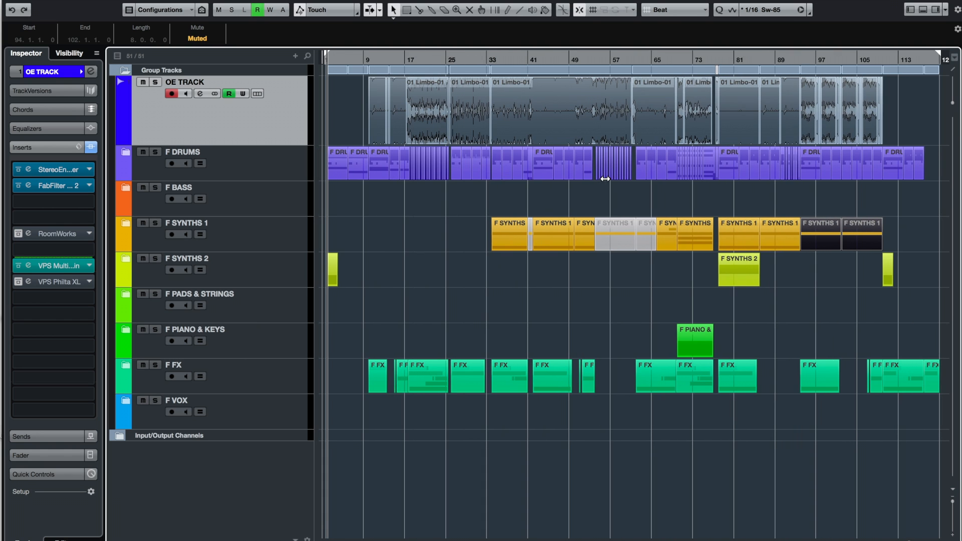